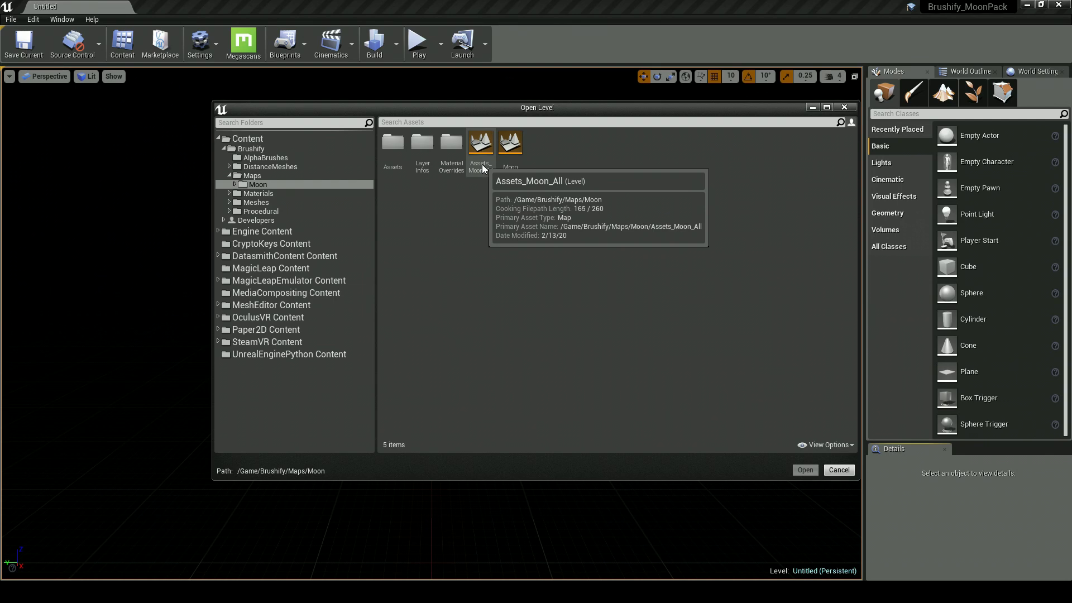
Open the Assets_Moon_All level and lower the viewport camera speed to 2
double_click(482, 168)
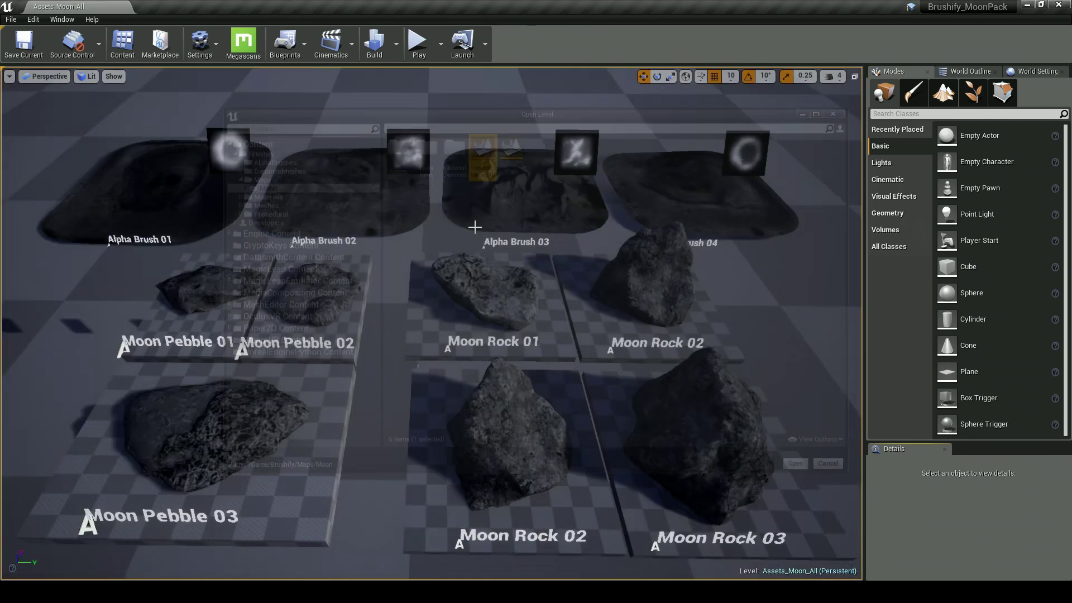
right_click_drag(806, 101, 806, 102)
left_click(837, 78)
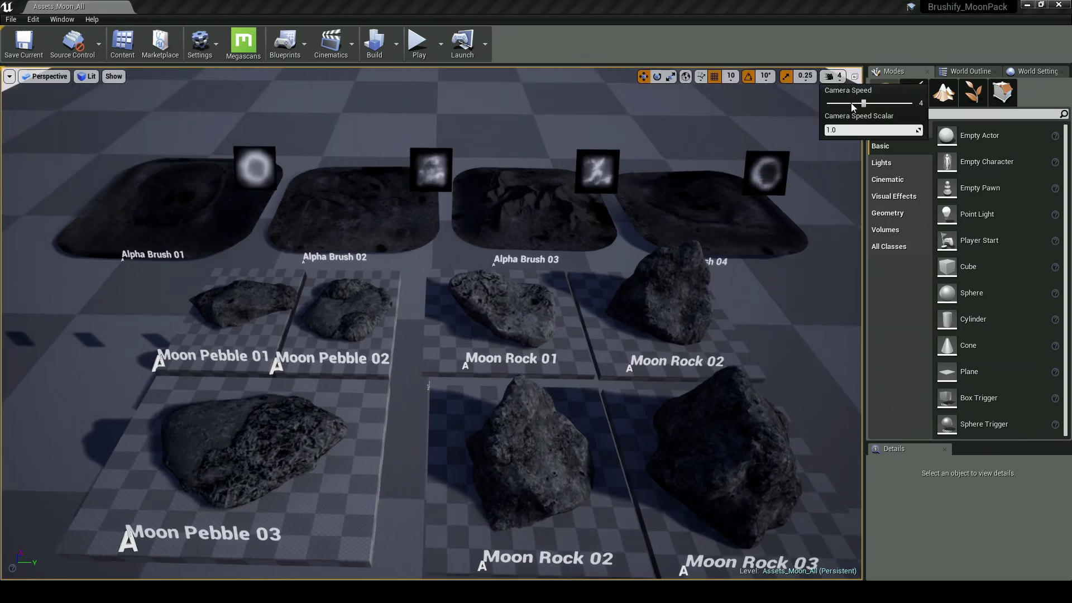
Examine the moon rock, moon pebble and alpha brush meshes up close in the asset overview level
right_click_drag(727, 197, 665, 186)
key("w")
key("a")
key("d")
right_click_drag(704, 224, 595, 258)
key("a")
right_click_drag(319, 358, 469, 360)
right_click_drag(385, 359, 486, 360)
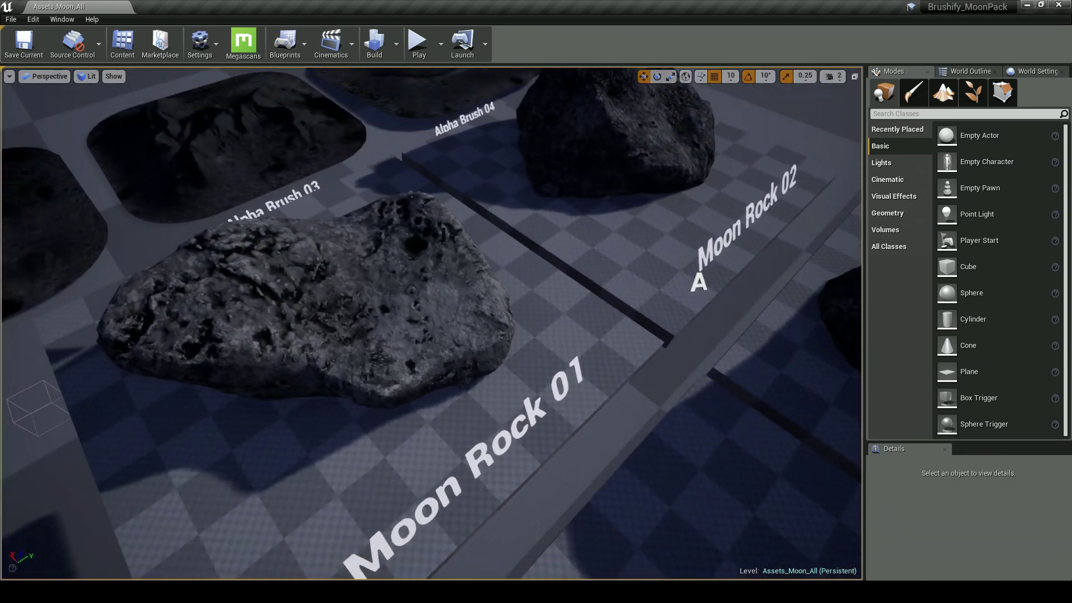
right_click_drag(432, 324, 577, 324)
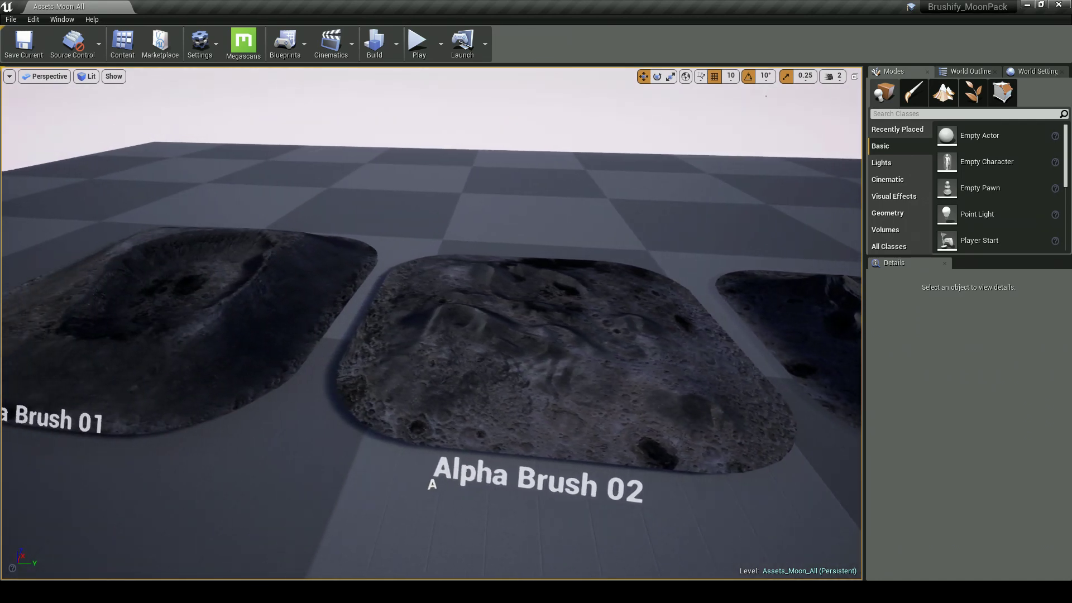
Turn off rotation snapping, rotate the Alpha Brush 01 terrain mesh about its vertical axis, and deselect it
left_click(399, 333)
right_click_drag(398, 332, 430, 329)
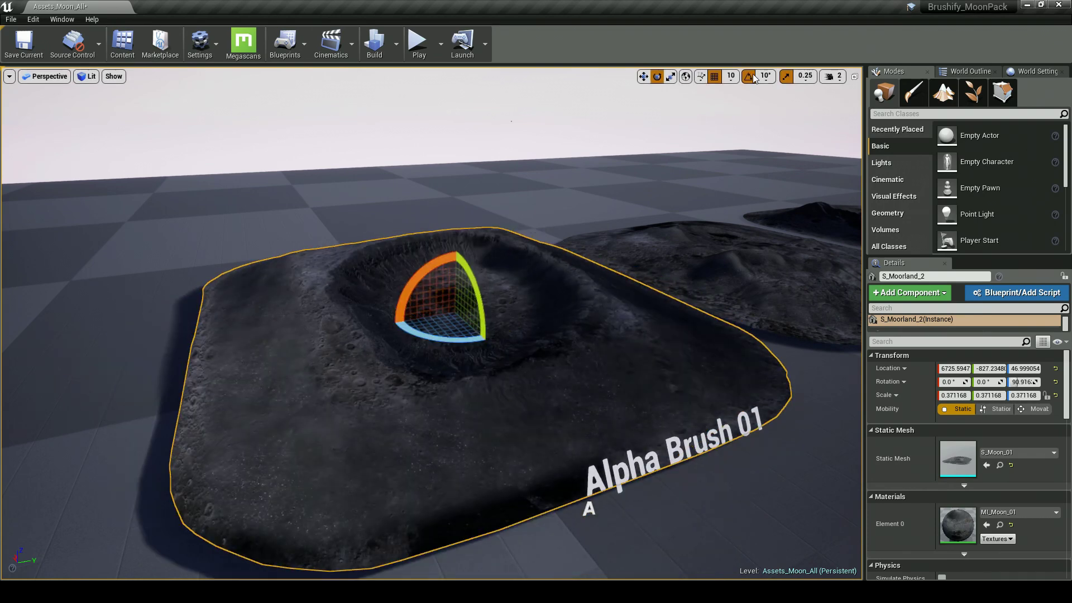
right_click_drag(544, 260, 589, 263)
mouse_move(383, 334)
left_mouse_down()
mouse_move(435, 336)
mouse_move(374, 335)
left_mouse_up()
right_click_drag(386, 333, 316, 315)
key("d")
right_click_drag(464, 334, 483, 334)
key("Escape")
Rotate the Alpha Brush 04 terrain mesh freely about its vertical axis, and deselect it
mouse_move(422, 301)
right_mouse_down()
mouse_move(444, 310)
mouse_move(428, 327)
mouse_move(391, 320)
mouse_move(477, 347)
right_mouse_up()
left_click(476, 348)
key("f")
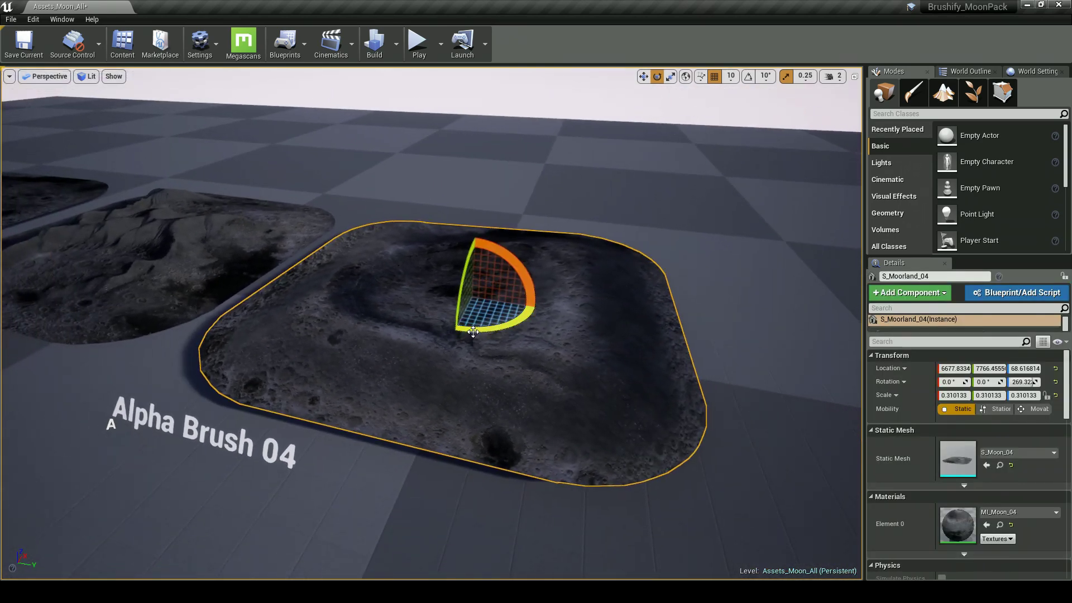
left_click_drag(410, 286, 408, 288)
right_click_drag(407, 288, 555, 281)
key("Escape")
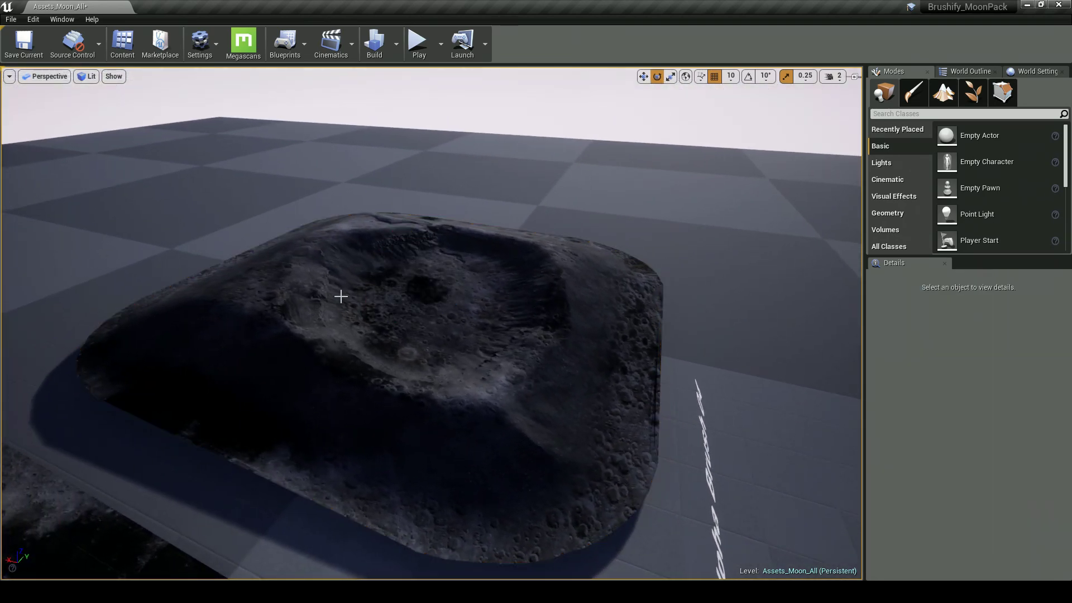
Switch the viewport to the Mesh LODs level of detail coloration view mode
mouse_move(593, 339)
right_mouse_down()
mouse_move(430, 329)
mouse_move(593, 339)
right_mouse_up()
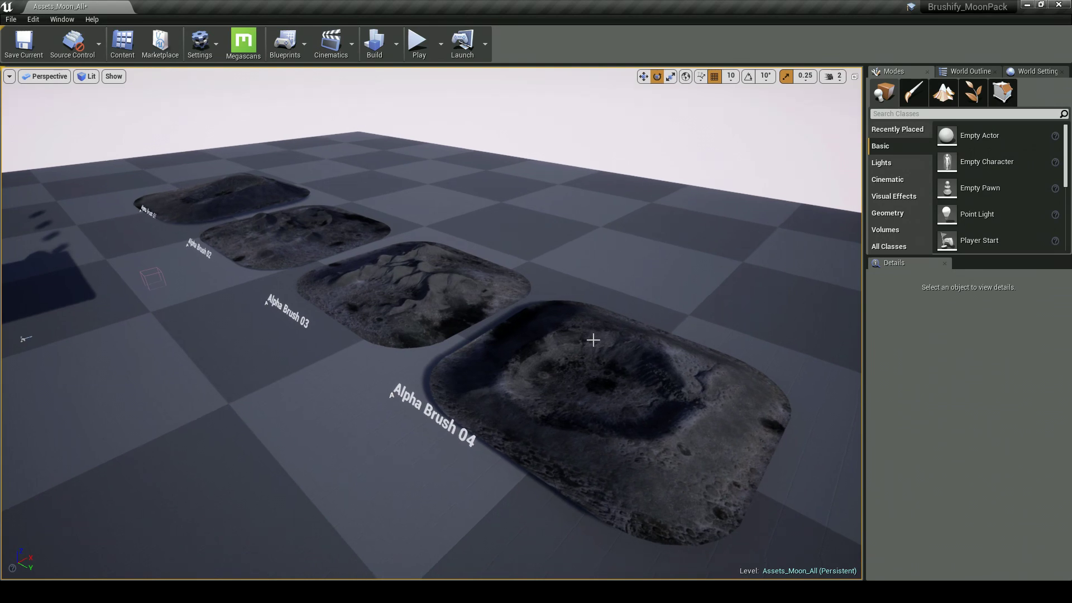
scroll(475, 278, "up", 3)
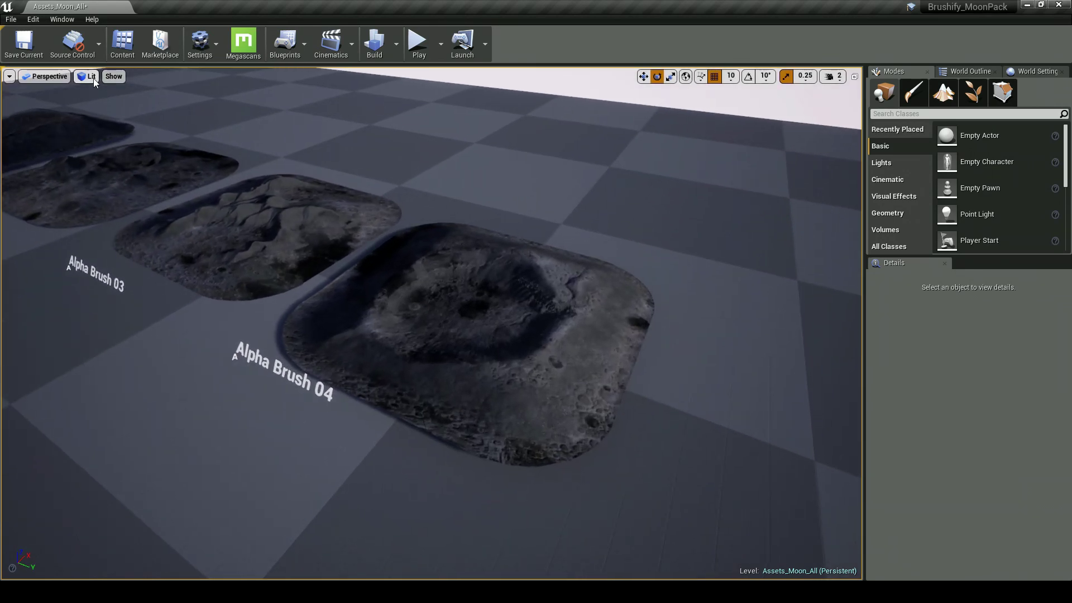
left_click(93, 79)
mouse_move(128, 208)
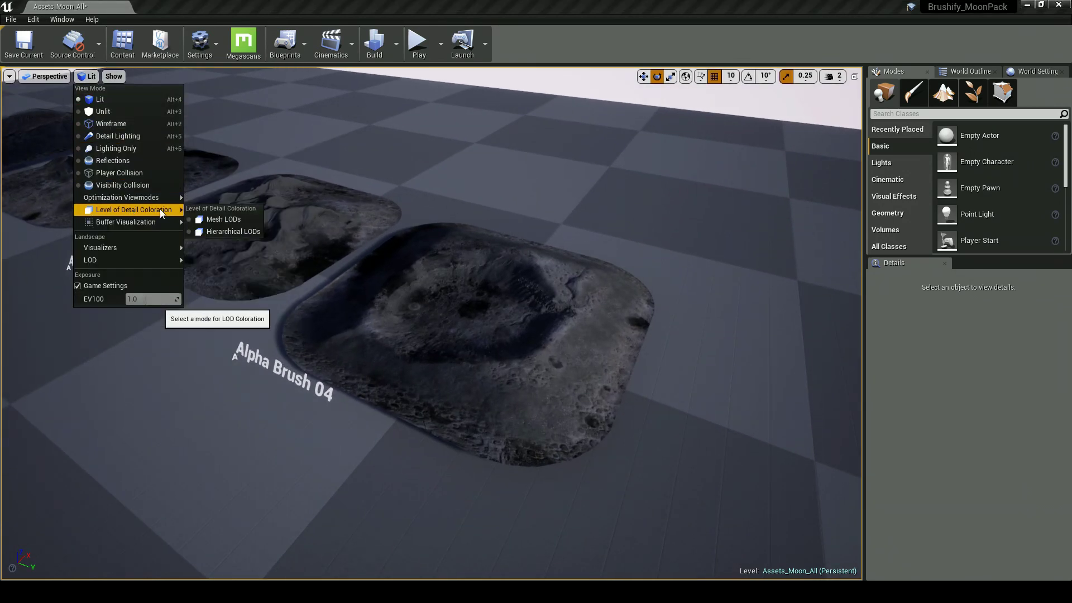
left_click(216, 215)
right_click_drag(216, 215, 183, 204)
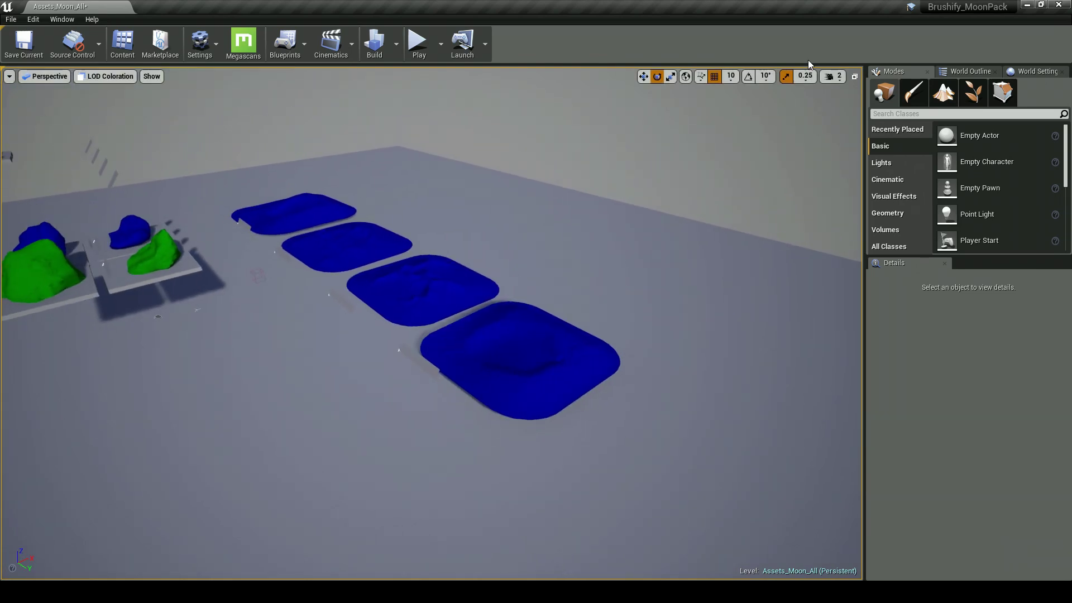
Set the camera speed to 4 and examine the LOD coloration of the alpha brush meshes at different distances
left_click(842, 81)
key("w")
right_click_drag(765, 171, 742, 136)
right_click_drag(673, 232, 673, 231)
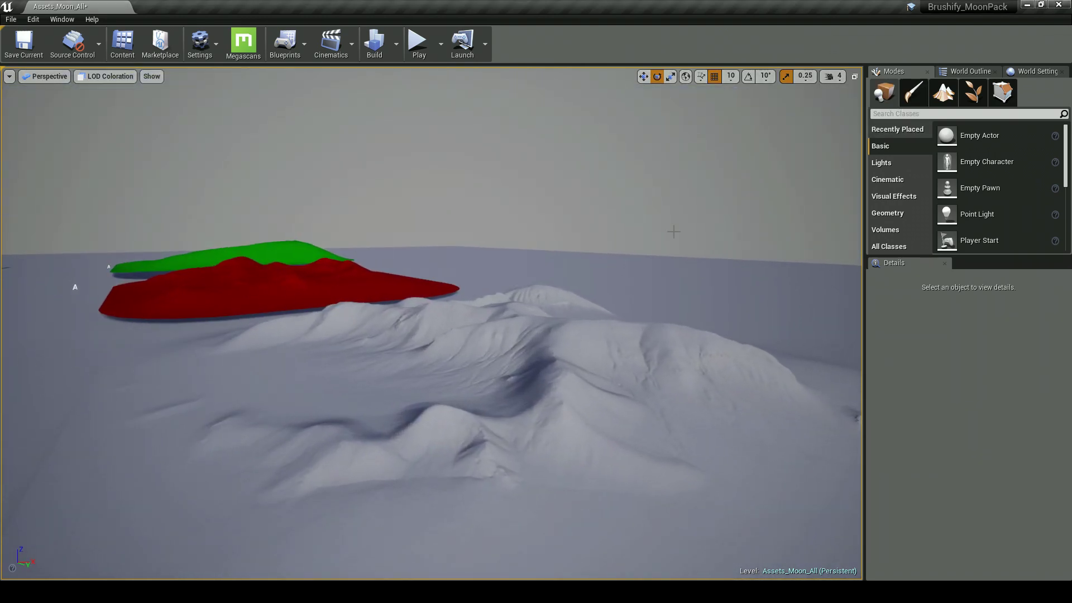
right_click_drag(491, 400, 482, 342)
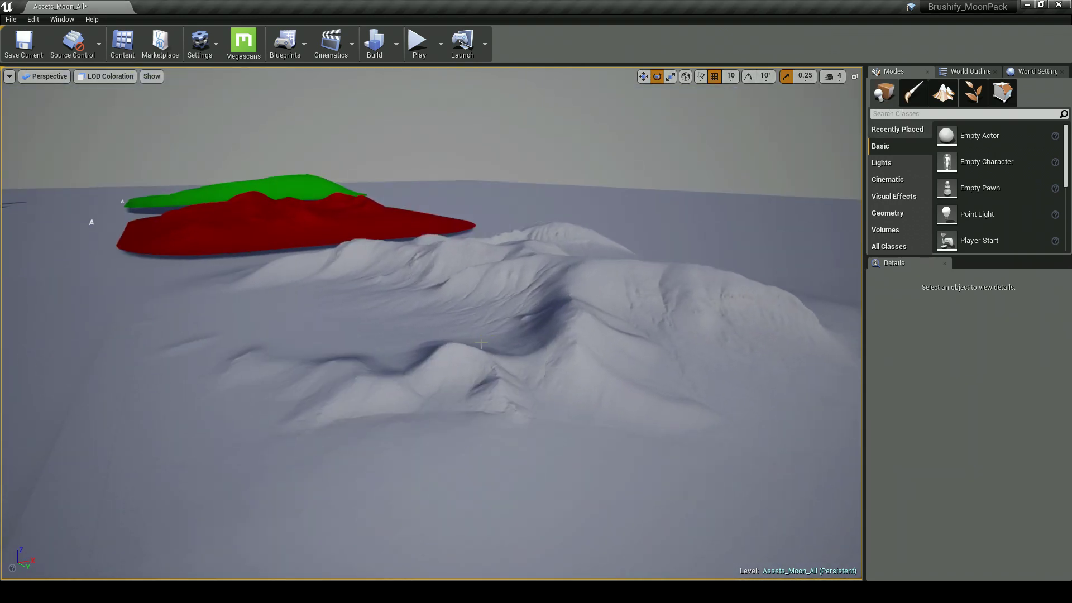
key("s")
right_click_drag(563, 322, 651, 333)
key("a")
key("s")
key("w")
key("a")
Examine the alpha brush textures beside their terrain meshes and the surrounding rocks in the Lit view mode
right_click_drag(339, 432, 339, 431)
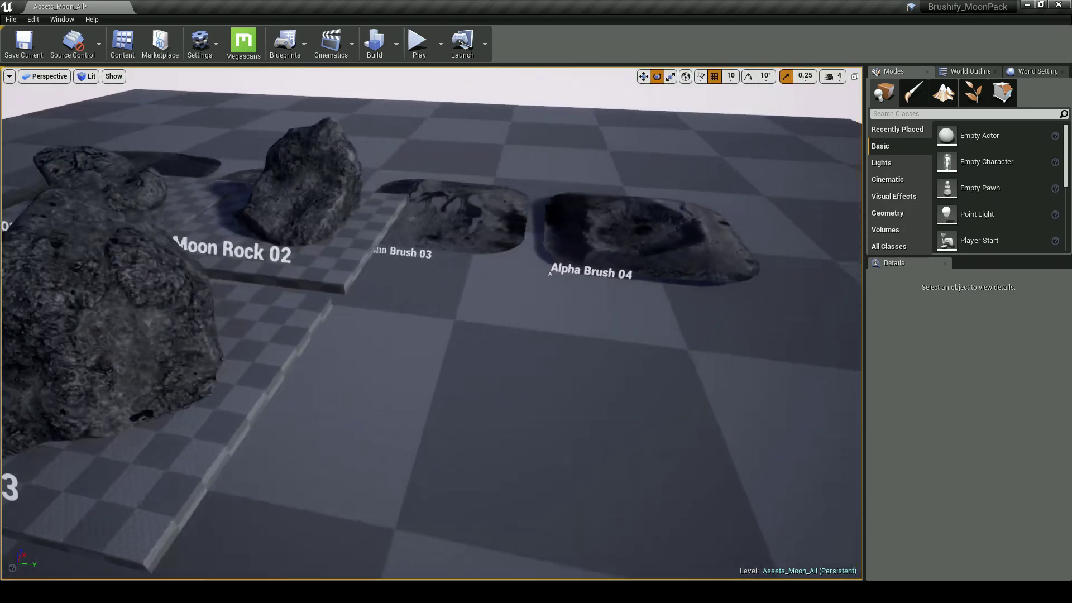
right_click_drag(339, 432, 339, 432)
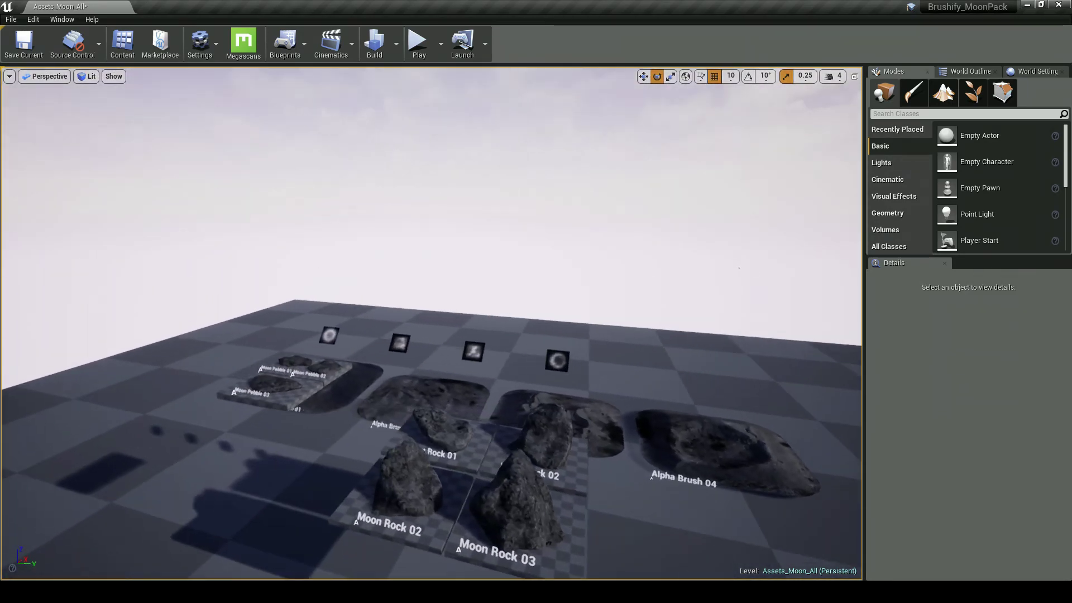
right_click_drag(339, 431, 339, 432)
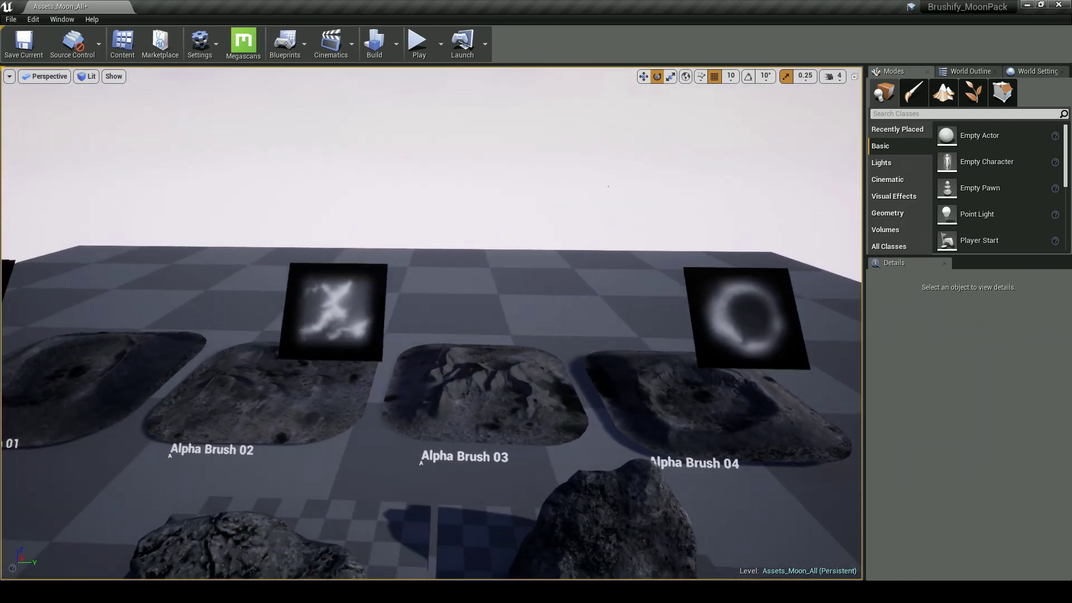
right_click_drag(482, 322, 483, 323)
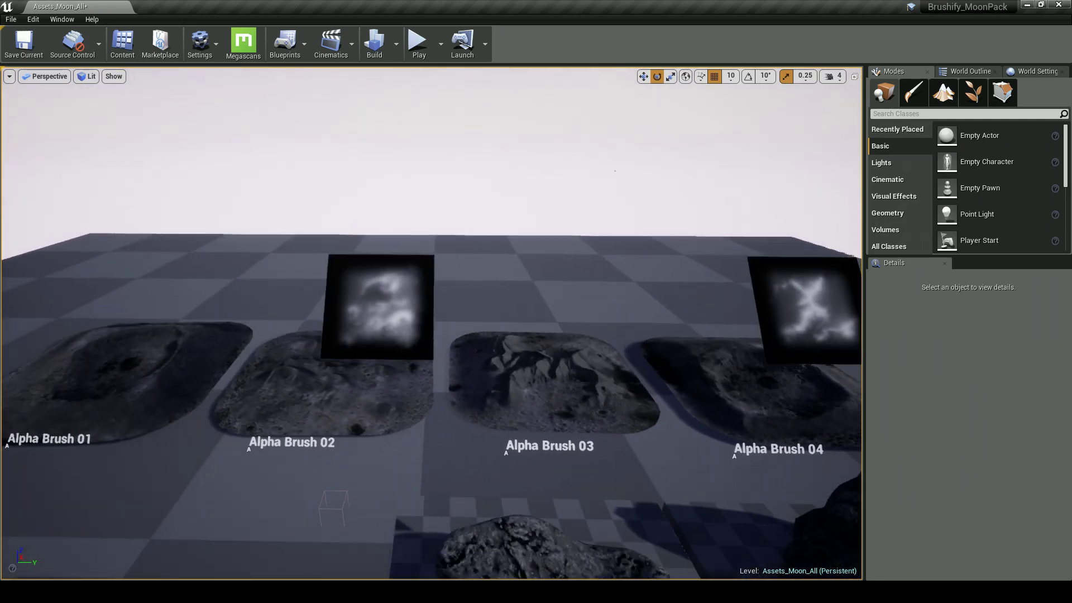
right_click_drag(482, 322, 483, 323)
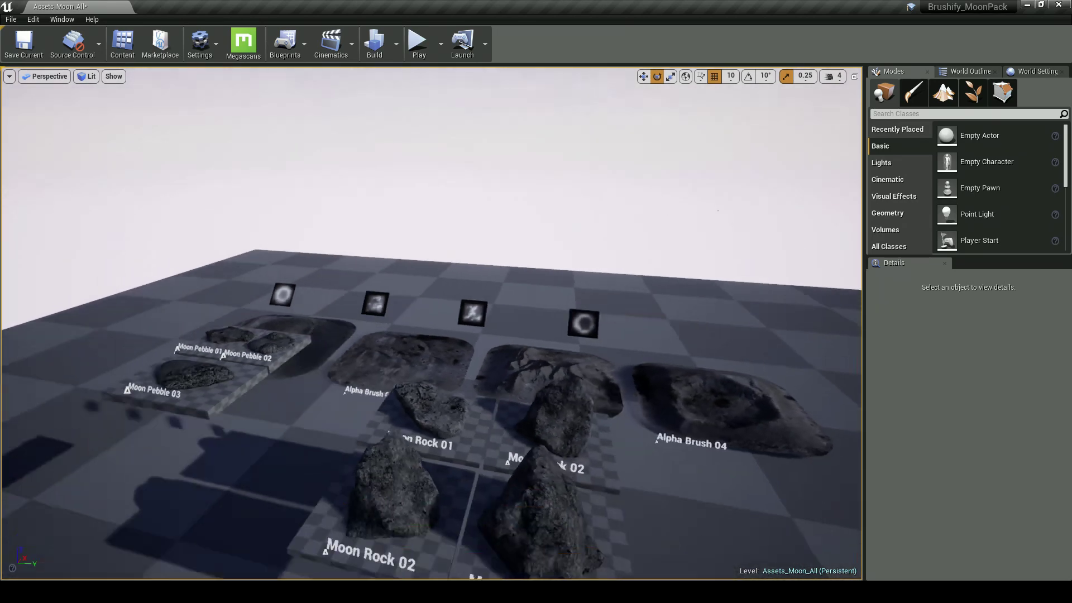
mouse_move(432, 323)
right_mouse_down()
mouse_move(420, 334)
mouse_move(448, 337)
right_mouse_up()
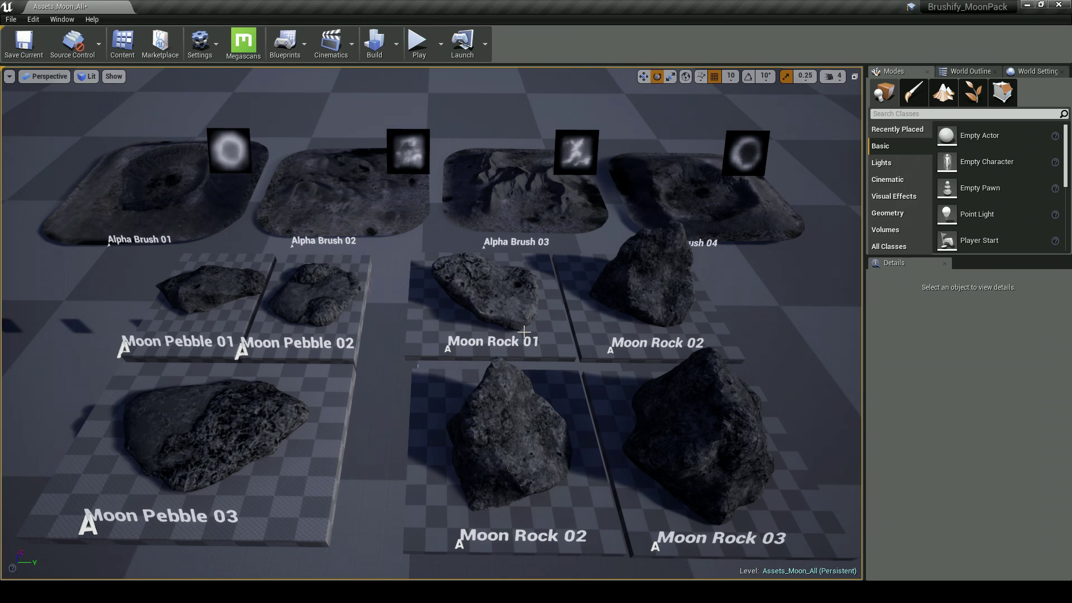
Open the Moon level from the Brushify/Maps/Moon folder
left_click(17, 20)
left_click(31, 53)
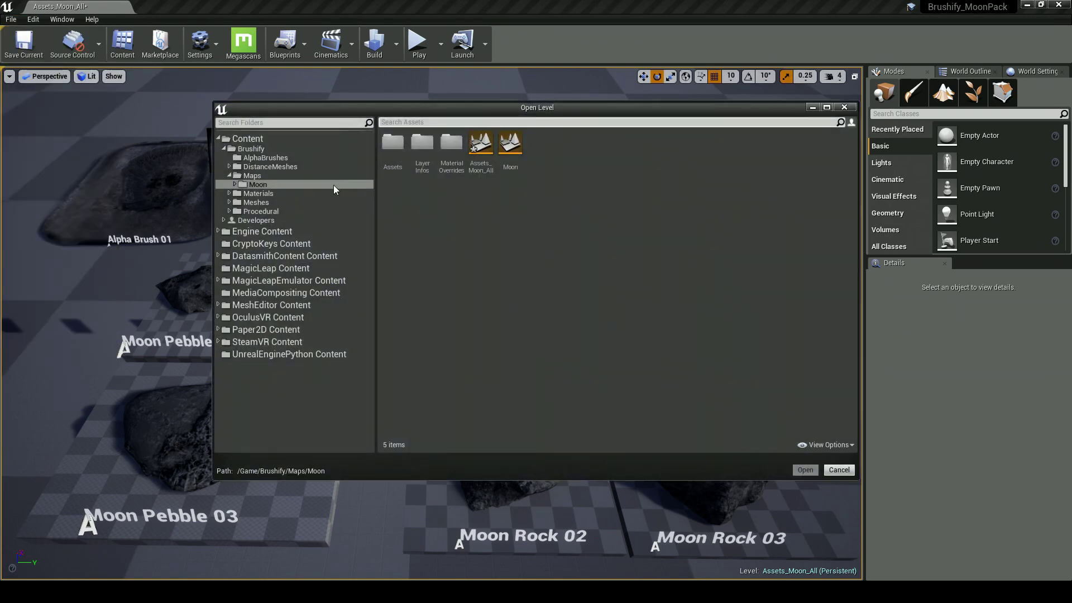
double_click(510, 143)
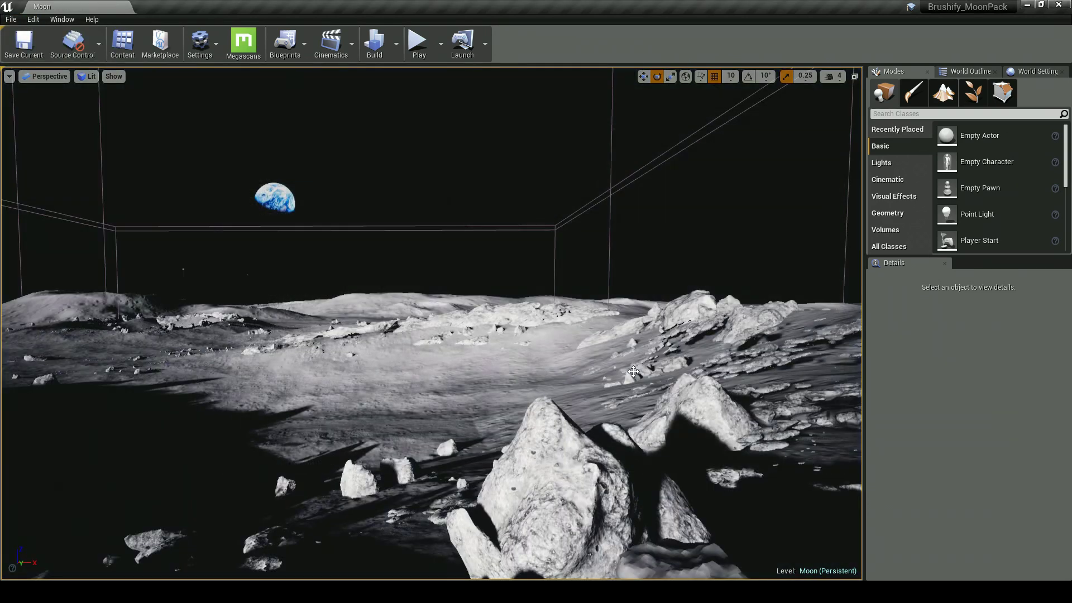
right_click_drag(539, 314, 505, 314)
Lower the camera speed to 2 and examine the Moon level's rocks, hills and Earth on the horizon
left_click(836, 76)
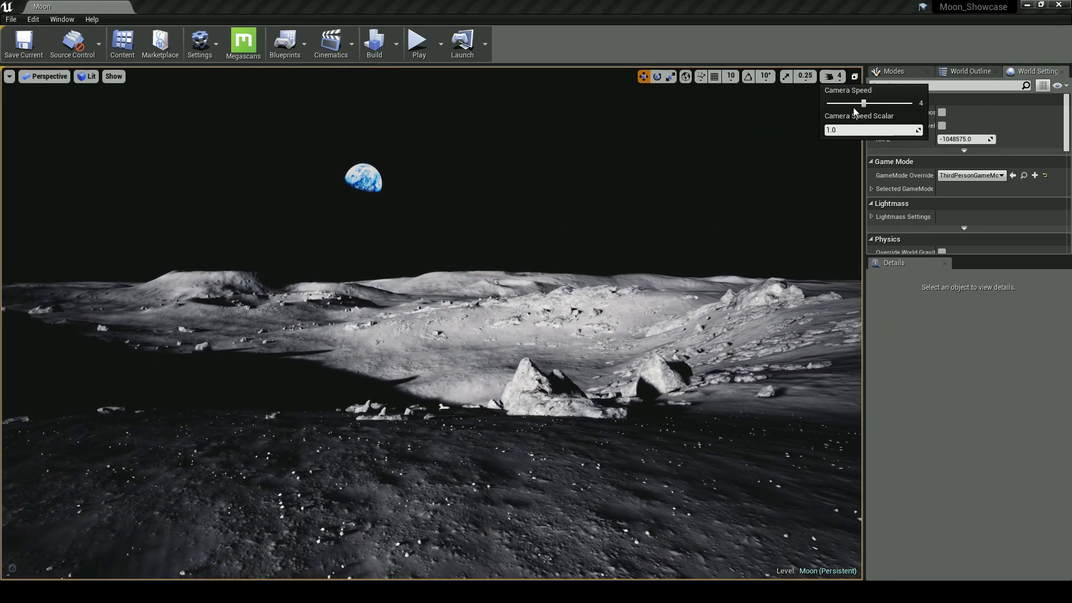
key("w")
right_click_drag(719, 212, 565, 189)
key("a")
right_click_drag(449, 367, 659, 408)
right_click_drag(587, 391, 527, 323)
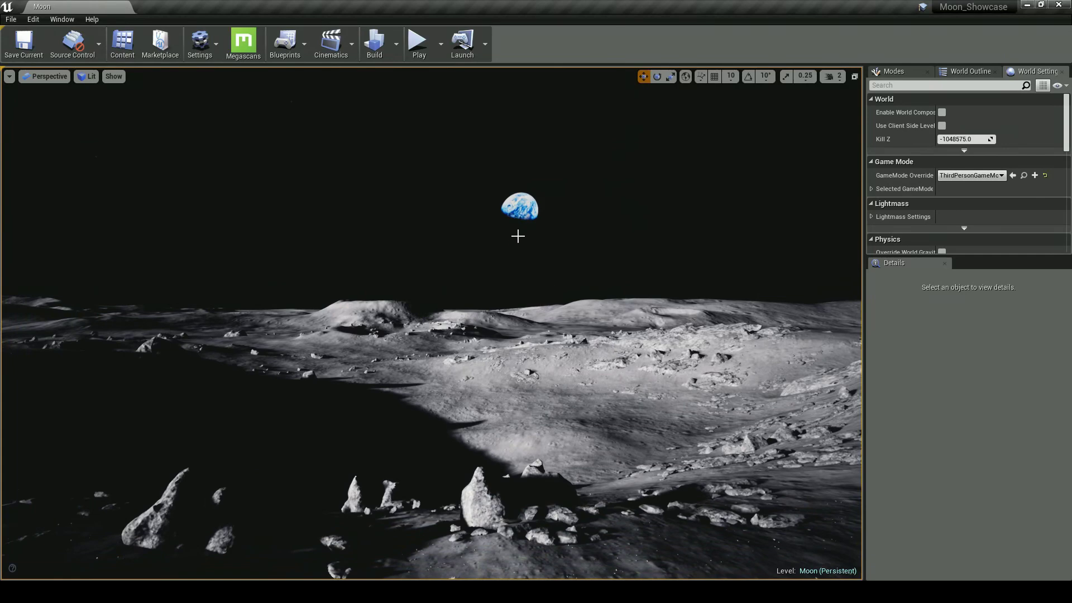
mouse_move(579, 203)
right_mouse_down()
mouse_move(603, 190)
mouse_move(579, 204)
right_mouse_up()
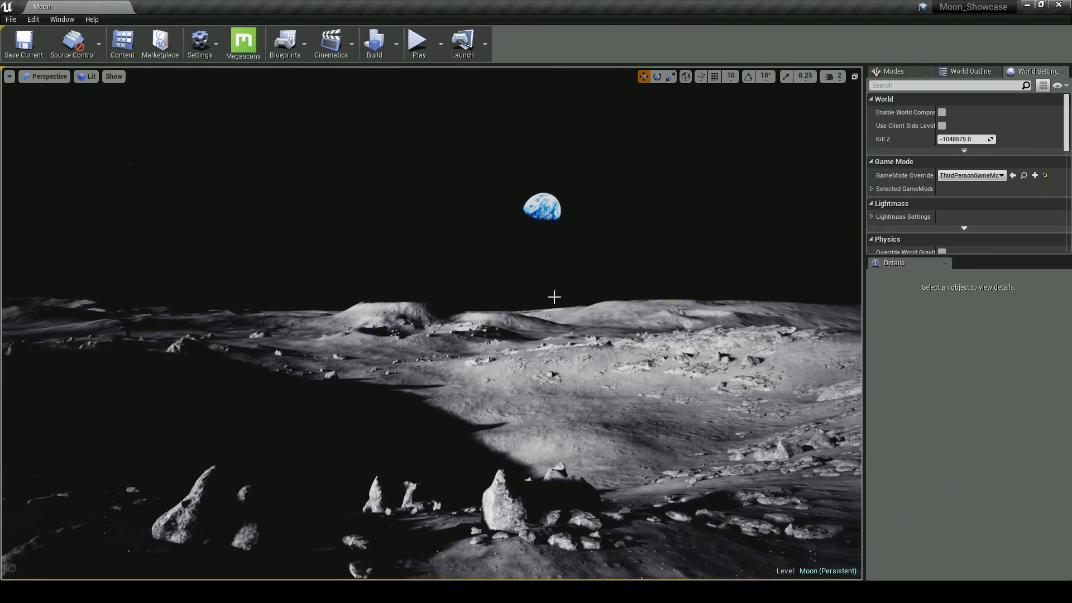
mouse_move(579, 204)
right_mouse_down()
mouse_move(536, 234)
mouse_move(560, 209)
right_mouse_up()
Examine the lunar landscape's shadowed slopes, craters and scattered rocks from ground level and from above
key("s")
right_click_drag(331, 394, 278, 406)
key("d")
key("w")
key("a")
key("a")
key("d")
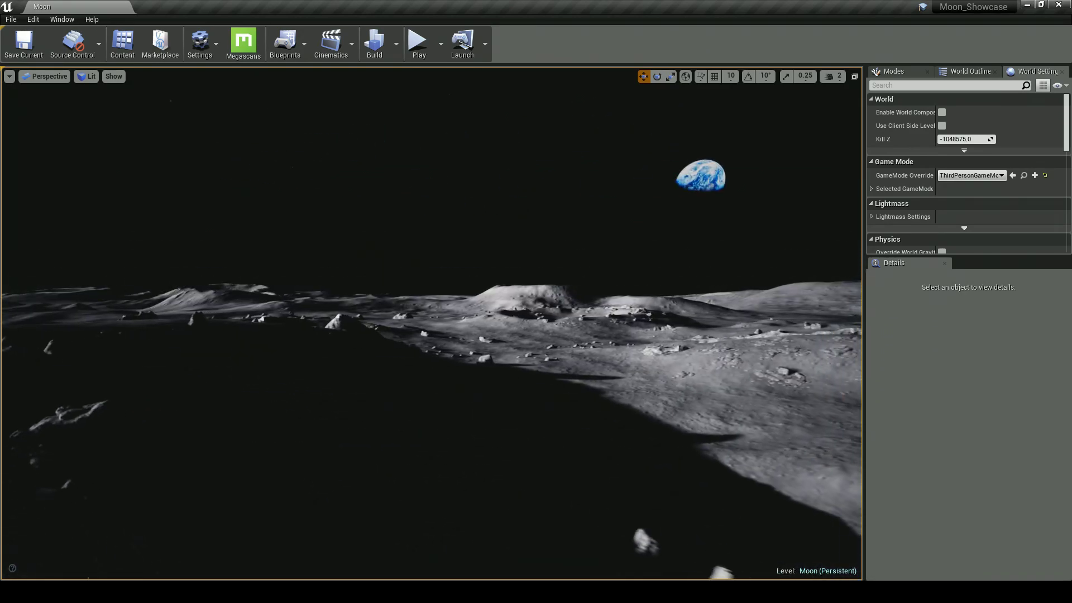
key("d")
right_click_drag(400, 415, 450, 406)
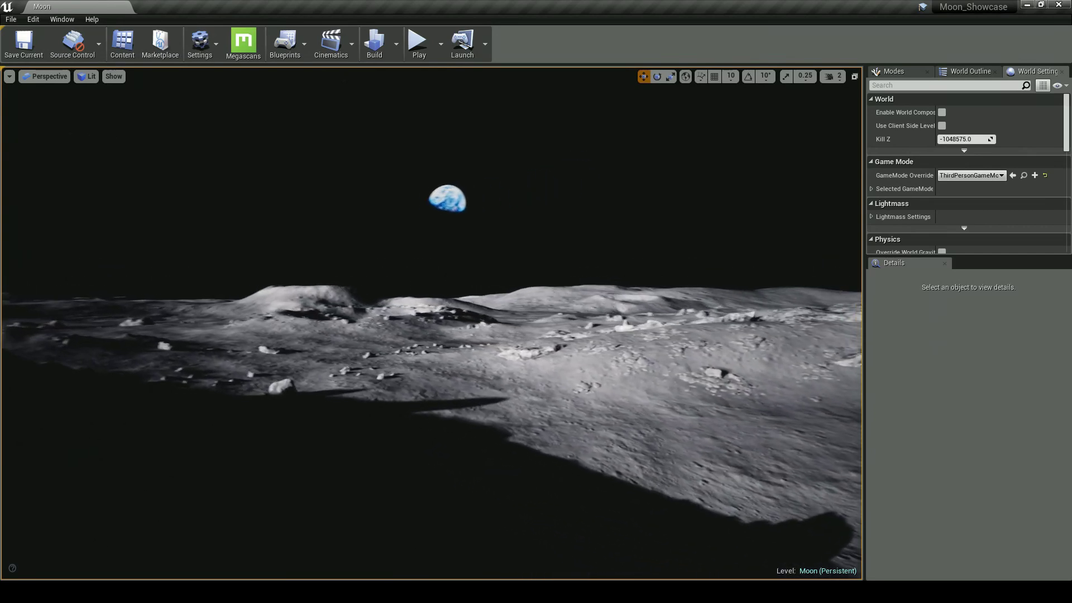
key("w")
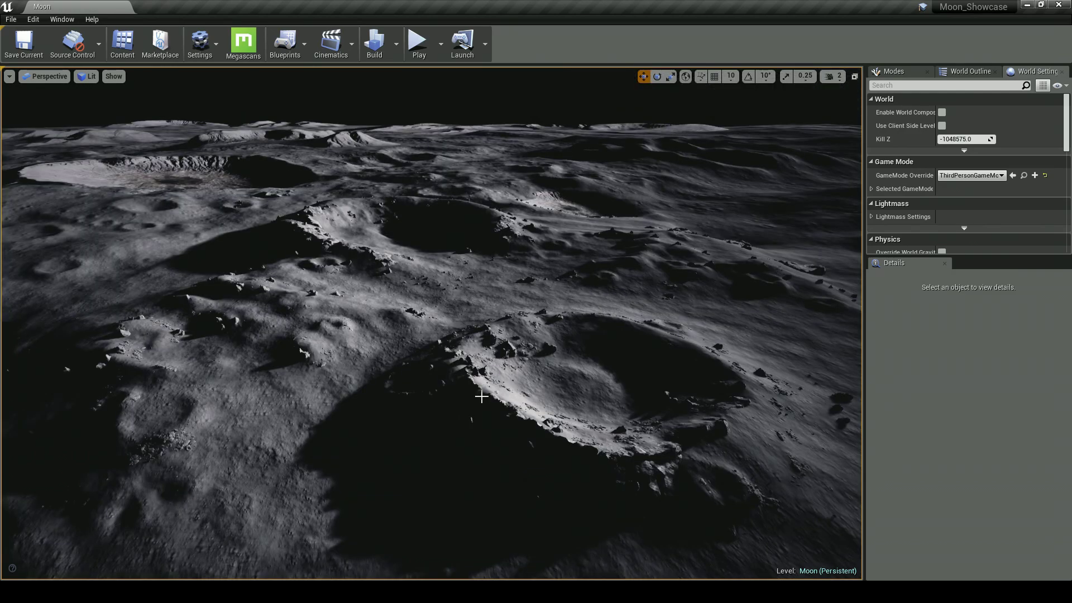
mouse_move(482, 396)
right_mouse_down()
mouse_move(480, 375)
mouse_move(465, 370)
mouse_move(481, 371)
mouse_move(483, 404)
right_mouse_up()
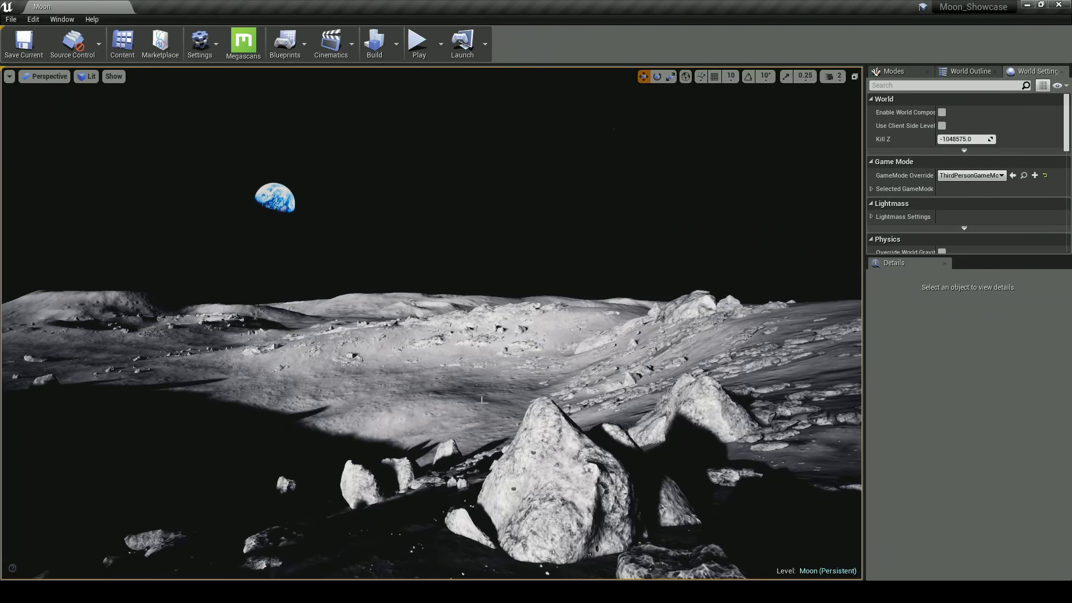
key("w")
right_click_drag(481, 400, 416, 409)
key("w")
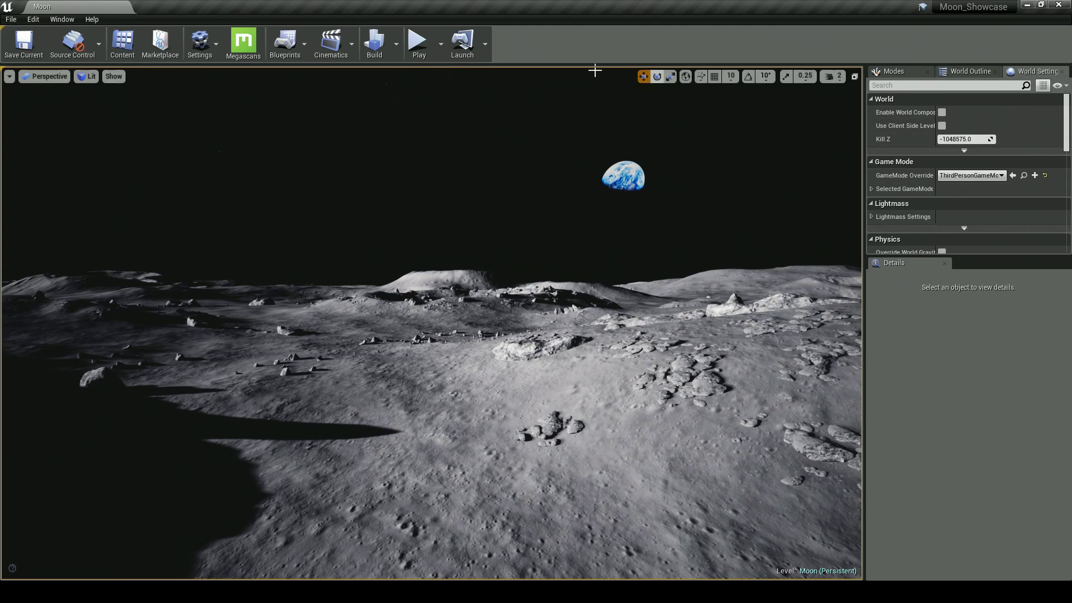
Show the World Settings ahead of Modes and World Outliner, and set the GameMode Override to ThirdPersonGameMode
left_click(62, 19)
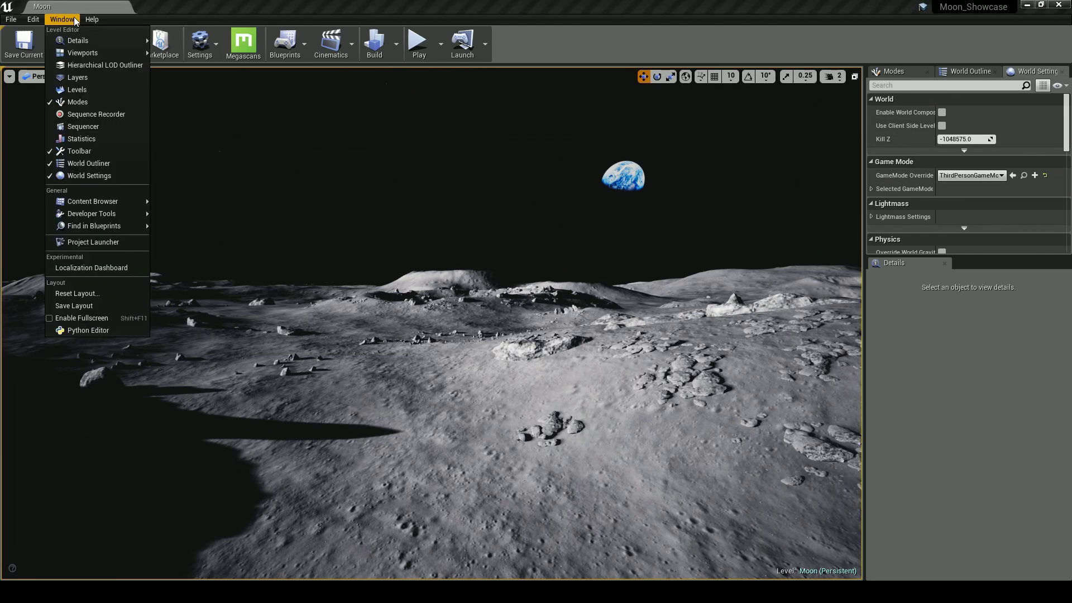
left_click(87, 177)
left_click_drag(1019, 72, 937, 70)
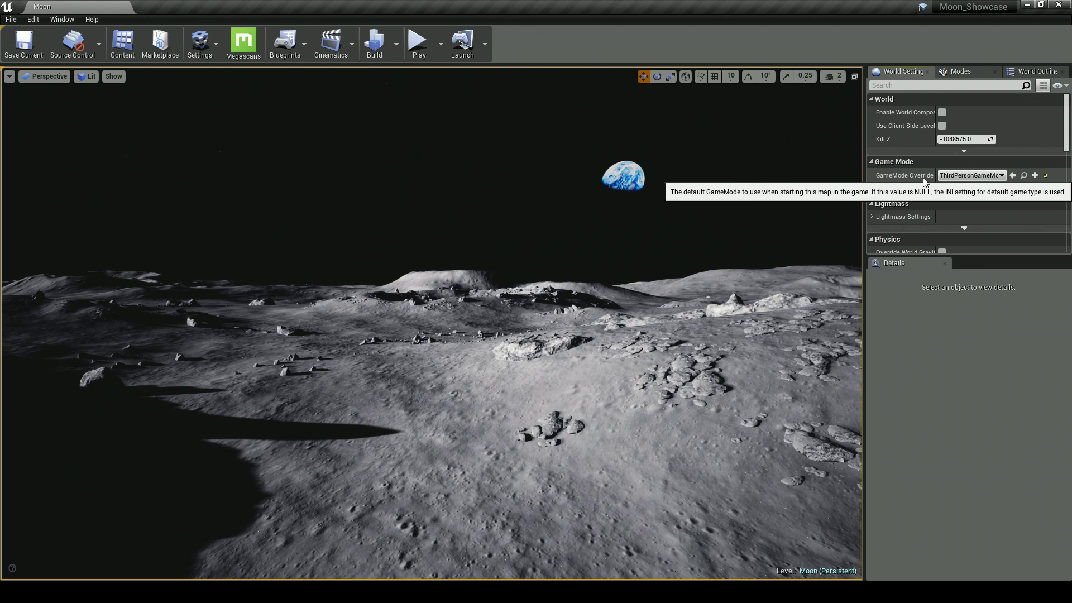
left_click(957, 177)
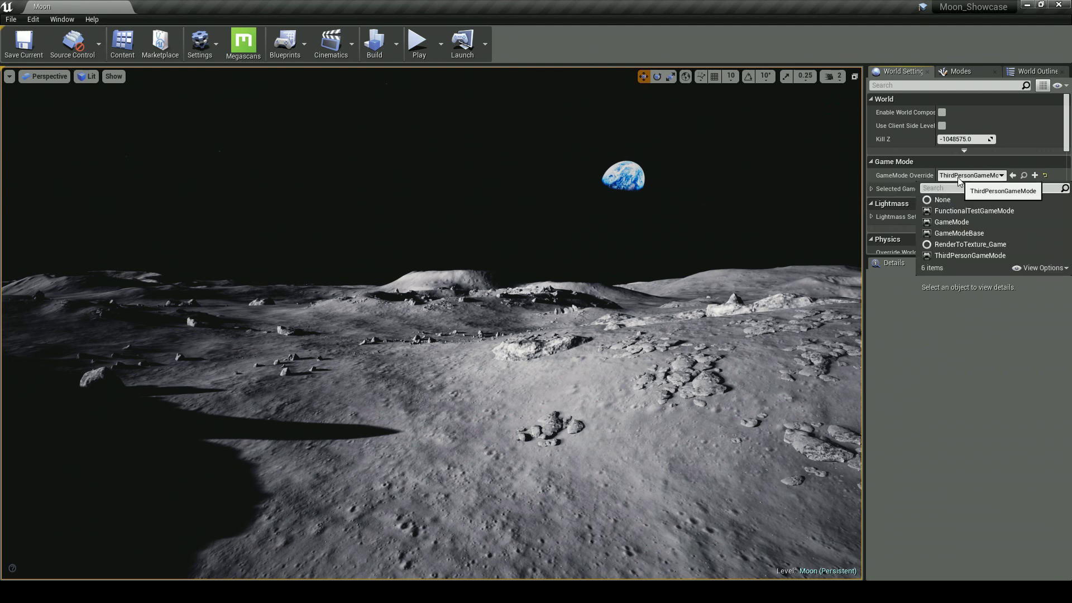
left_click(970, 256)
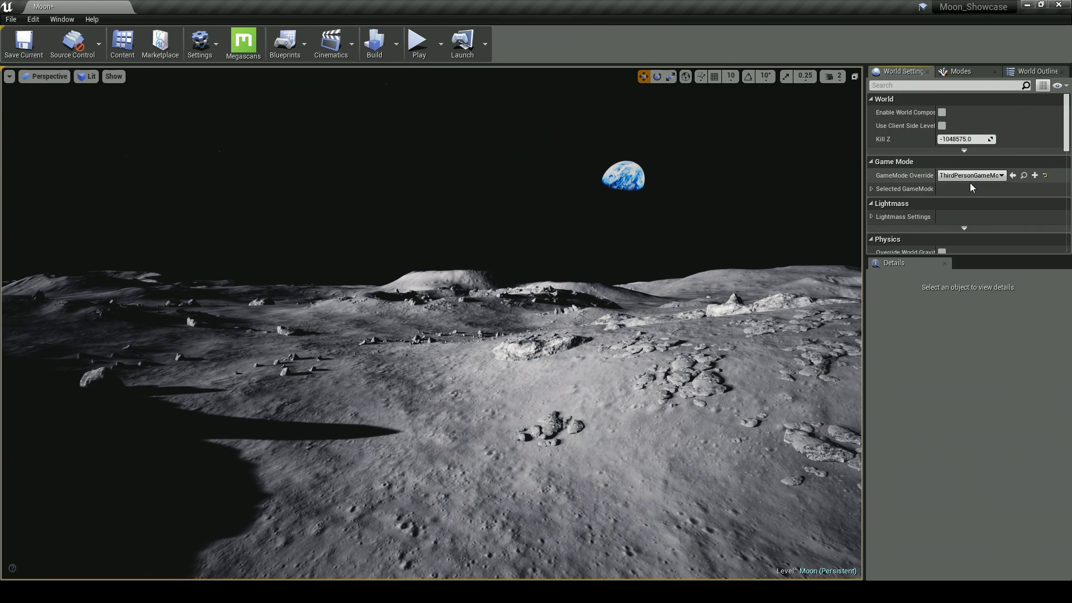
Start playing the Moon level in the editor from a spot near the scattered rocks
right_click_drag(633, 286, 647, 293)
key("w")
left_click_drag(638, 250, 636, 234)
right_click_drag(635, 234, 651, 233)
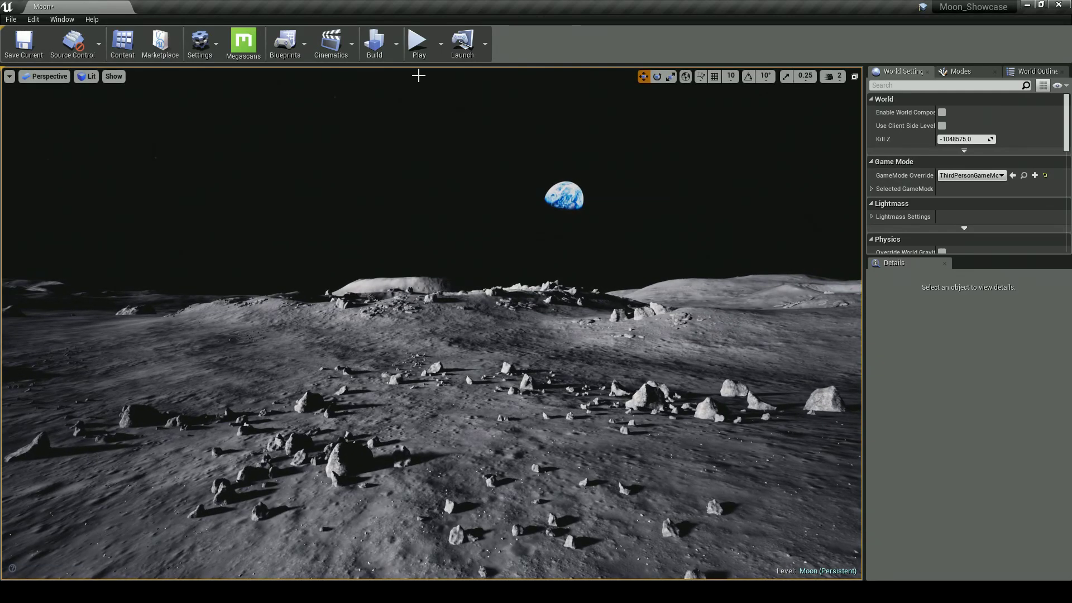
left_click(419, 44)
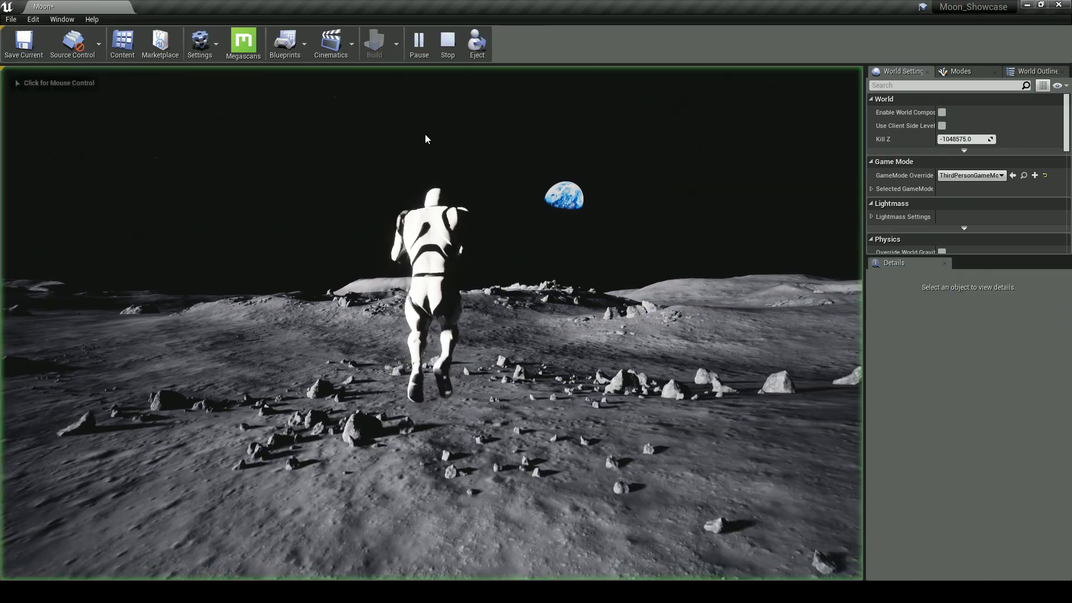
Run and jump the third-person character around the scattered rocks, viewing the lunar surface from several directions
key("w")
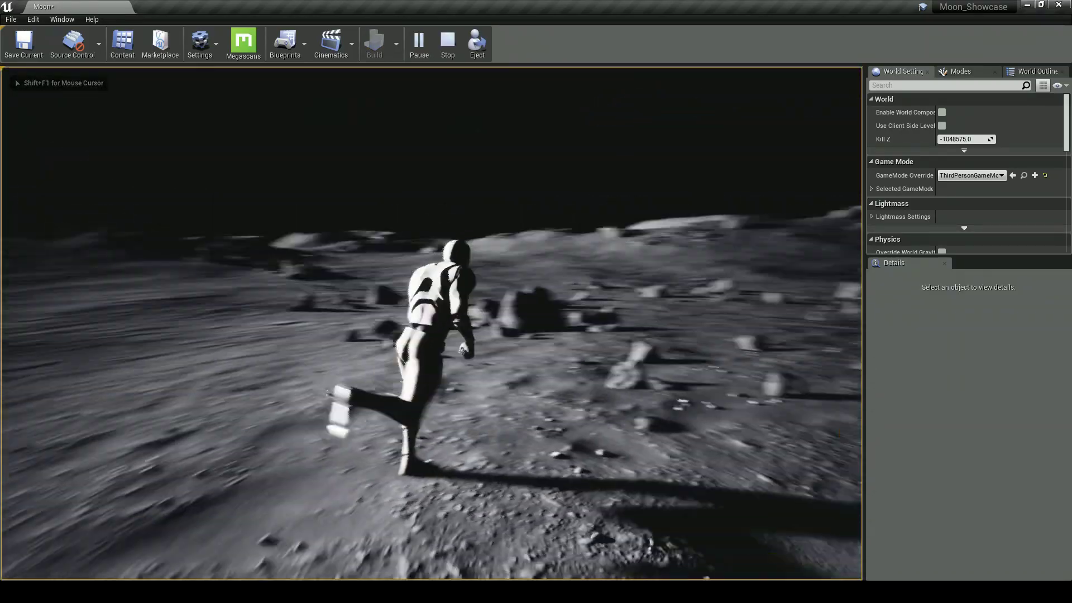
key("space")
key("w")
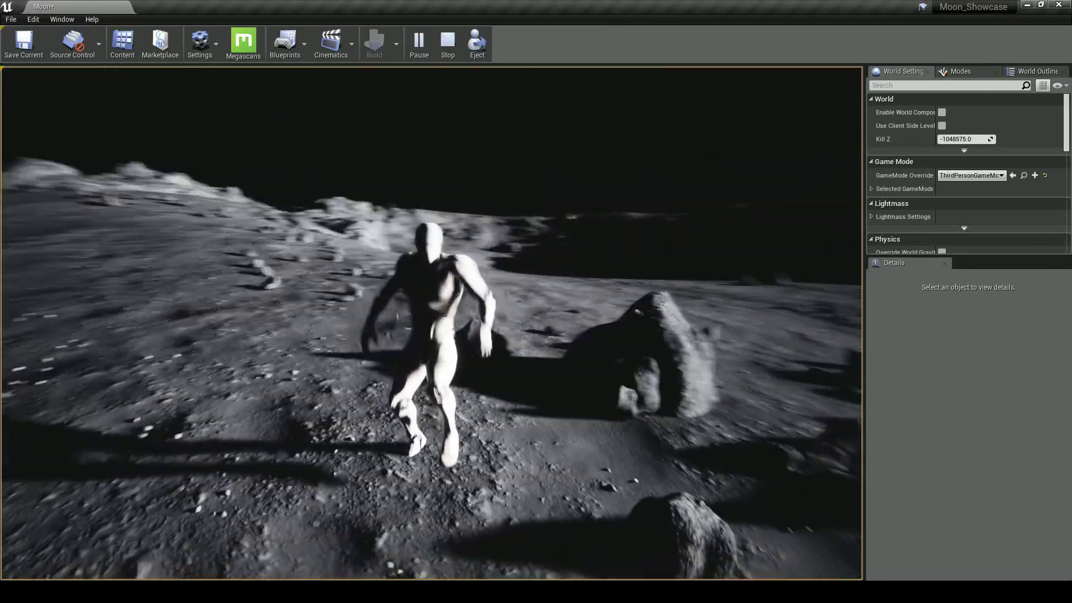
key("w")
key("space")
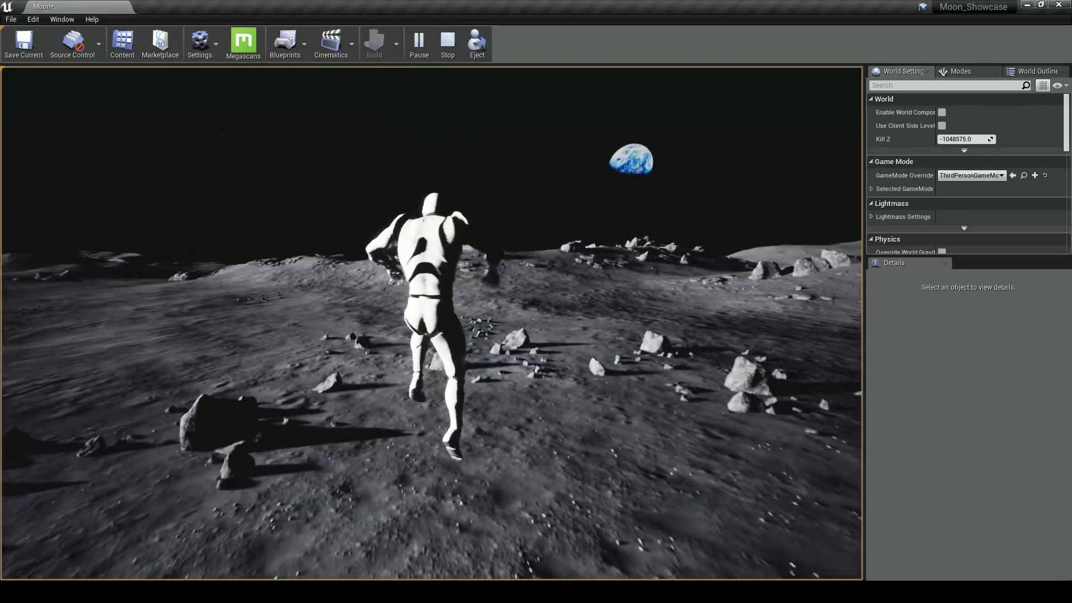
key("w")
key("space")
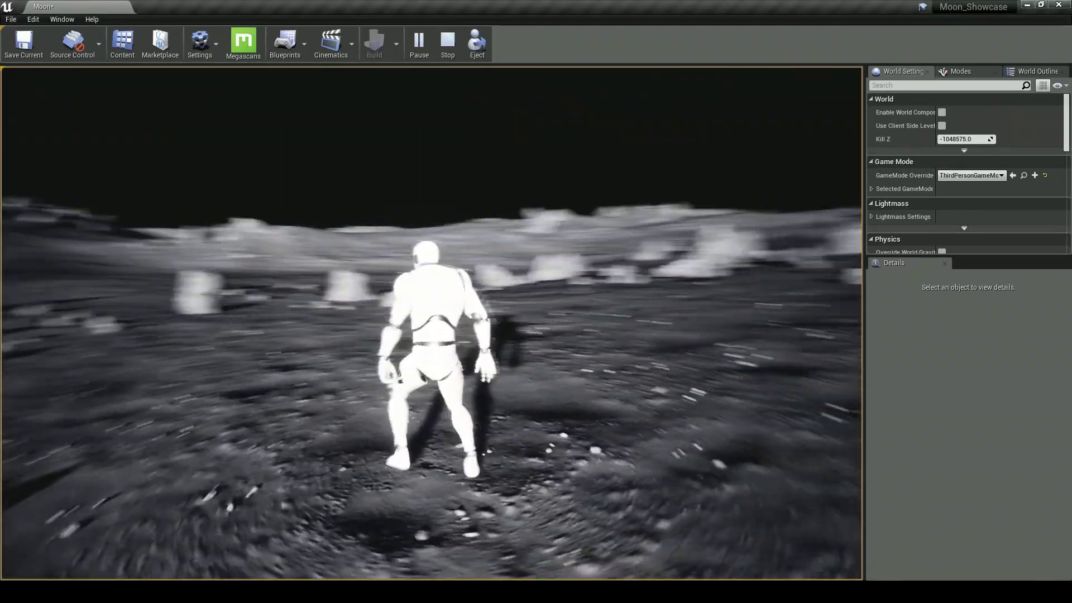
key("w")
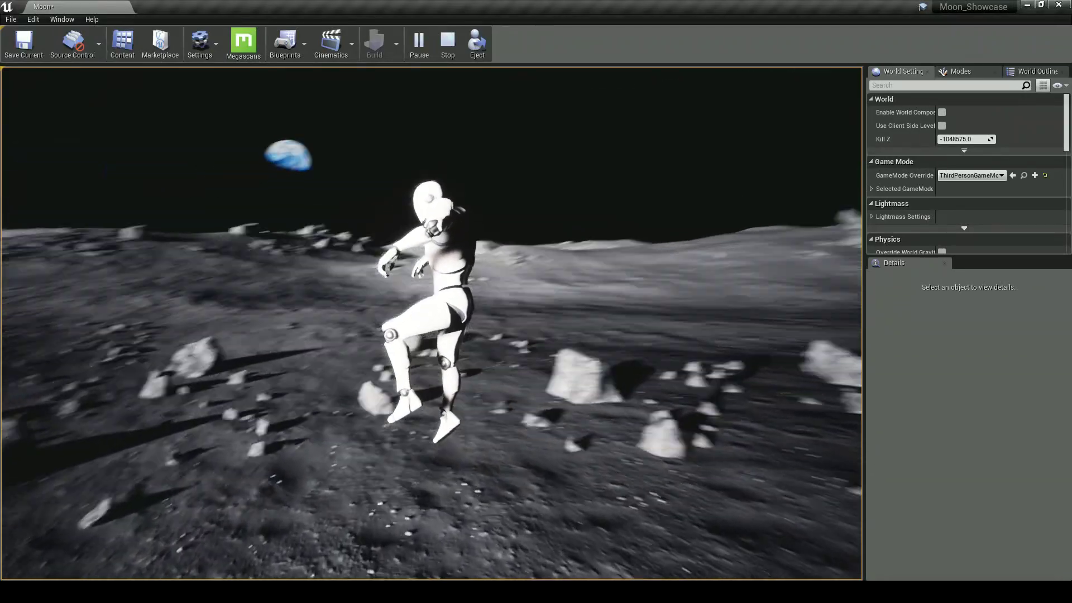
key("w")
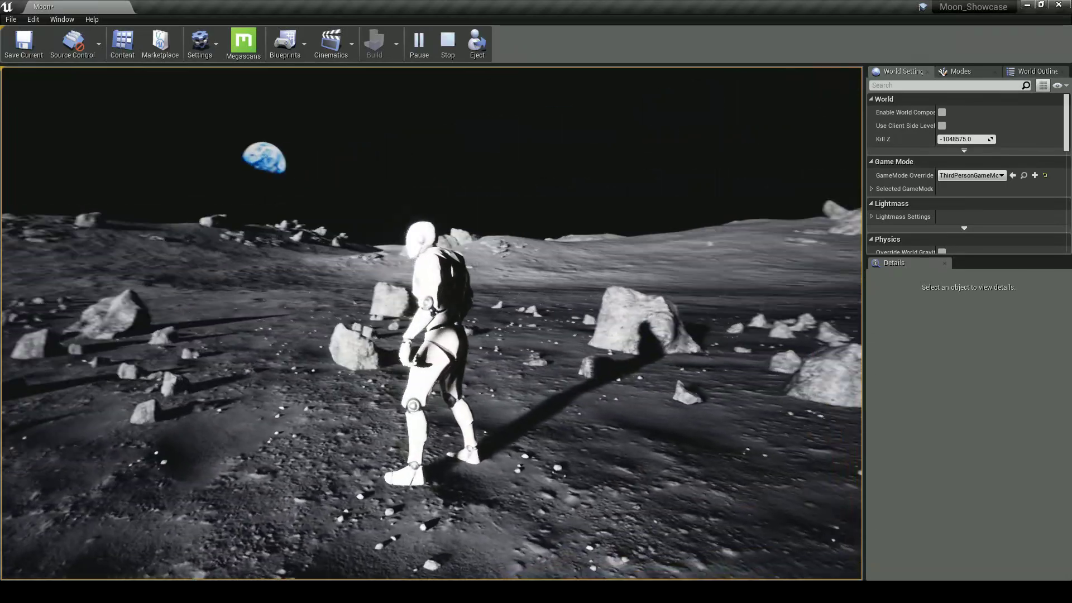
key("s")
key("w")
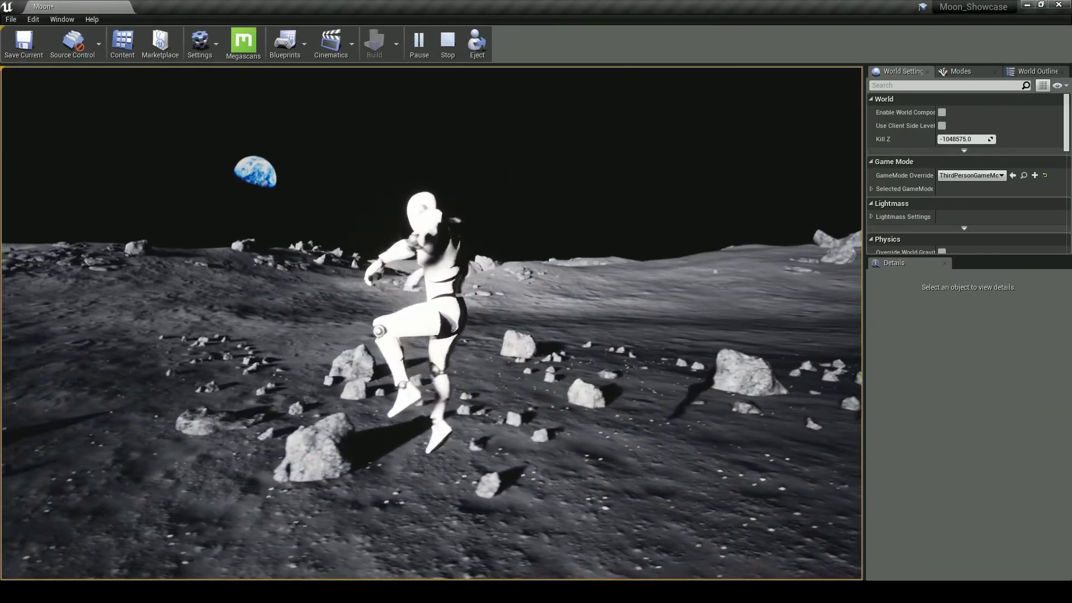
key("w")
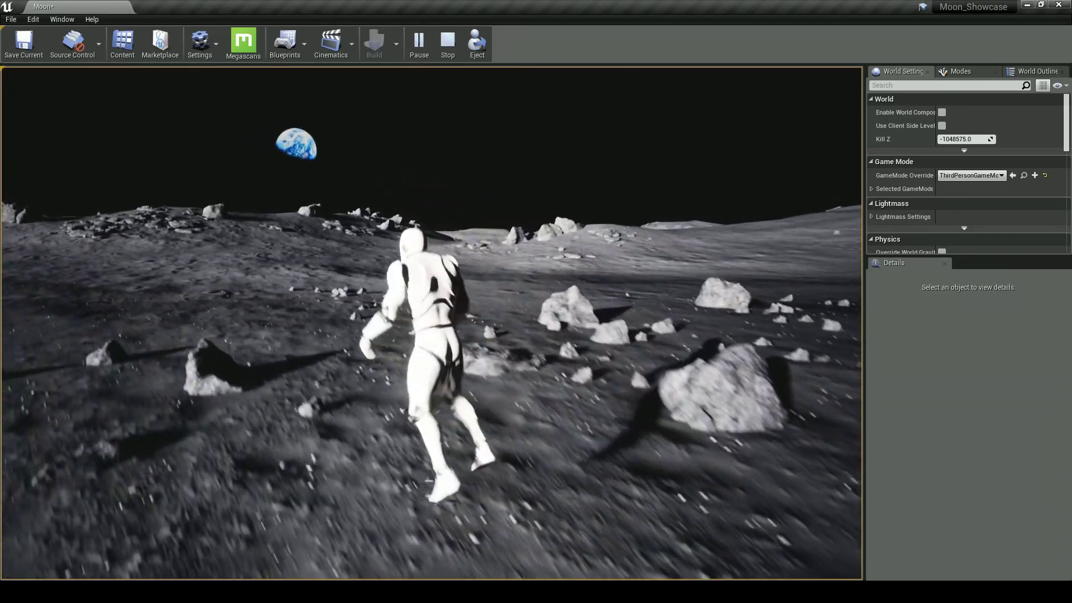
key("w")
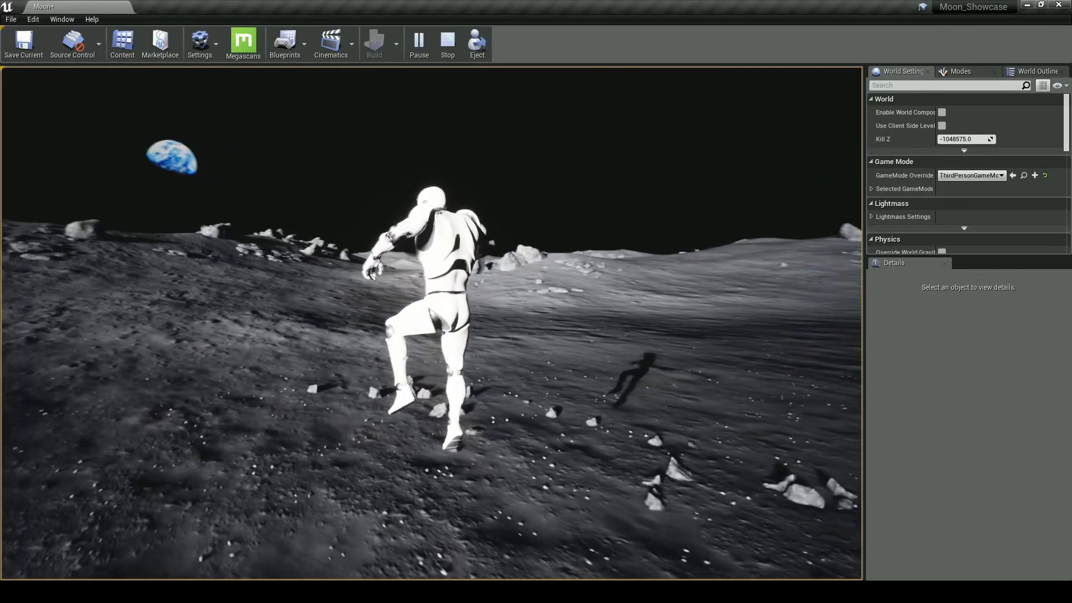
Run and jump the character across the dark slopes up to the large boulders on the ridge, and end the play session
key("w")
key("space")
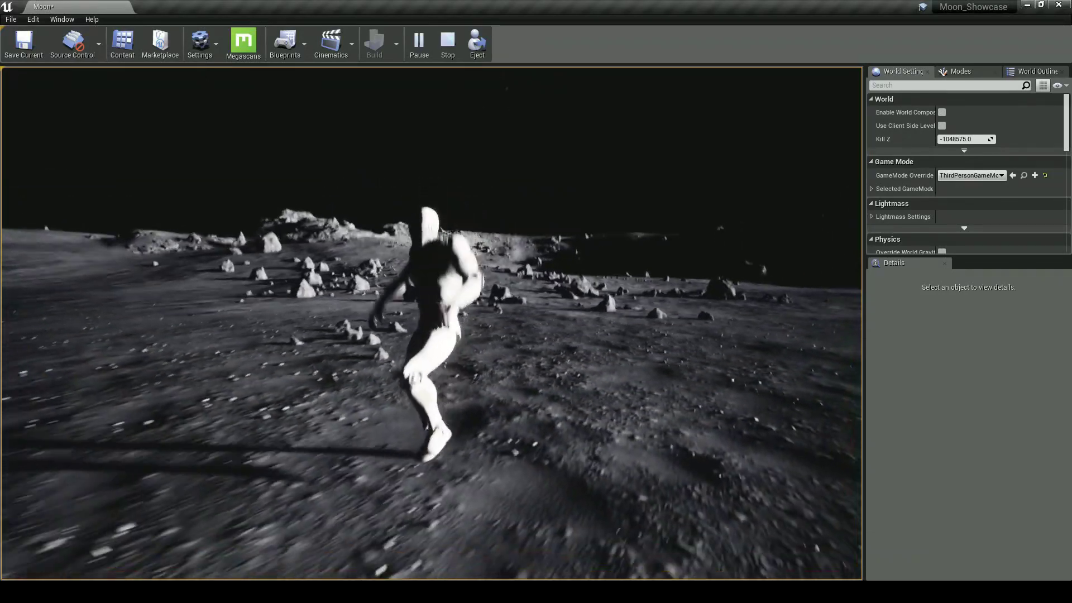
key("w")
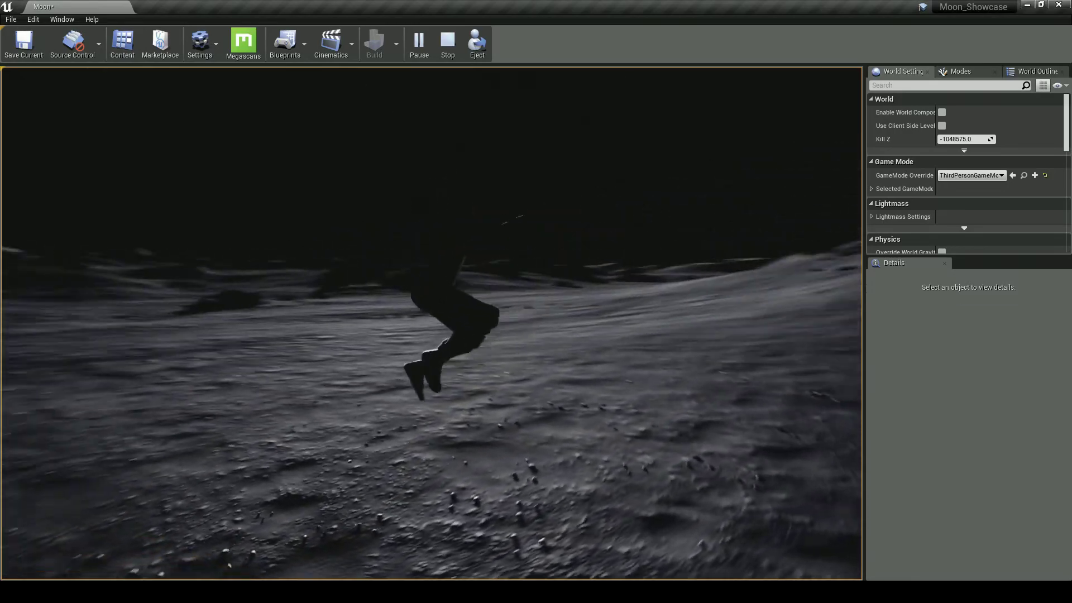
key("w")
key("space")
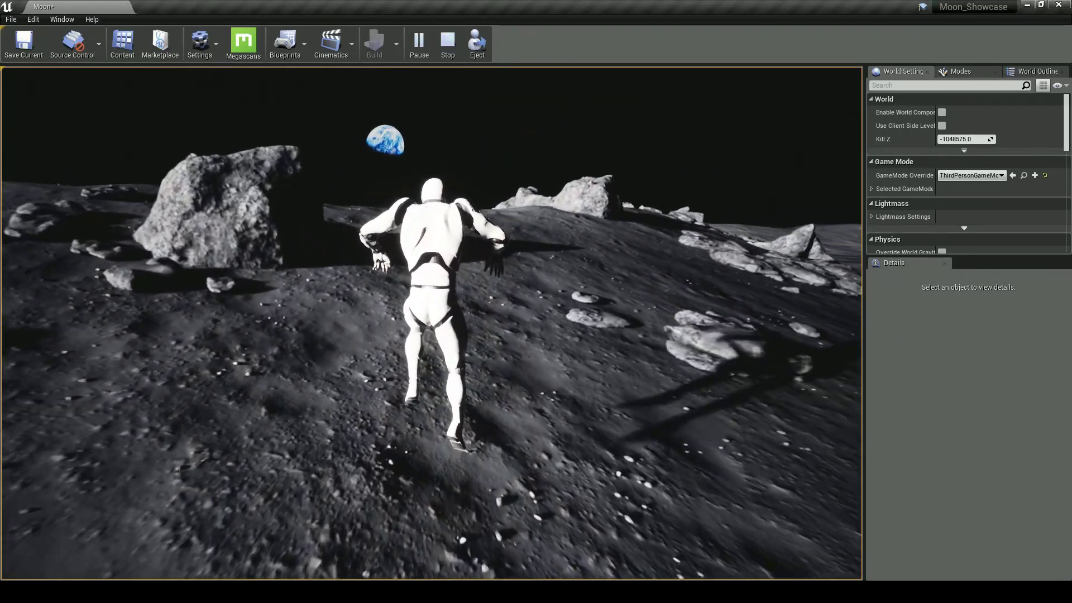
key("space")
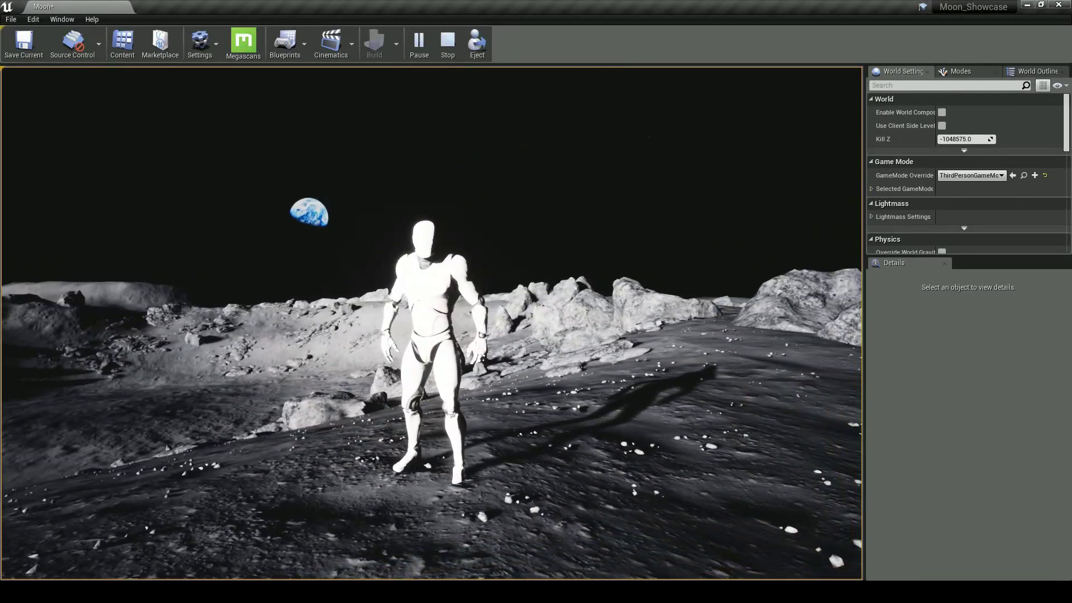
key("Escape")
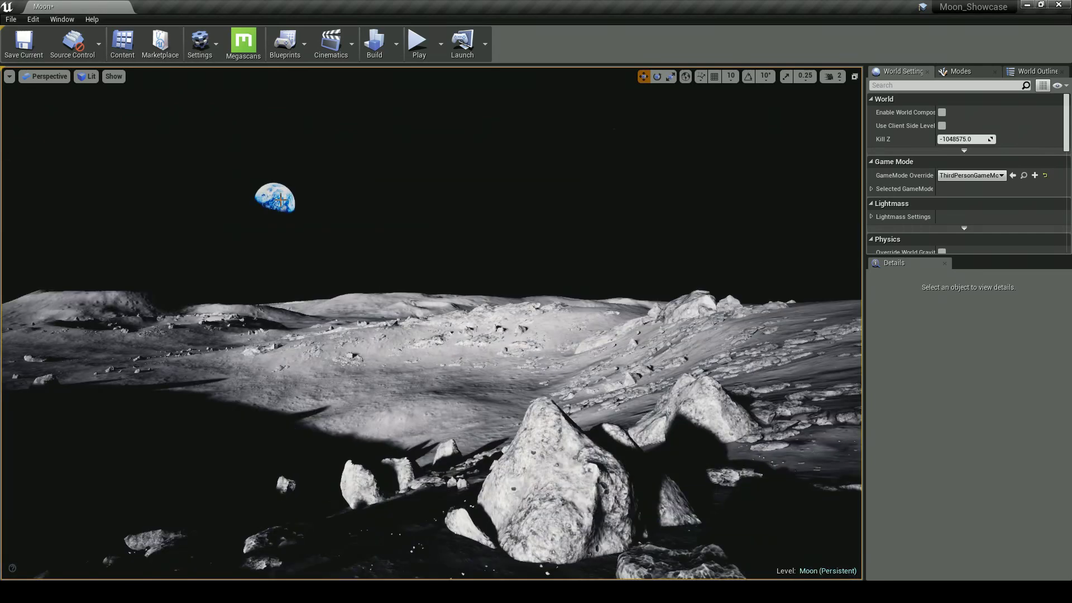
Try moving the BG_Earth backdrop around the sky, undo the moves, and deselect it
left_click(281, 200)
right_click_drag(425, 225, 375, 219)
left_click_drag(448, 216, 391, 225)
left_click(624, 254)
left_click(610, 202)
right_click_drag(405, 241, 438, 249)
key("ctrl+z")
key("ctrl+z")
key("ctrl+z")
key("ctrl+z")
right_click_drag(443, 263, 430, 257)
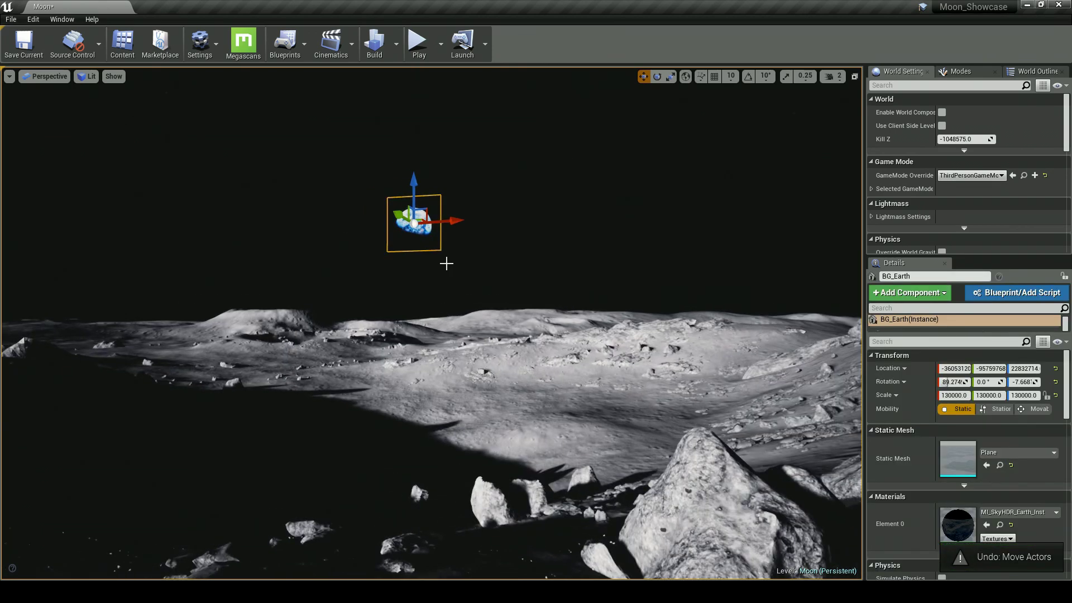
left_click(446, 264)
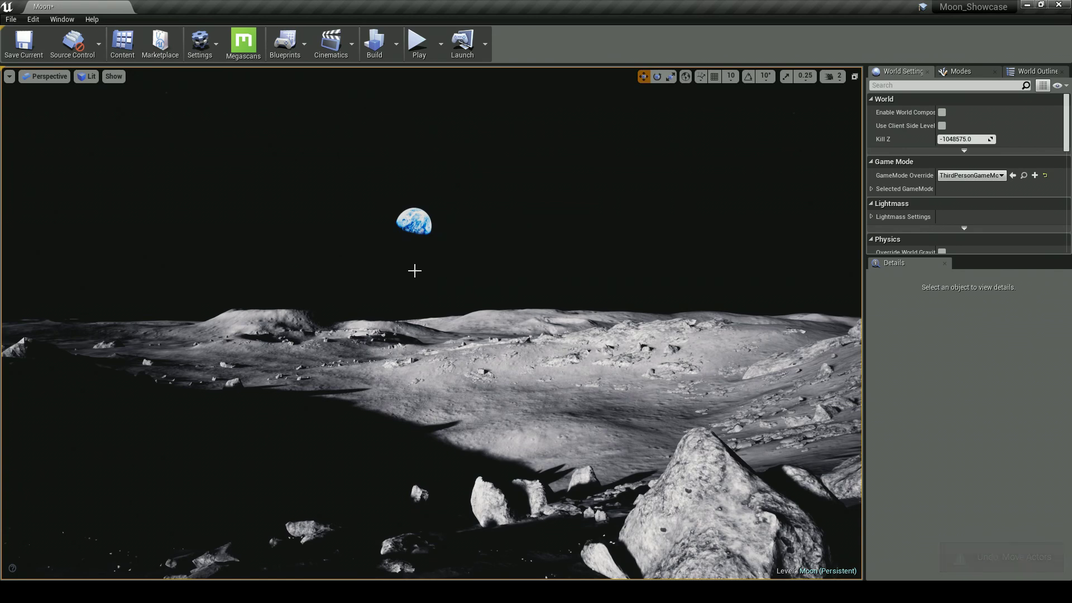
Examine the sun's glare and lens flare above the lunar horizon and the terrain around it
right_click_drag(451, 262, 170, 228)
right_click_drag(479, 286, 480, 285)
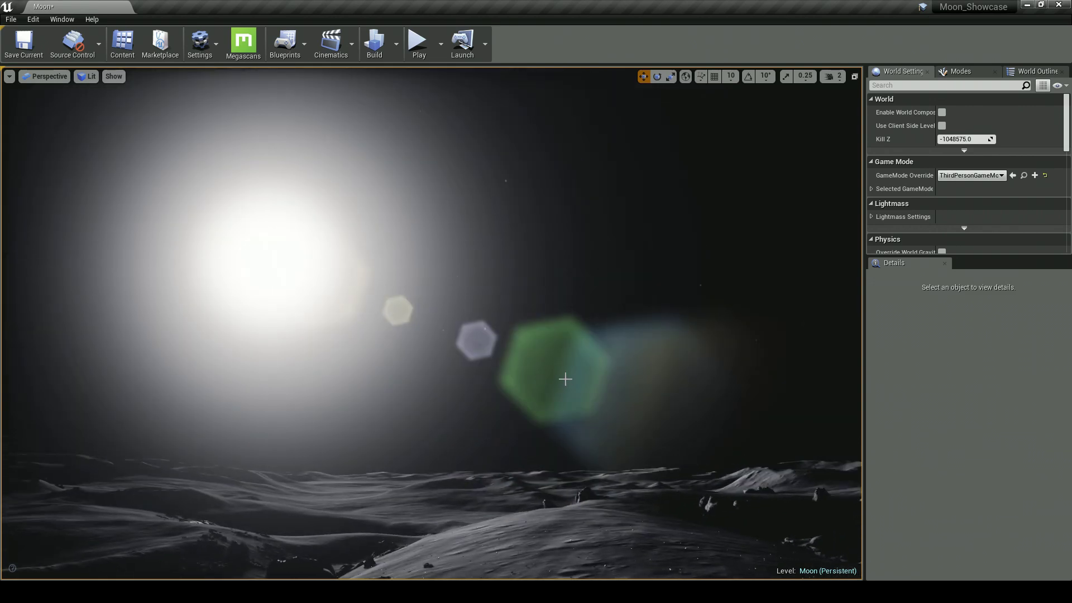
right_click_drag(479, 285, 480, 286)
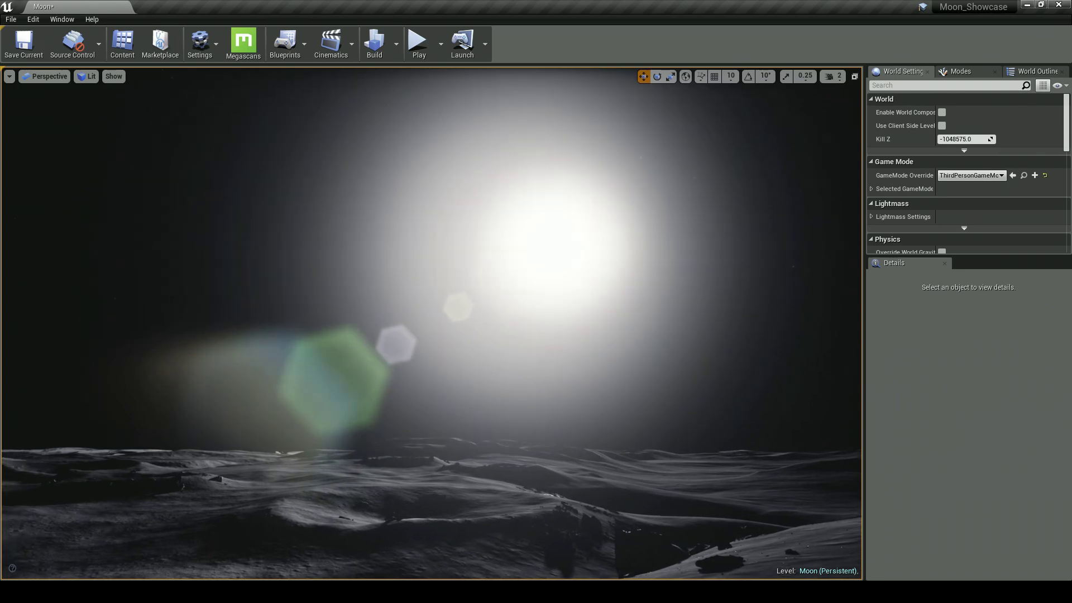
right_click_drag(537, 377, 538, 378)
right_click_drag(374, 374, 373, 374)
Raise the camera speed to 4 and fly to an elevated view of the craters and scattered rocks
left_click(843, 79)
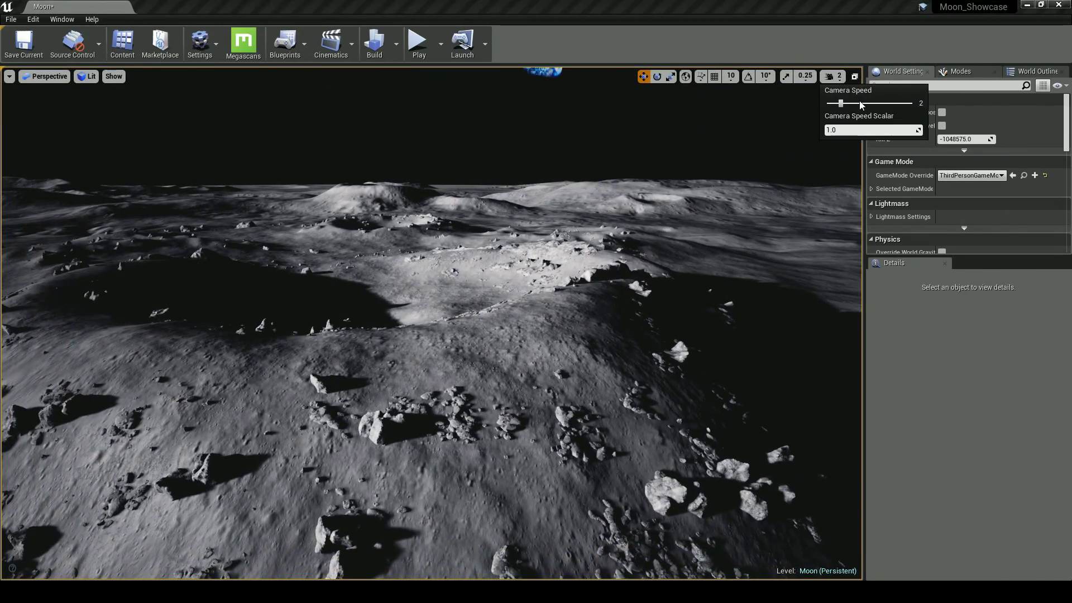
mouse_move(580, 275)
right_mouse_down()
mouse_move(568, 279)
mouse_move(589, 288)
right_mouse_up()
right_click_drag(410, 306, 410, 306)
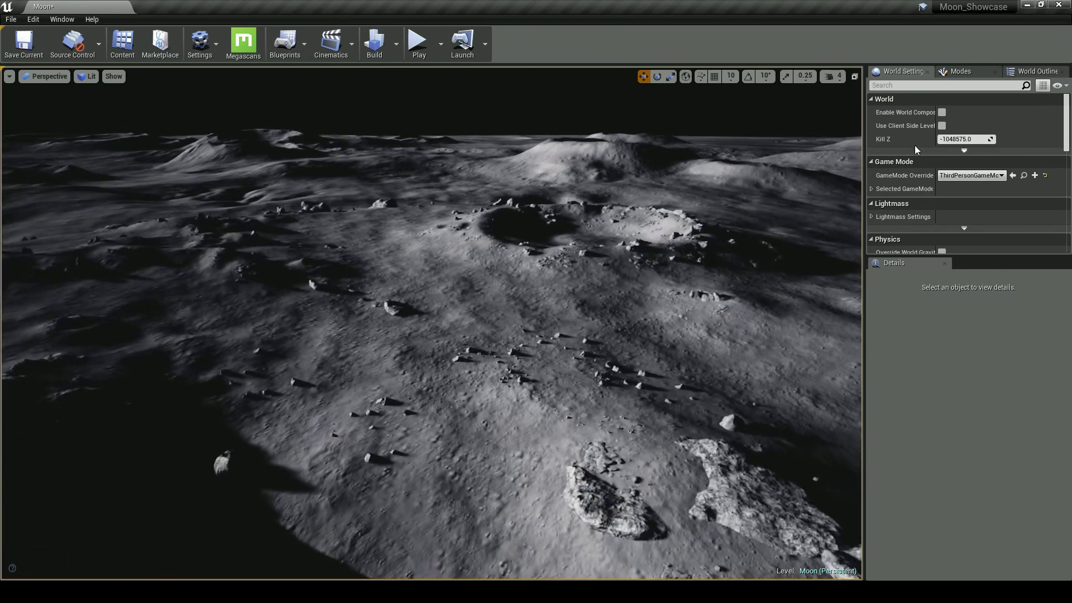
Switch to Landscape sculpting, make more room for the tool settings, and change the brush type to Alpha
left_click(959, 72)
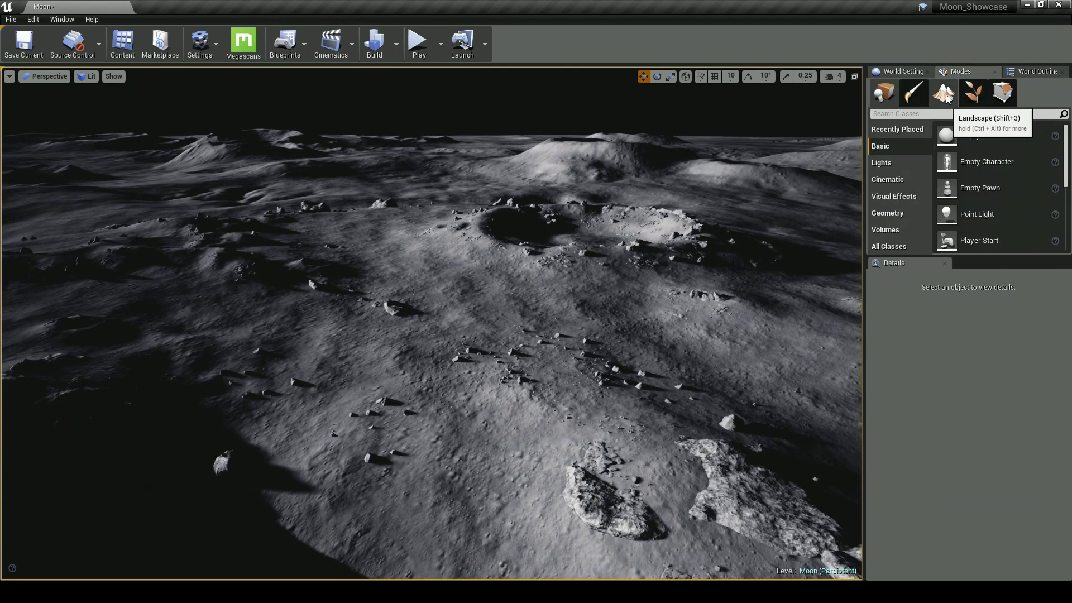
left_click(945, 95)
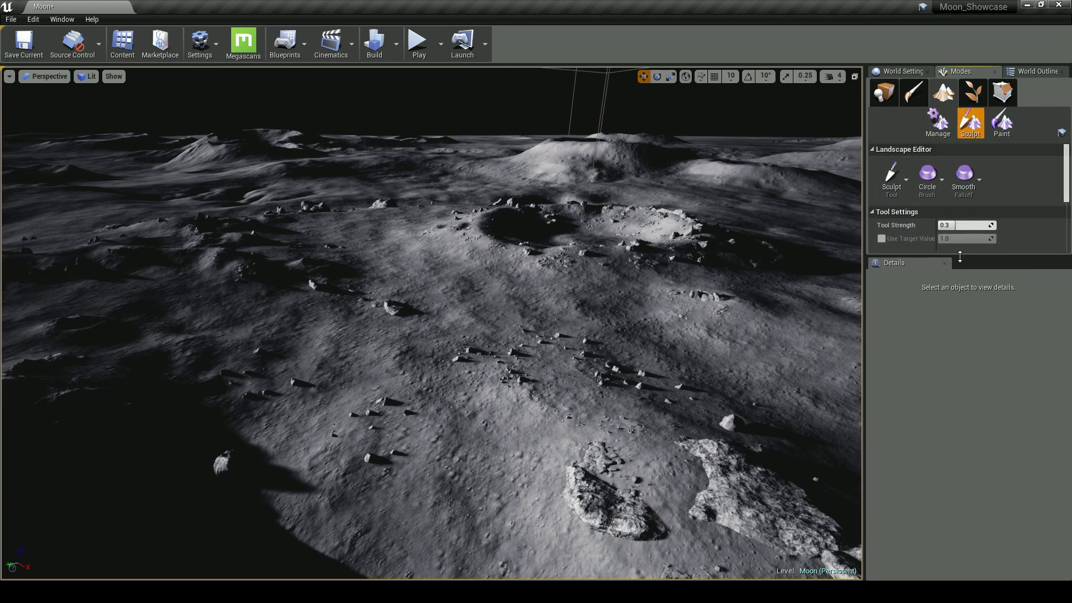
left_click_drag(961, 257, 962, 478)
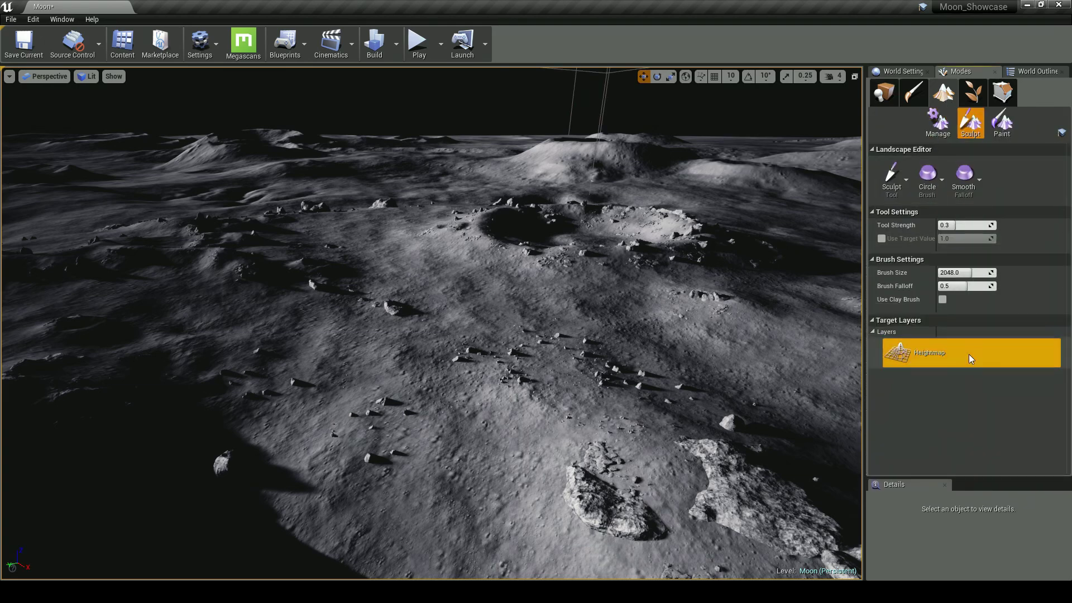
left_click(934, 194)
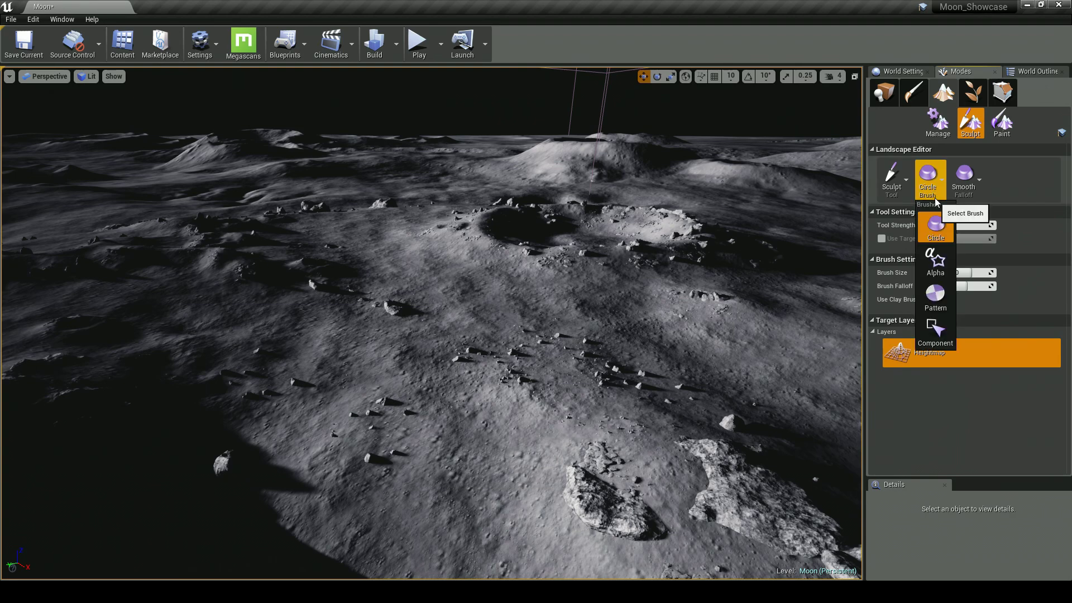
left_click(935, 263)
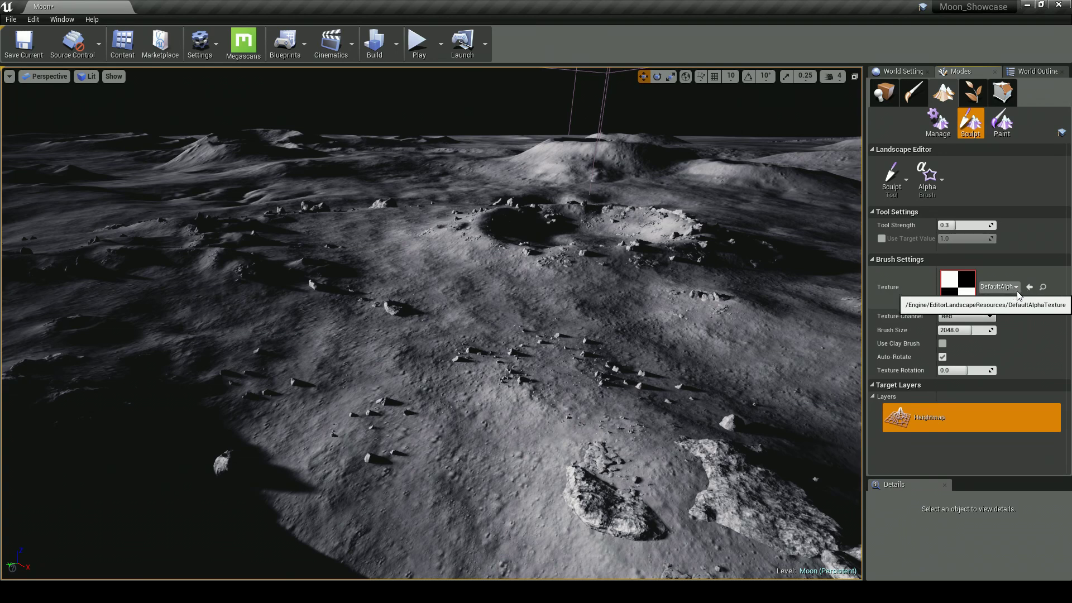
Locate the brush's default alpha texture among the assets, show the folder tree, and go to Content/Brushify/AlphaBrushes
left_click(1043, 287)
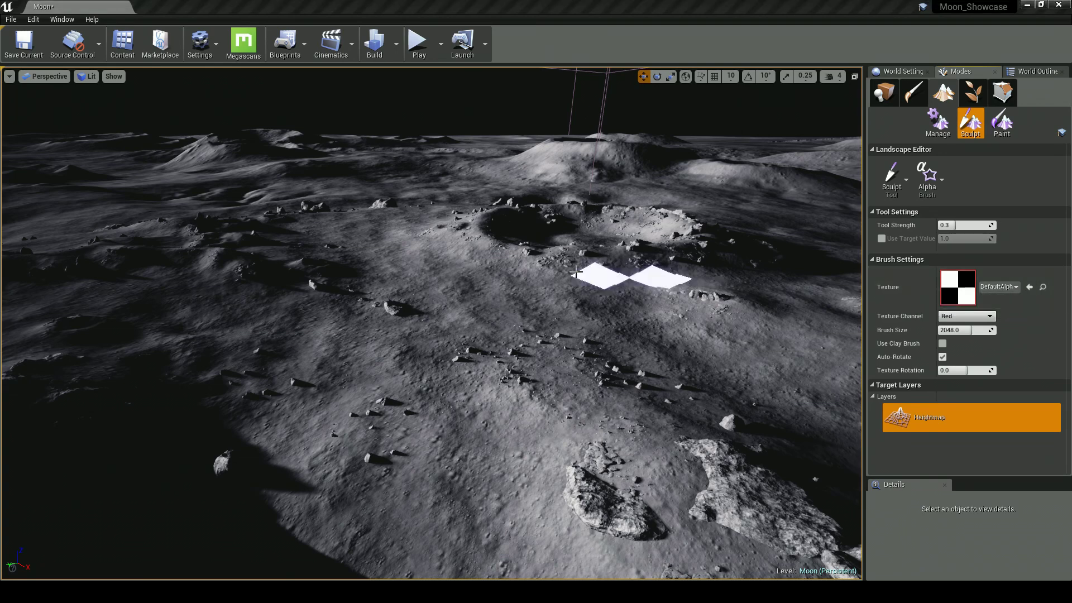
left_click_drag(0, 149, 335, 116)
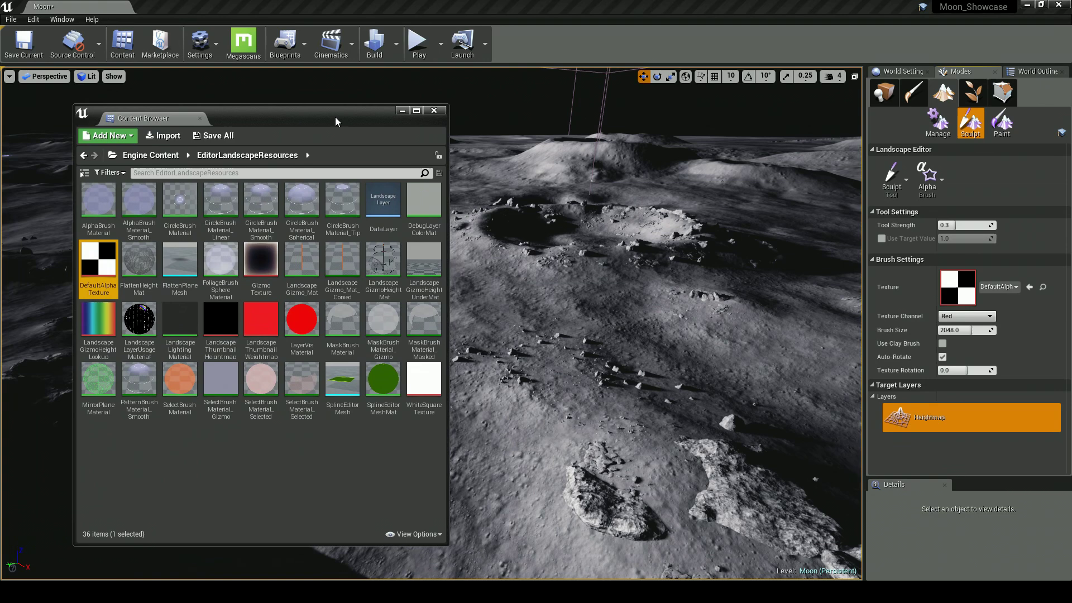
left_click(124, 48)
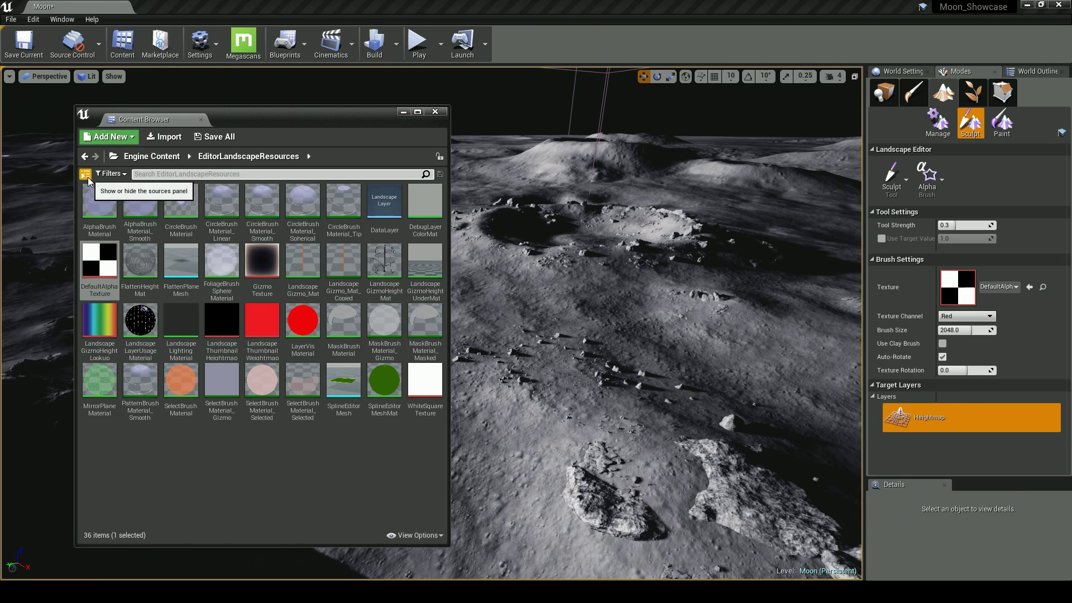
left_click(86, 174)
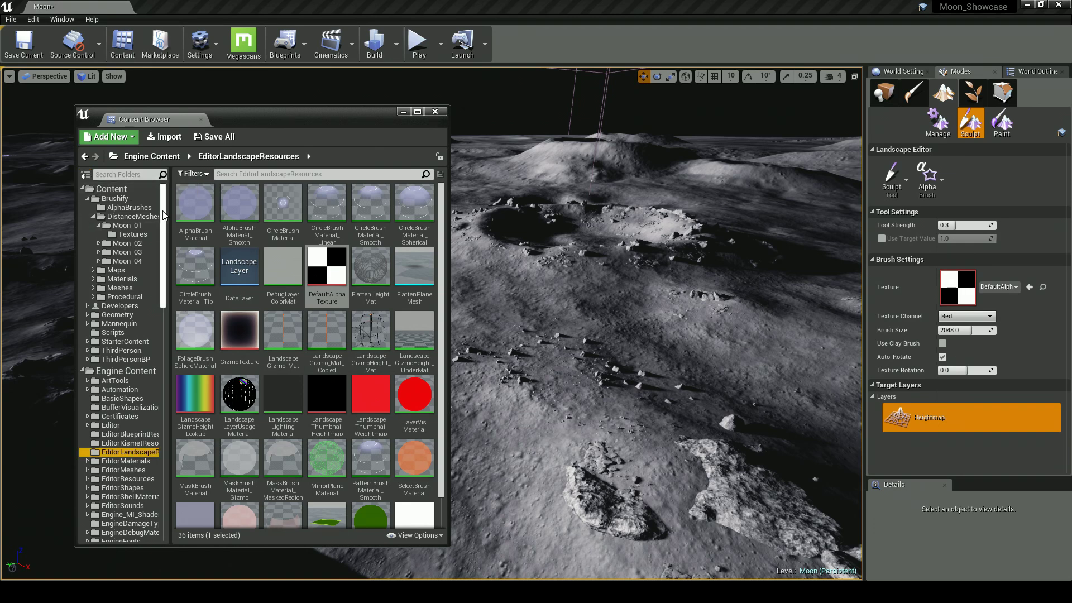
left_click(84, 371)
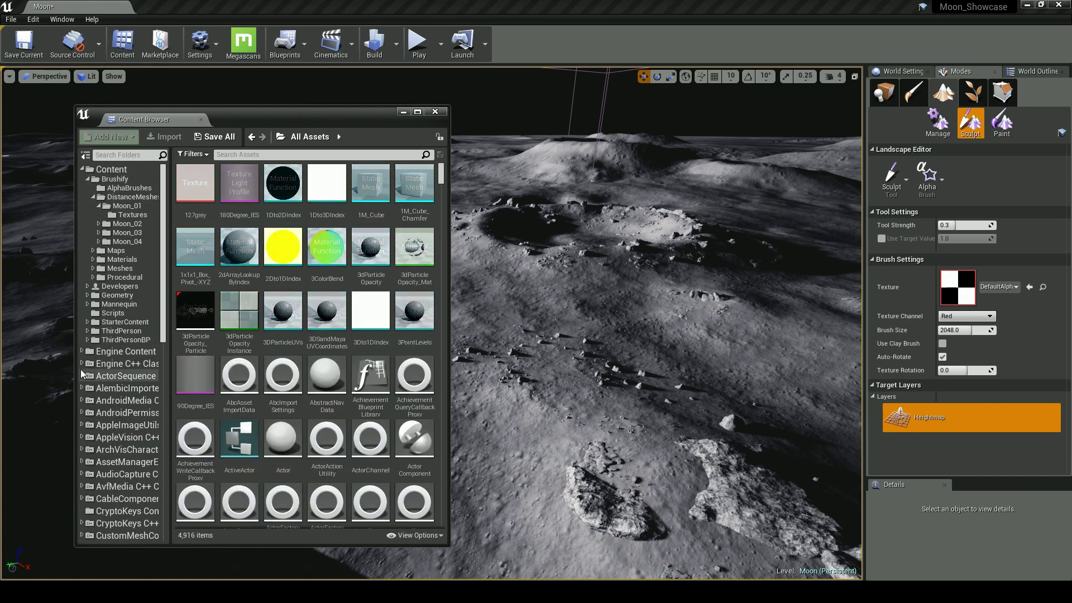
left_click(124, 173)
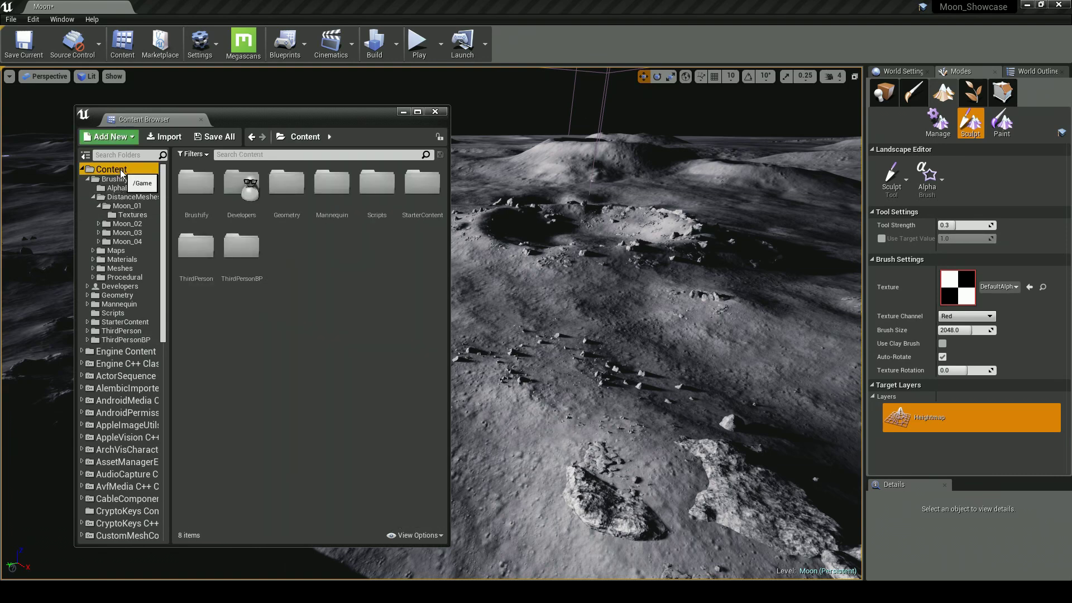
double_click(198, 193)
double_click(198, 202)
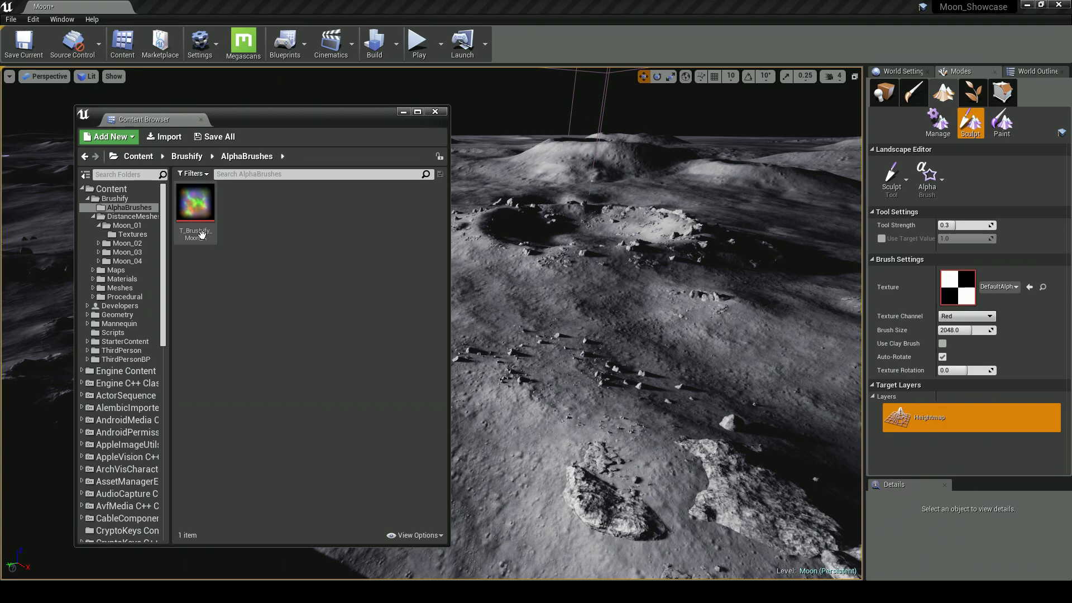
Assign the T_Brushify_Moon_A texture to the Alpha brush and close the Content Browser
mouse_move(200, 225)
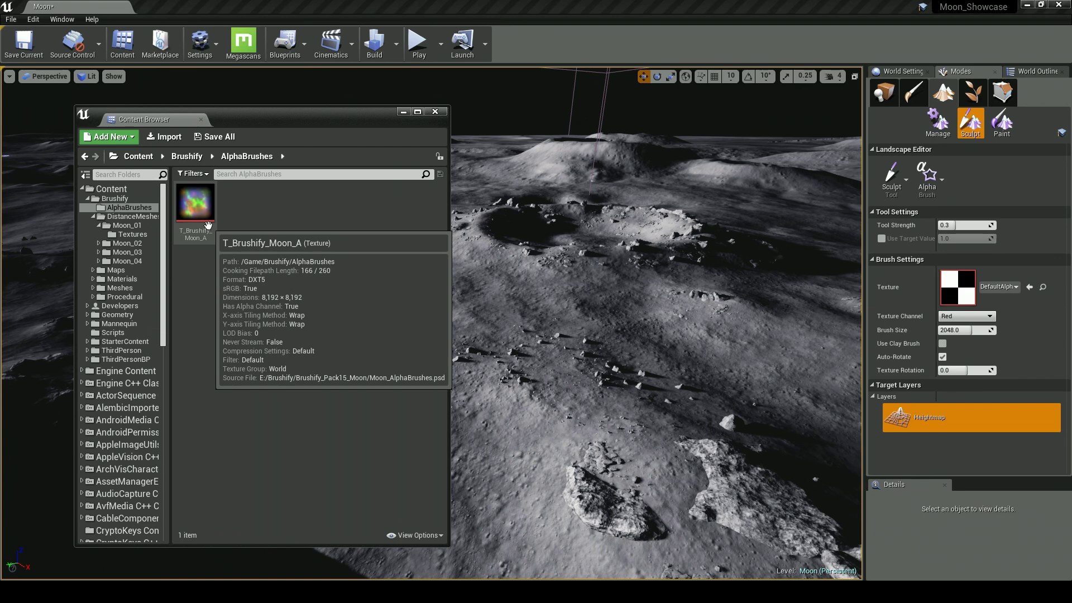
mouse_move(208, 226)
left_mouse_down()
mouse_move(220, 242)
mouse_move(629, 302)
mouse_move(944, 274)
mouse_move(964, 290)
left_mouse_up()
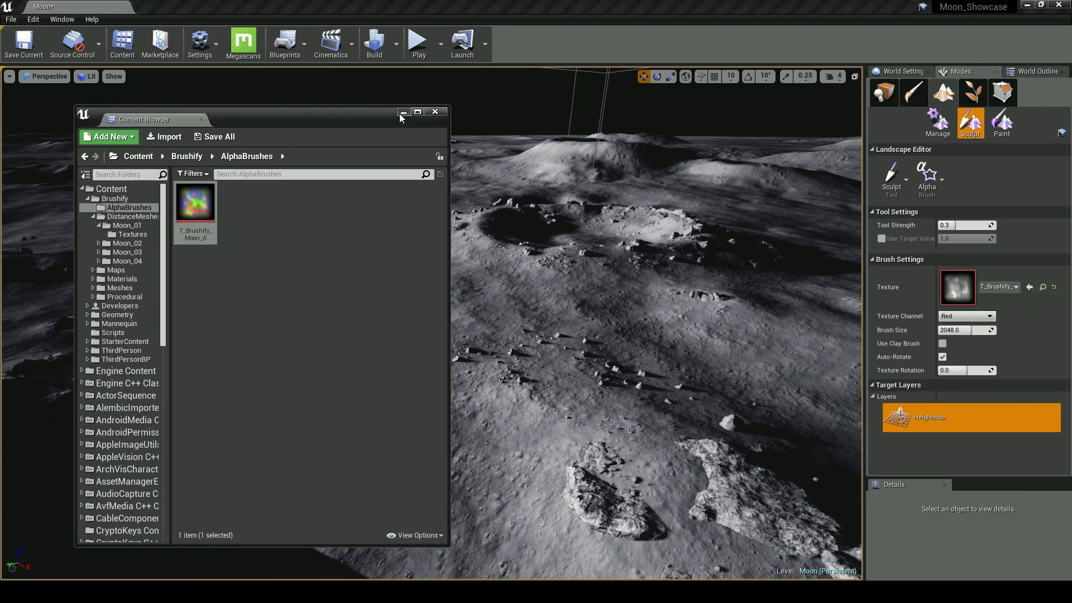
left_click(435, 112)
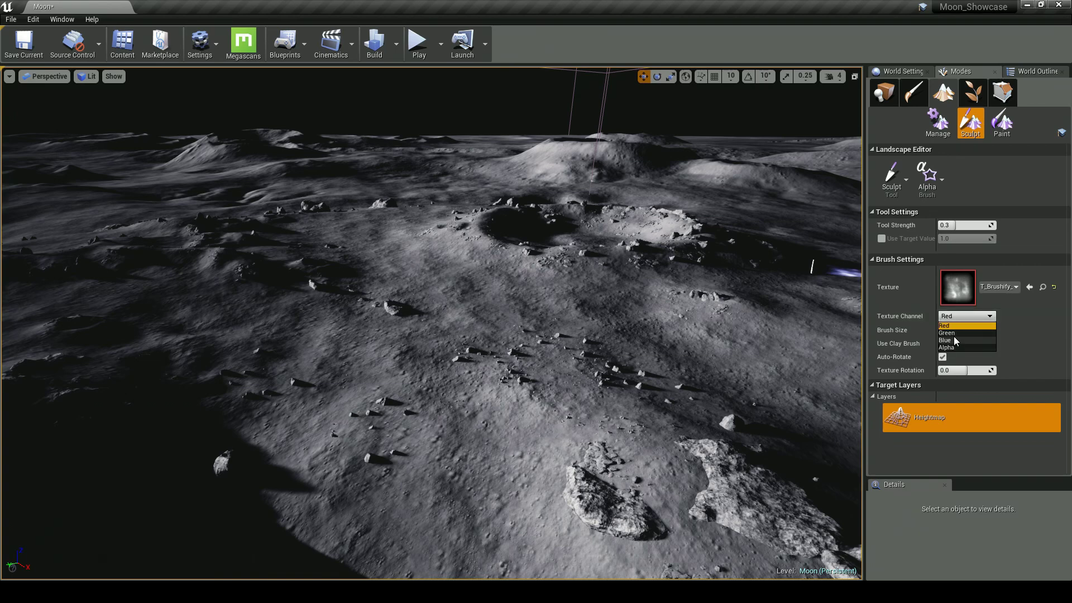
Preview the Green, Blue and Alpha texture channels of the brush and keep the Alpha channel
left_click(955, 333)
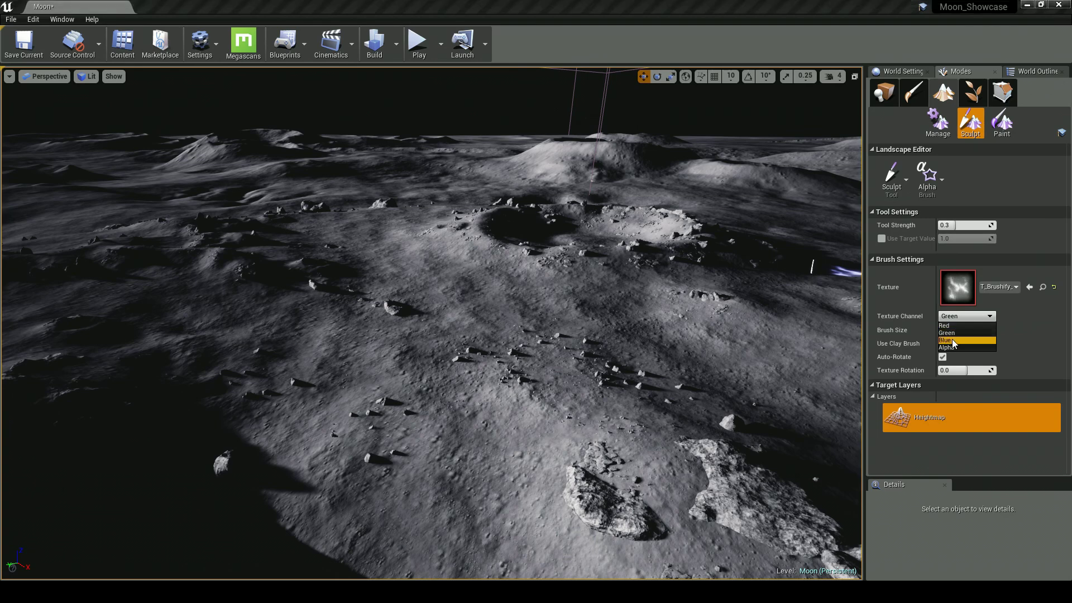
left_click(954, 340)
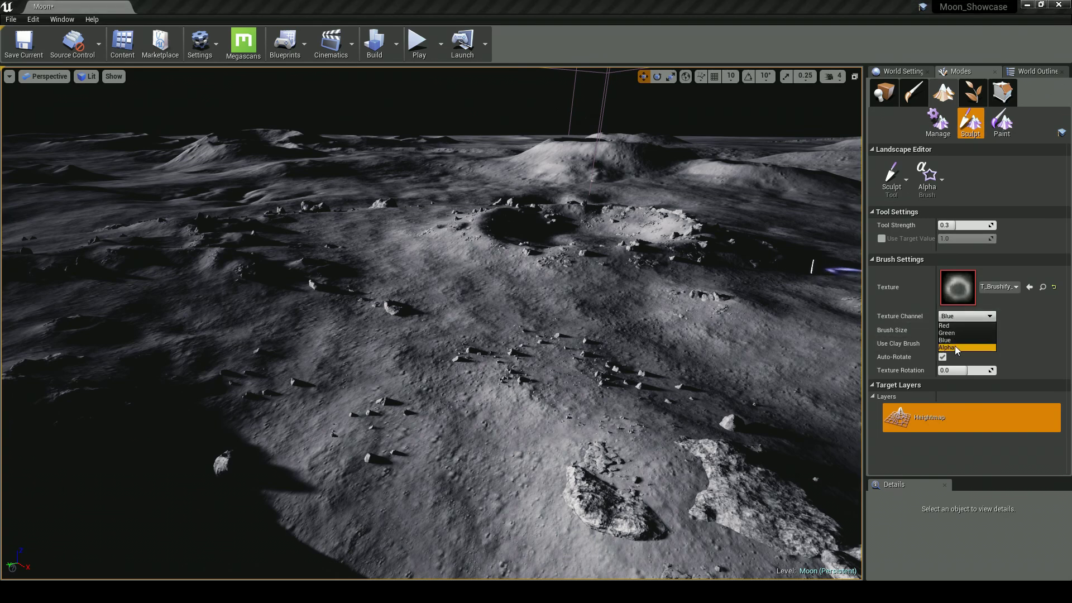
left_click(956, 348)
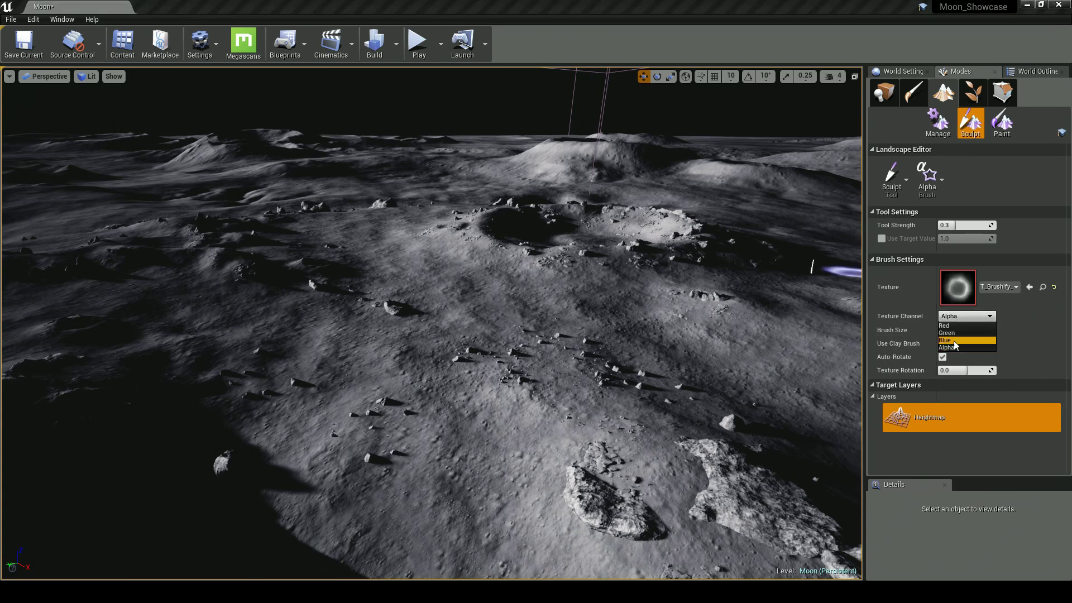
left_click(956, 341)
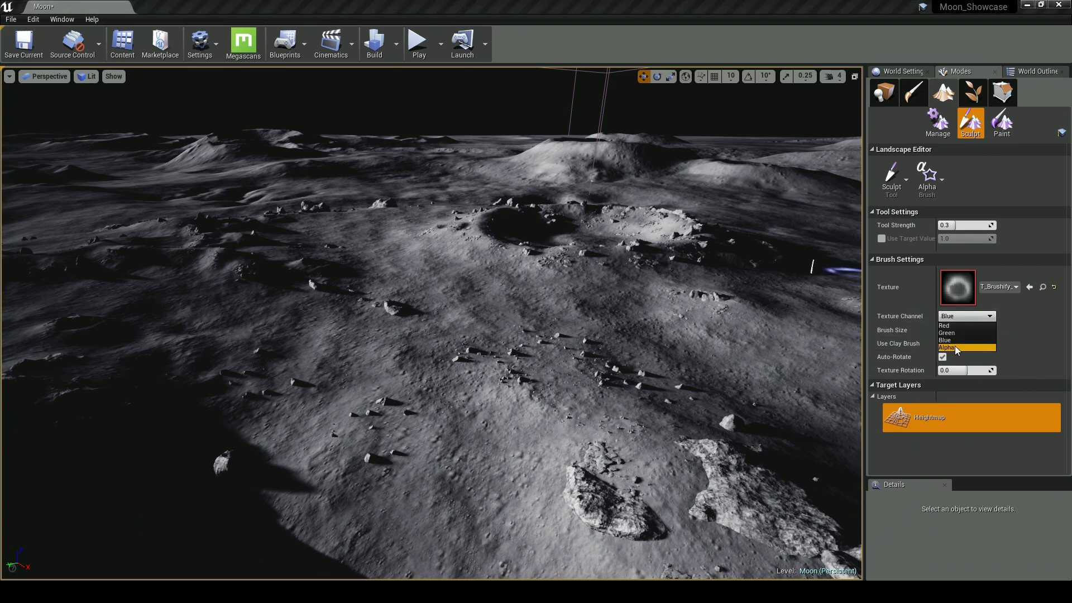
left_click(956, 347)
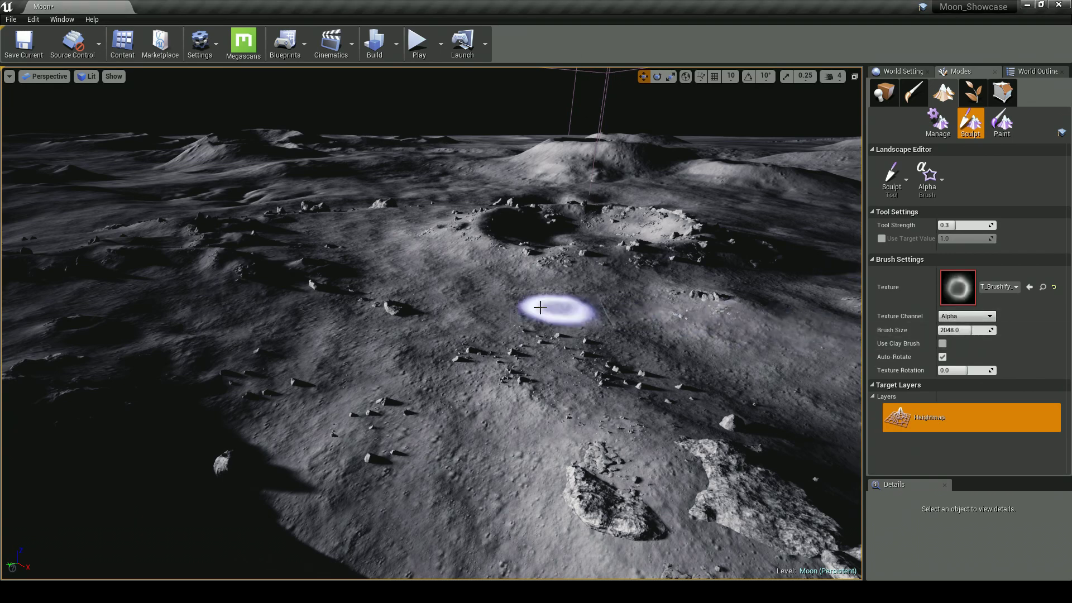
Fly over the craters and rocks to an open, smooth stretch of the moon landscape
mouse_move(373, 311)
right_mouse_down()
mouse_move(340, 321)
mouse_move(371, 311)
mouse_move(413, 319)
mouse_move(357, 352)
mouse_move(369, 313)
right_mouse_up()
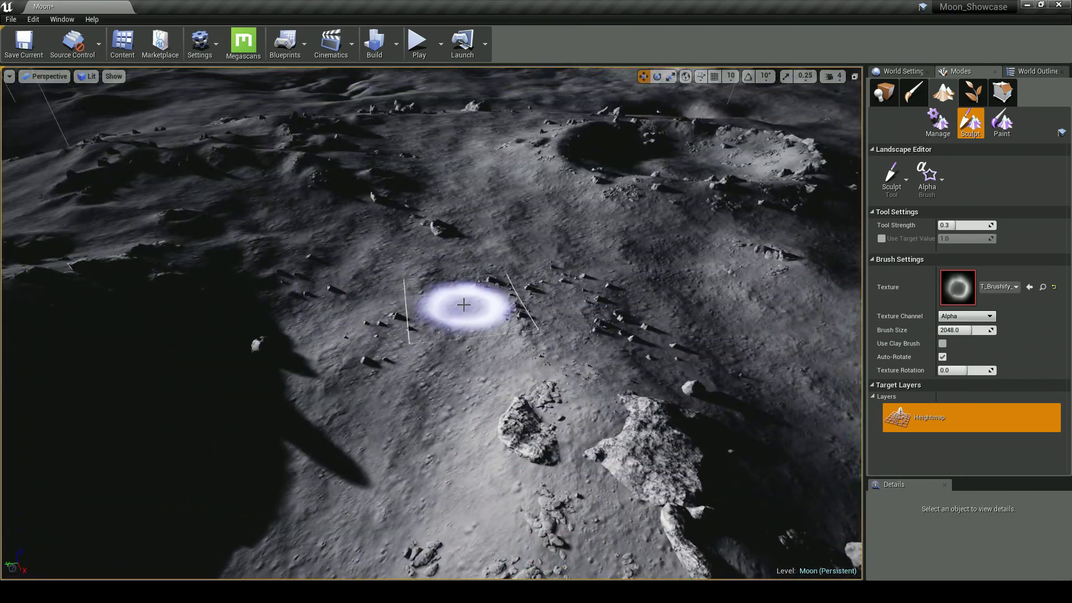
right_click_drag(436, 255, 418, 251)
right_click_drag(427, 290, 580, 273)
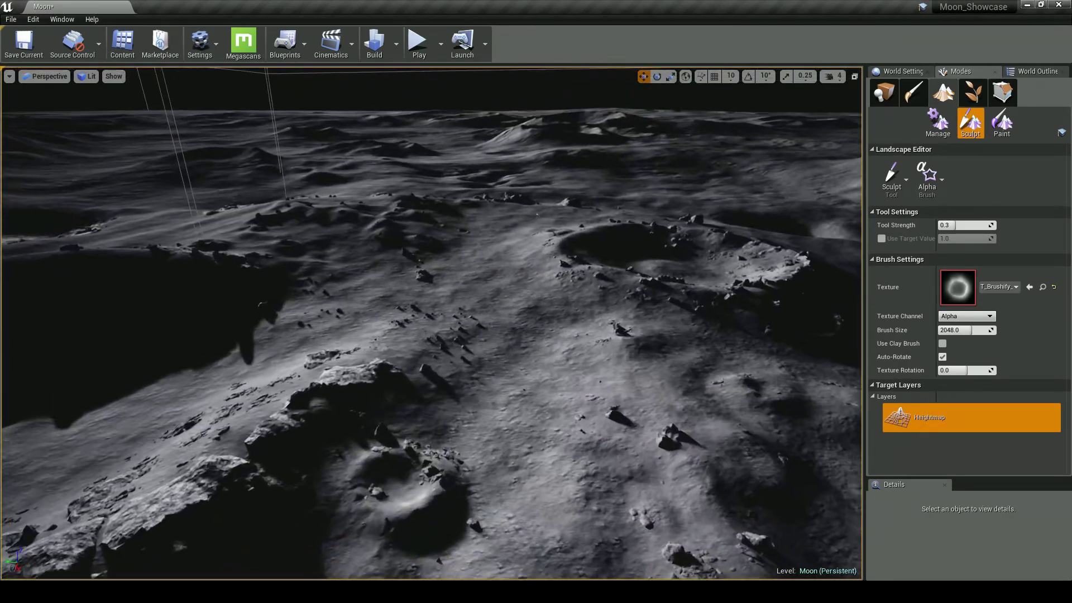
mouse_move(427, 290)
right_mouse_down()
mouse_move(502, 324)
mouse_move(469, 312)
right_mouse_up()
left_click(891, 98)
right_click_drag(378, 279, 439, 258)
left_click(378, 279)
right_click_drag(378, 280, 475, 275)
mouse_move(380, 325)
right_mouse_down()
mouse_move(339, 322)
mouse_move(439, 317)
mouse_move(376, 320)
right_mouse_up()
right_click_drag(826, 193, 826, 204)
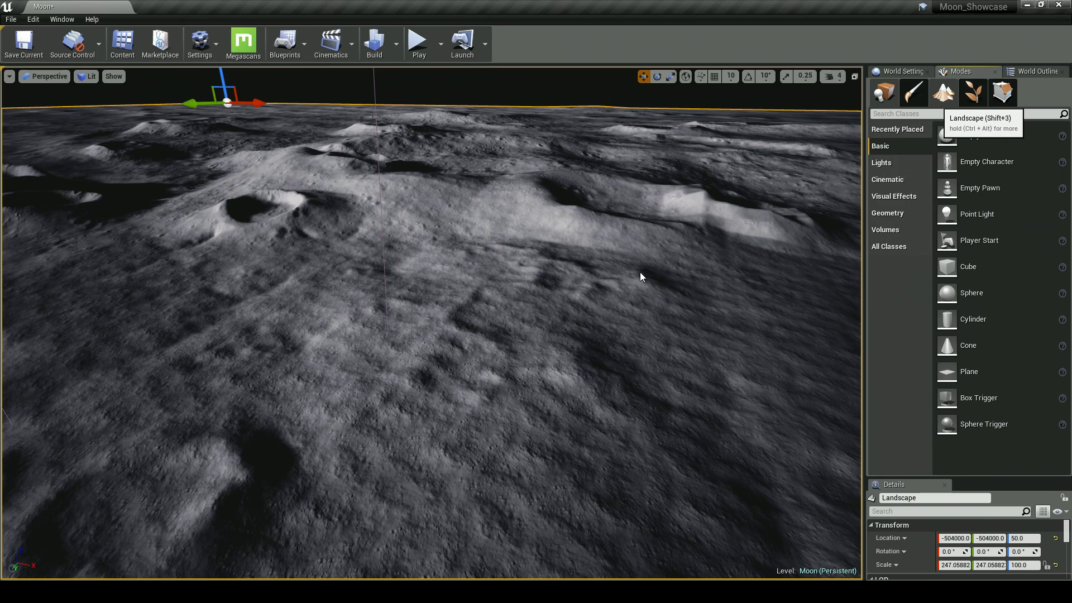
Return to Landscape sculpting and set the tool strength to 3
key("shift+3")
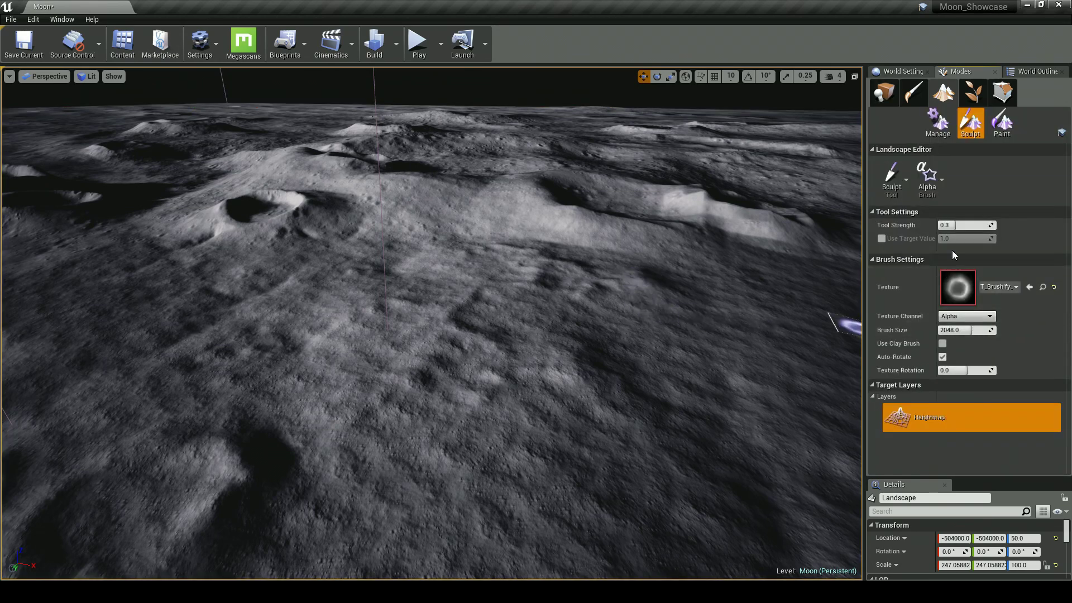
left_click(967, 226)
type("3")
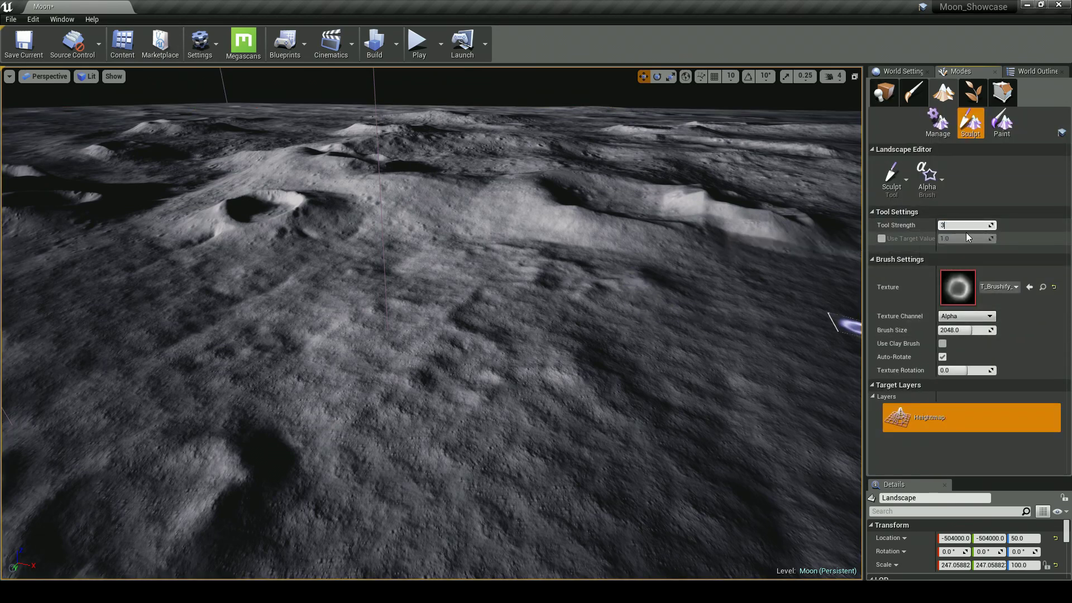
key("Return")
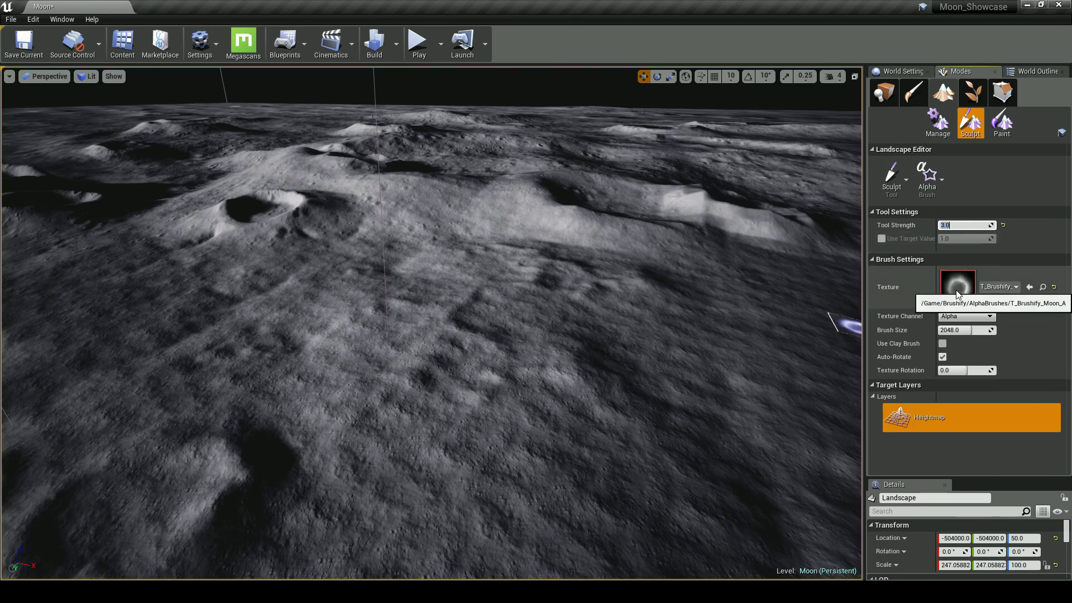
left_click(942, 358)
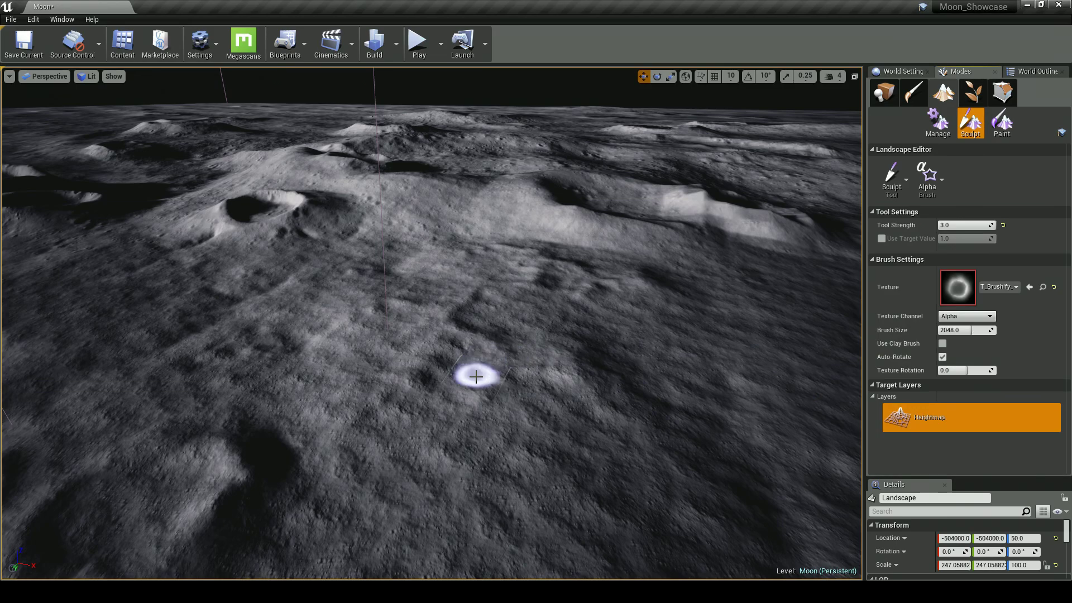
Turn off the brush's auto-rotation and set its texture rotation to about 39
right_click_drag(445, 392, 395, 416)
key("w")
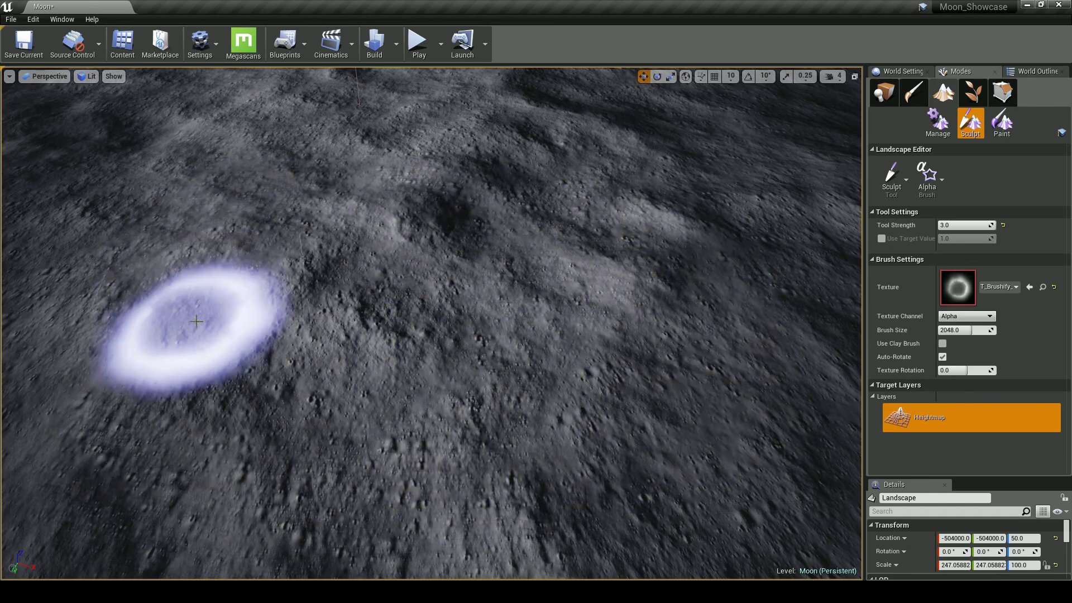
left_click(943, 357)
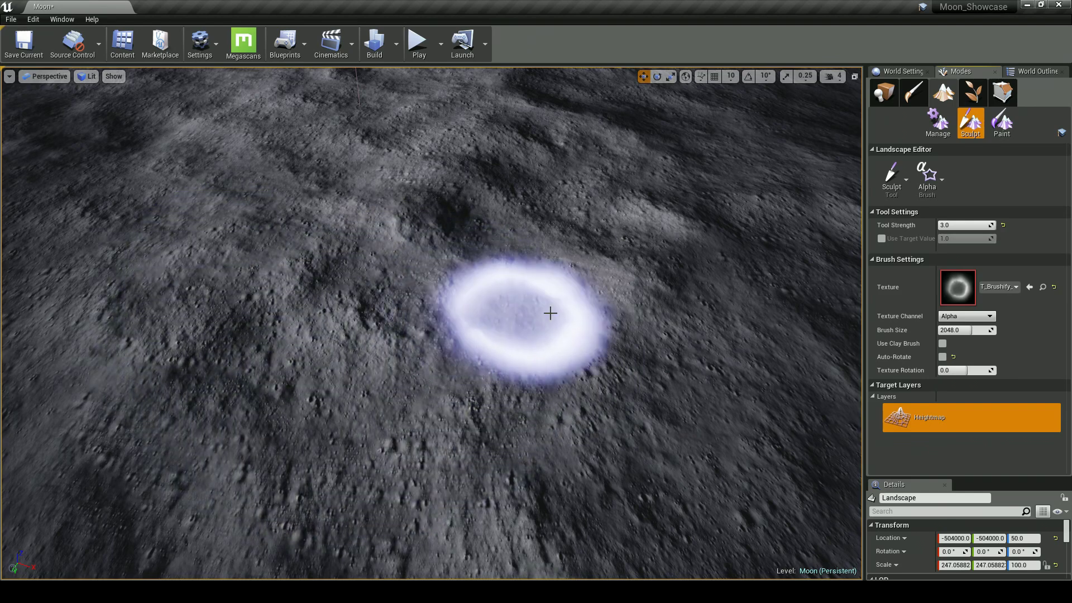
mouse_move(957, 373)
left_mouse_down()
mouse_move(980, 372)
mouse_move(931, 372)
mouse_move(977, 371)
left_mouse_up()
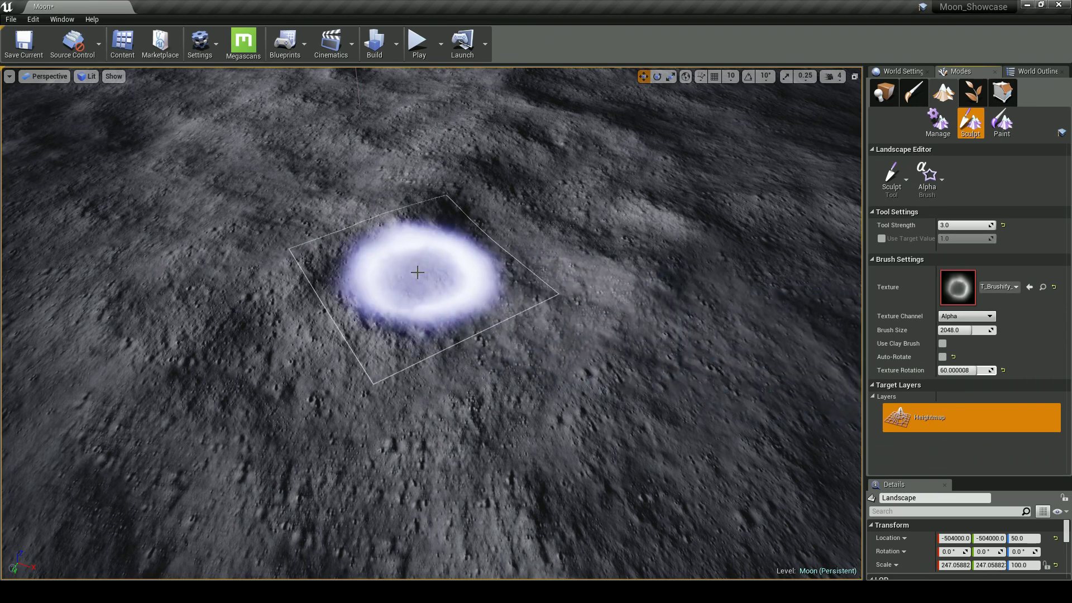
key("ctrl+z")
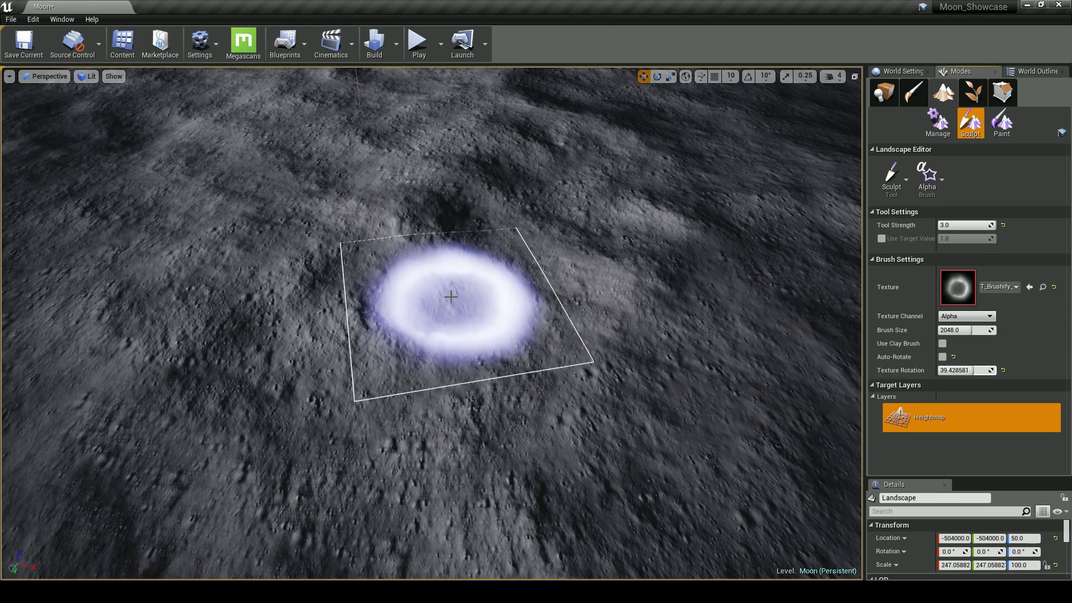
Try brush sizes of 8192, 1 and 99999 on the landscape
left_click_drag(959, 332, 997, 333)
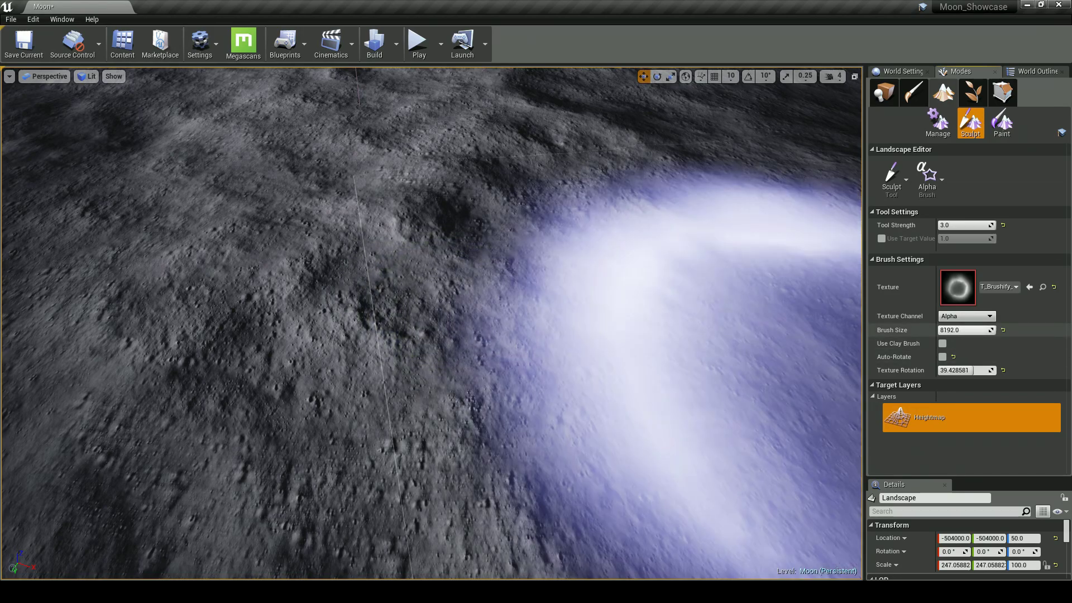
key("s")
mouse_move(567, 299)
right_mouse_down()
mouse_move(493, 299)
mouse_move(447, 280)
right_mouse_up()
key("s")
left_click_drag(959, 328, 939, 328)
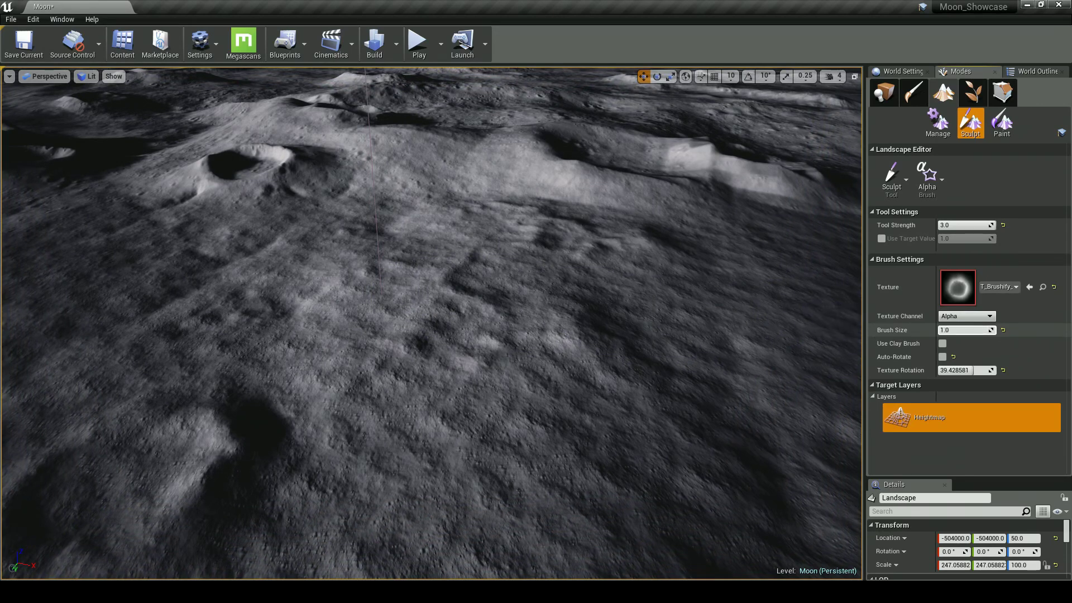
left_click_drag(986, 330, 996, 330)
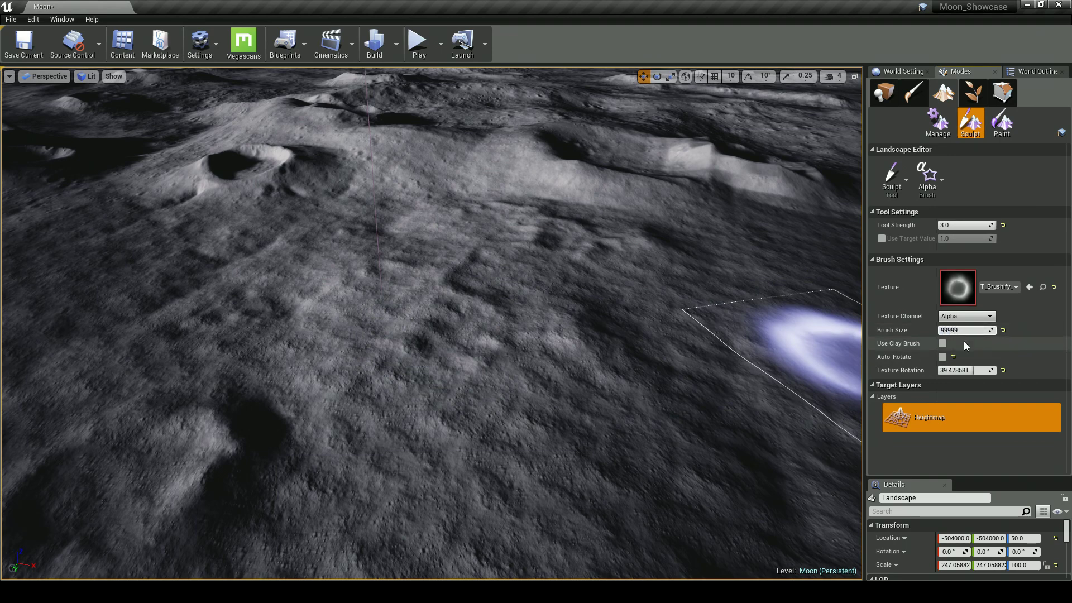
key("Return")
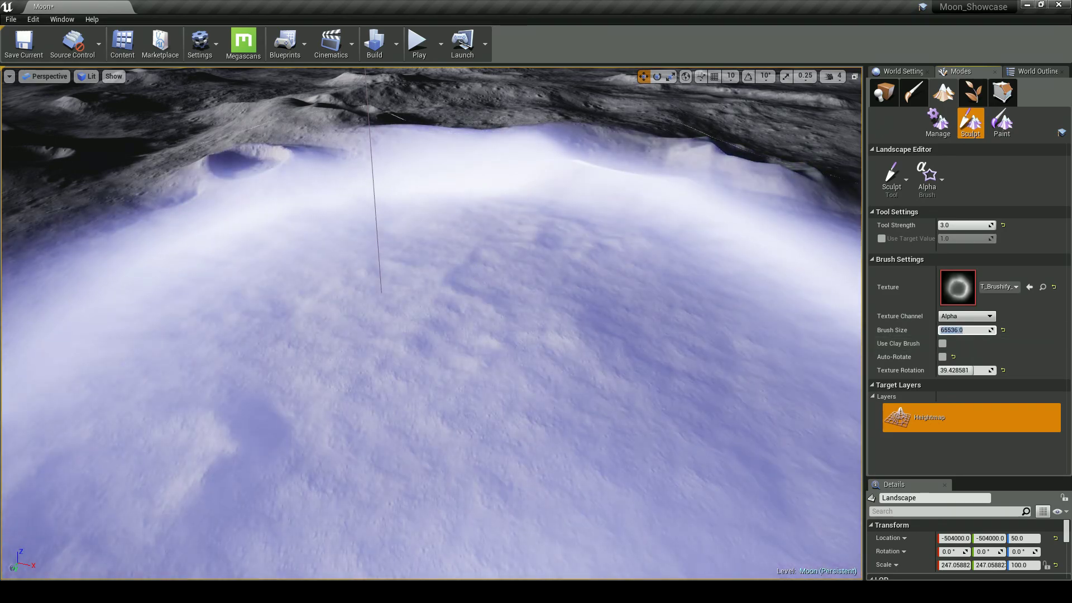
Set the brush size to 20000 from a higher view of the landscape
key("s")
right_click_drag(476, 273, 476, 257)
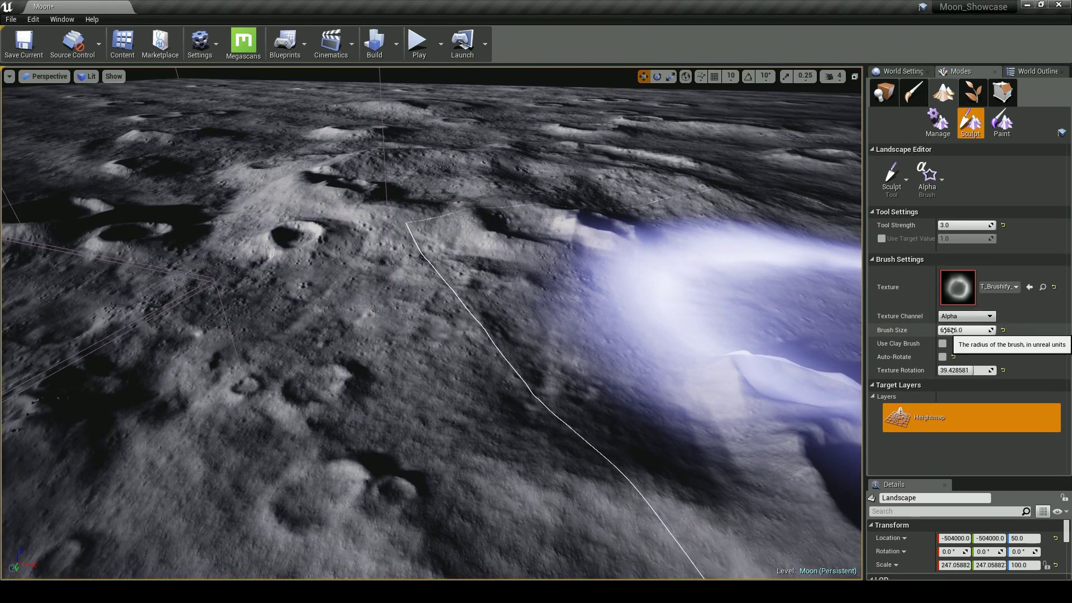
type("20000")
key("Return")
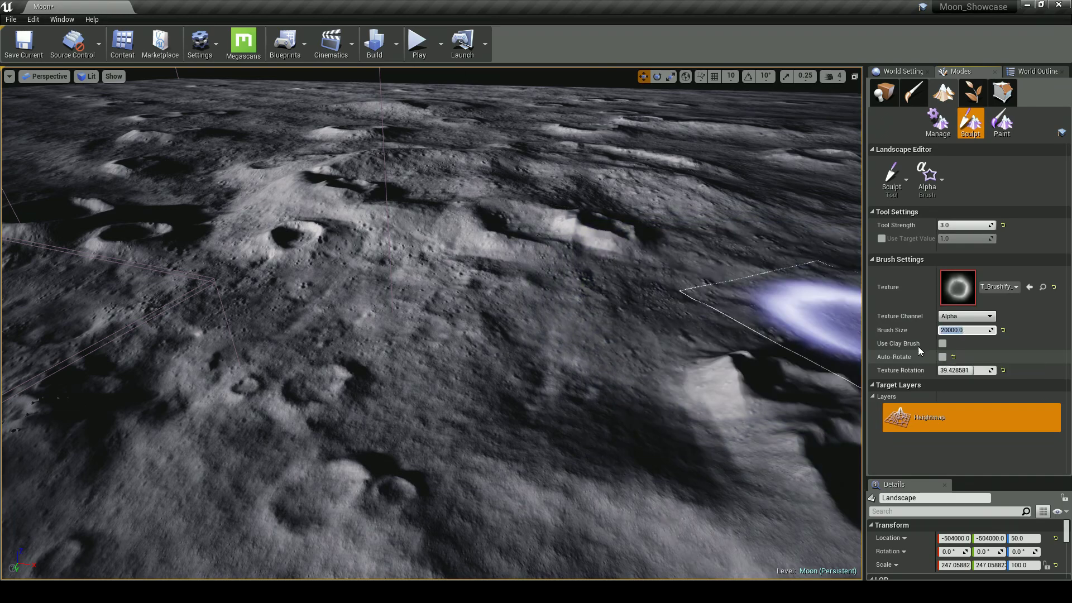
Try stamping a crater on the open terrain at tool strength 5, and undo it
key("w")
mouse_move(461, 319)
right_mouse_down()
mouse_move(473, 318)
mouse_move(412, 306)
right_mouse_up()
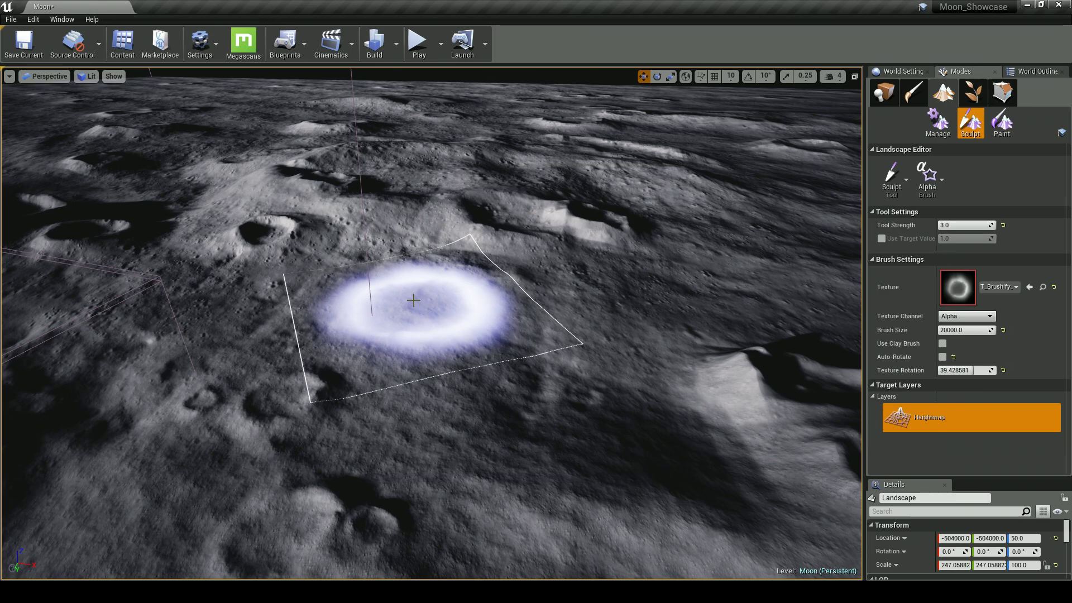
left_click(961, 225)
type("5")
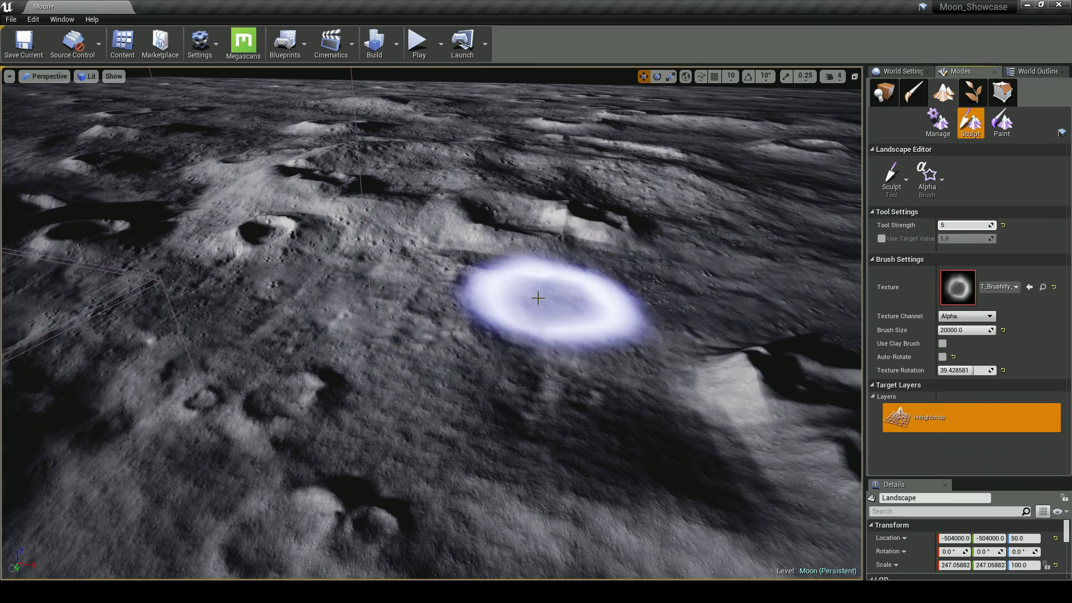
key("w")
mouse_move(432, 323)
right_mouse_down()
mouse_move(412, 340)
mouse_move(438, 310)
mouse_move(334, 305)
mouse_move(385, 329)
mouse_move(357, 305)
right_mouse_up()
key("d")
key("s")
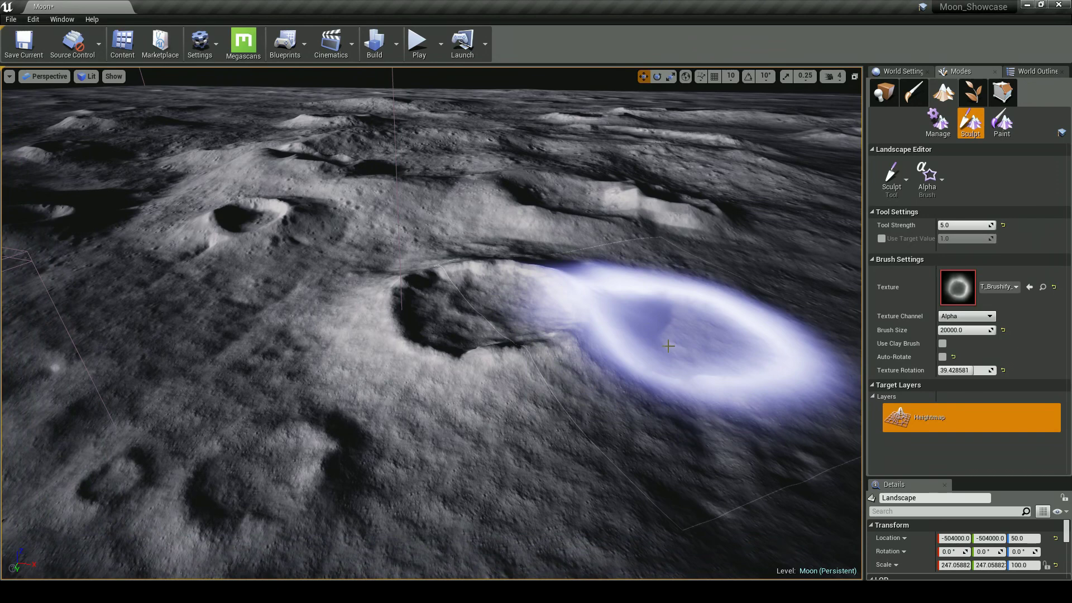
key("ctrl+z")
Set the tool strength to 4, enable the clay brush, and stamp a large crater on the open terrain
left_click(956, 226)
type("4")
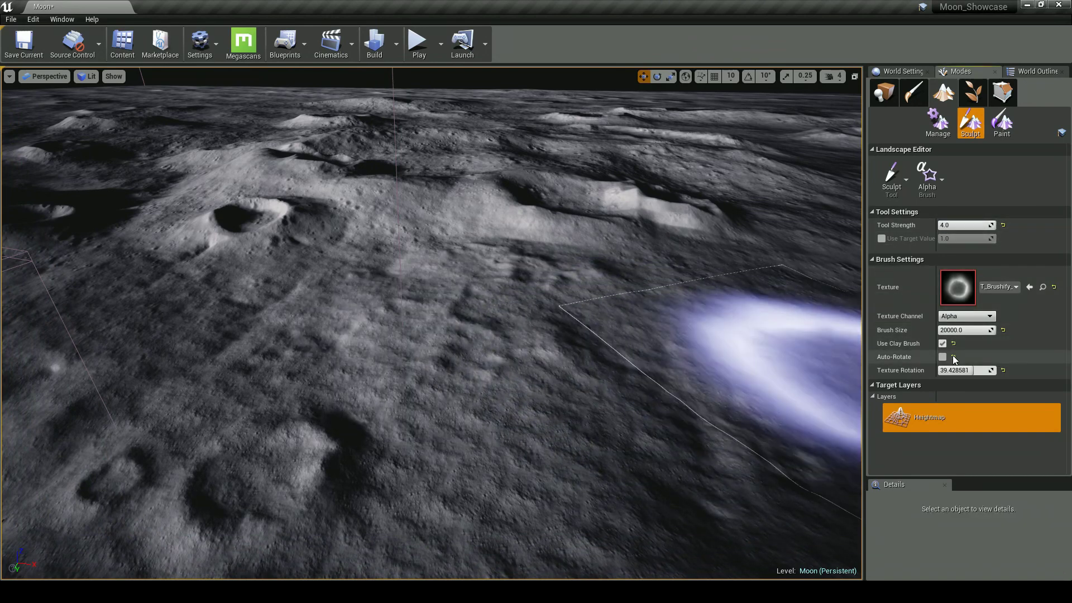
left_click(453, 306)
Fly down to the new crater's rim and briefly play the level with the character there
mouse_move(665, 385)
right_mouse_down()
mouse_move(793, 379)
mouse_move(1039, 345)
mouse_move(571, 287)
mouse_move(447, 88)
right_mouse_up()
key("a")
key("w")
key("d")
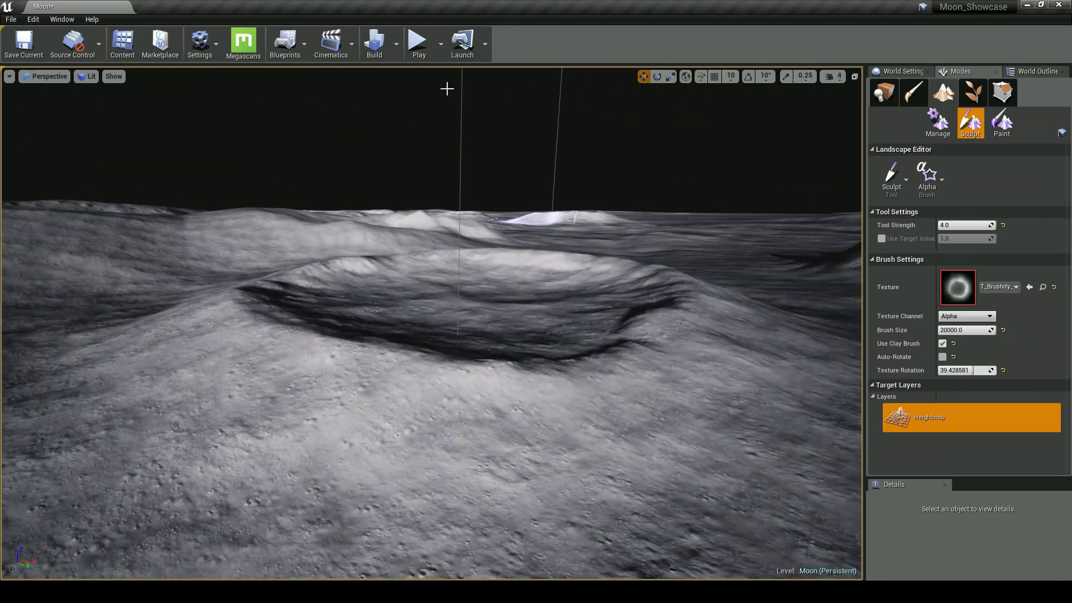
left_click(492, 257)
key("w")
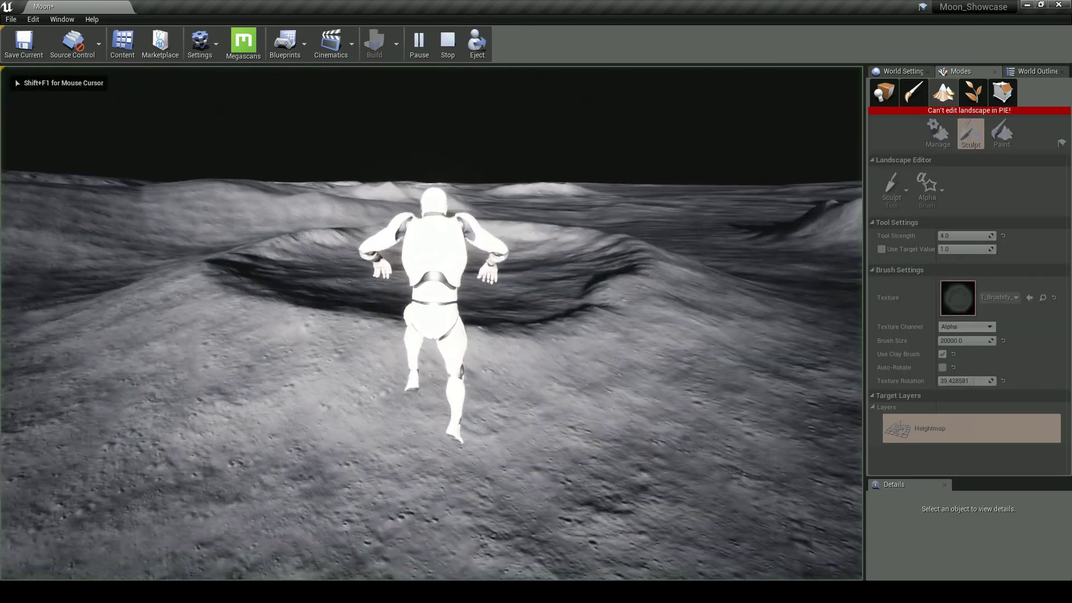
key("Escape")
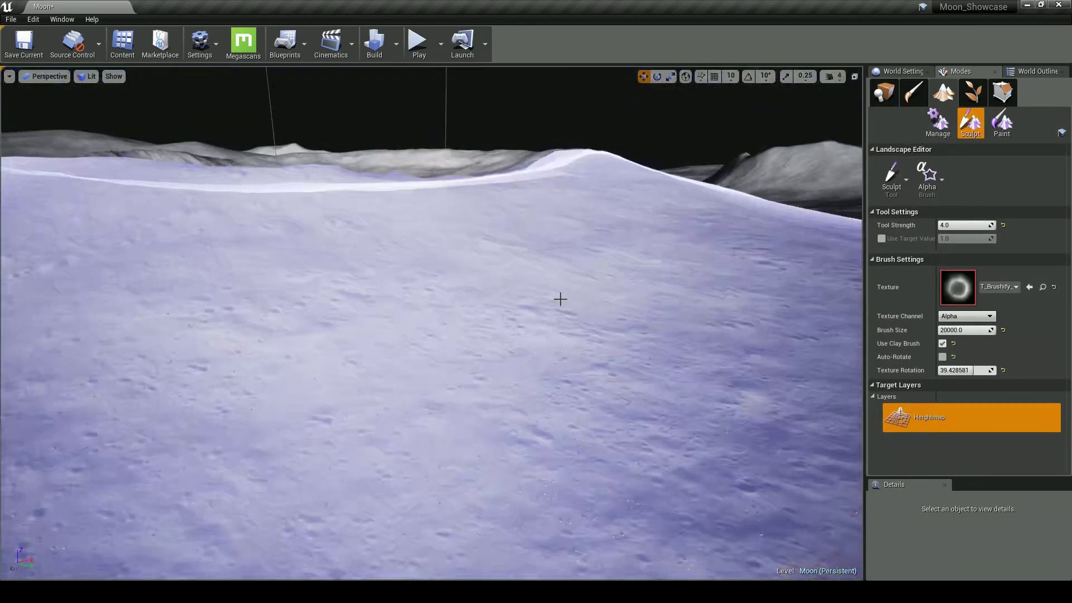
Move down near the sculpted crater's slope, play the level, and run and jump the character across the terrain
key("w")
right_click_drag(561, 300, 562, 324)
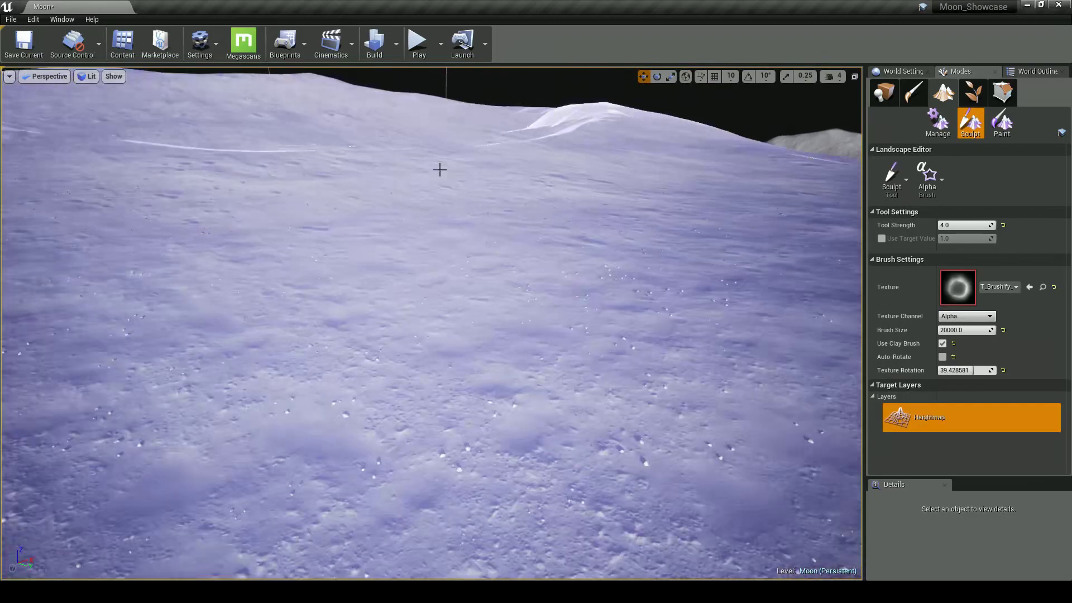
key("alt+p")
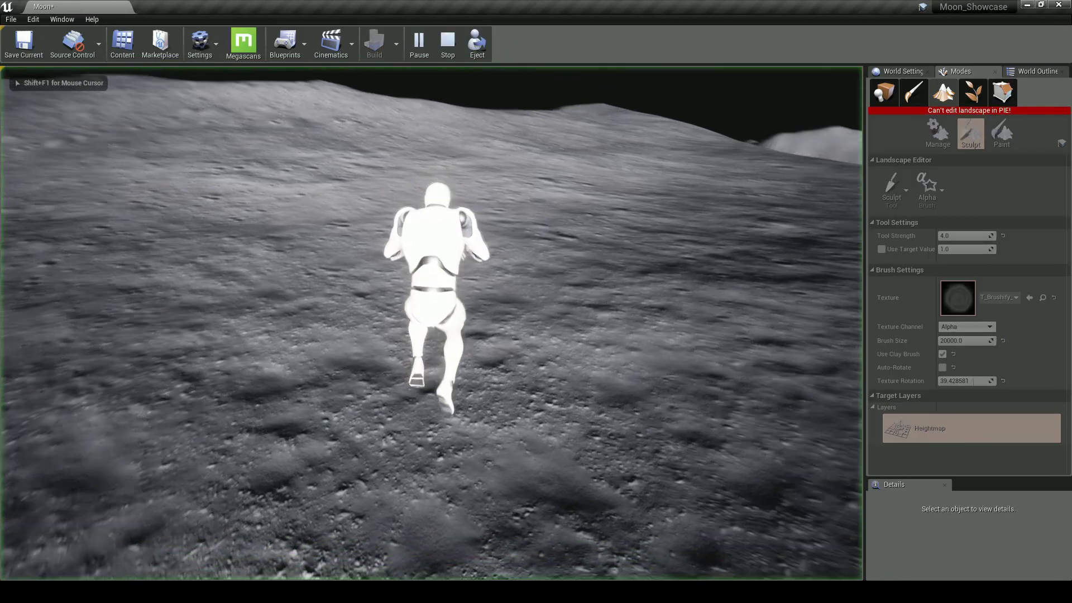
key("w")
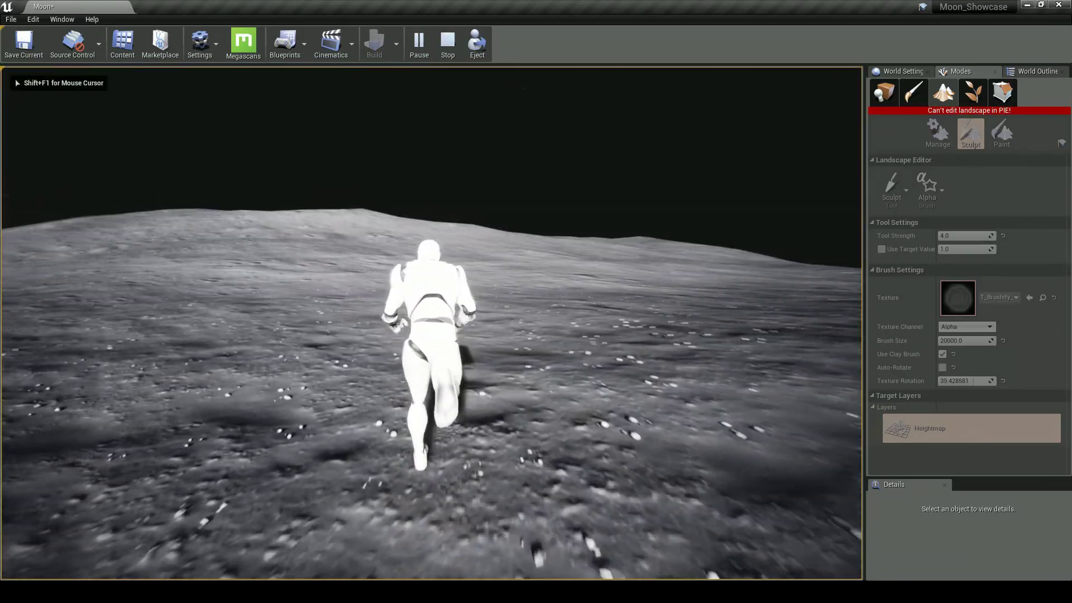
key("d")
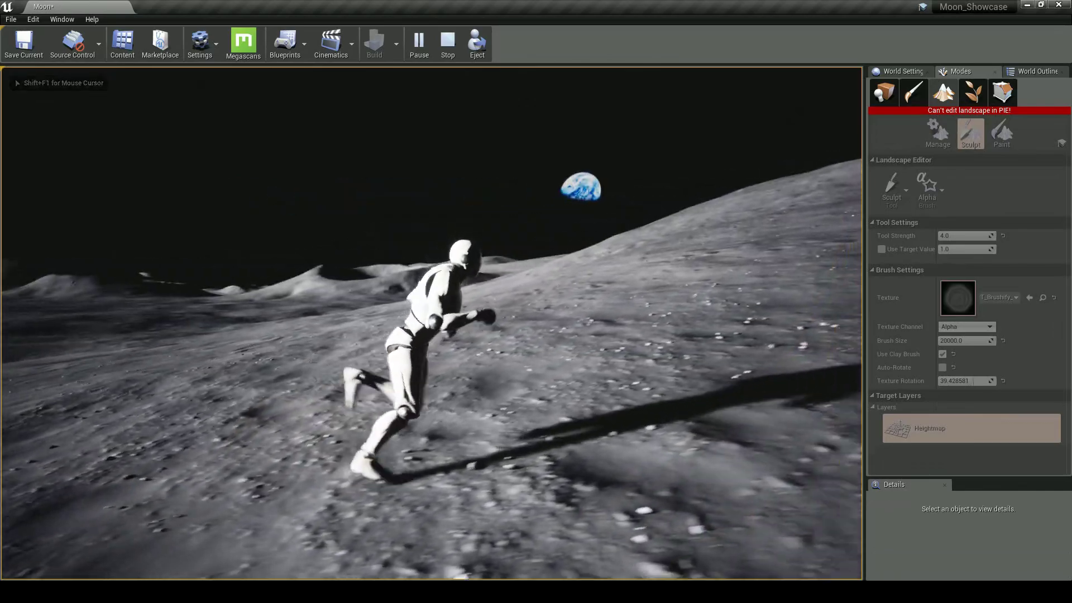
key("w")
key("w")
key("a")
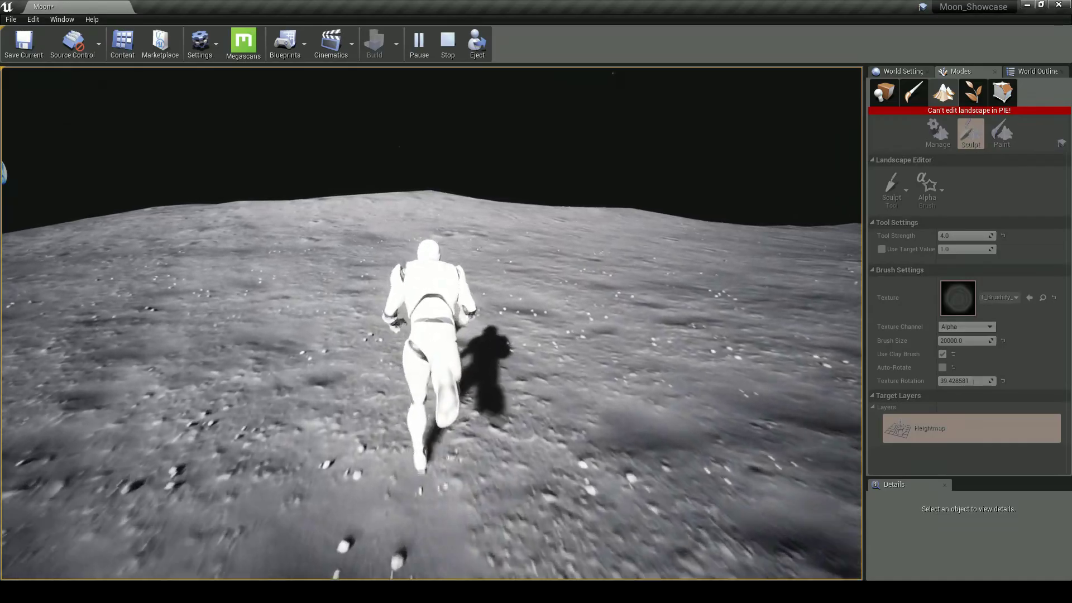
key("d")
key("space")
key("w")
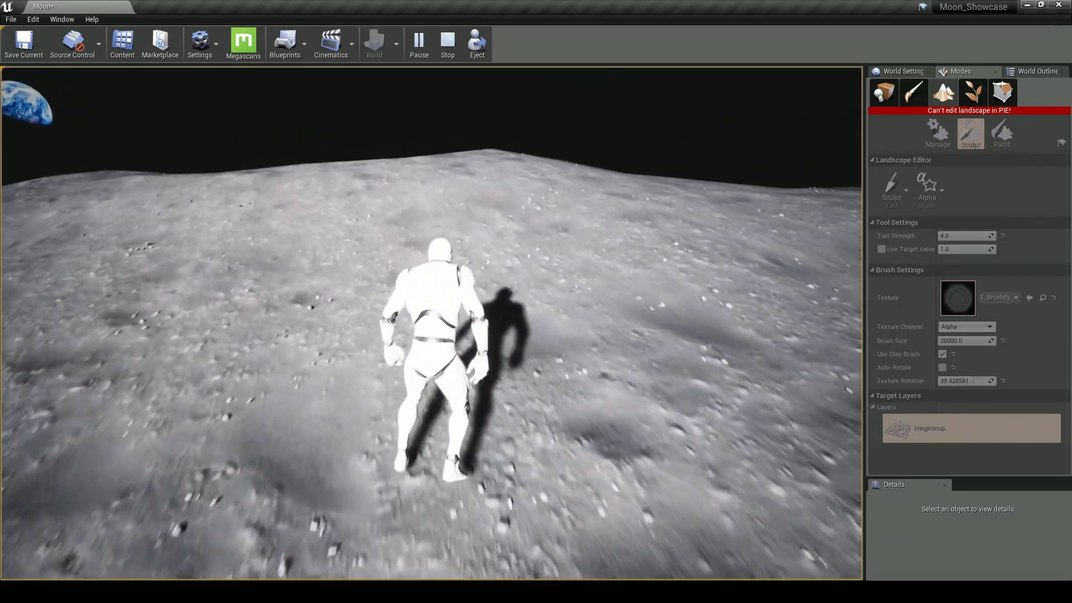
Run the character across the crater slope in the play session and end it
key("w")
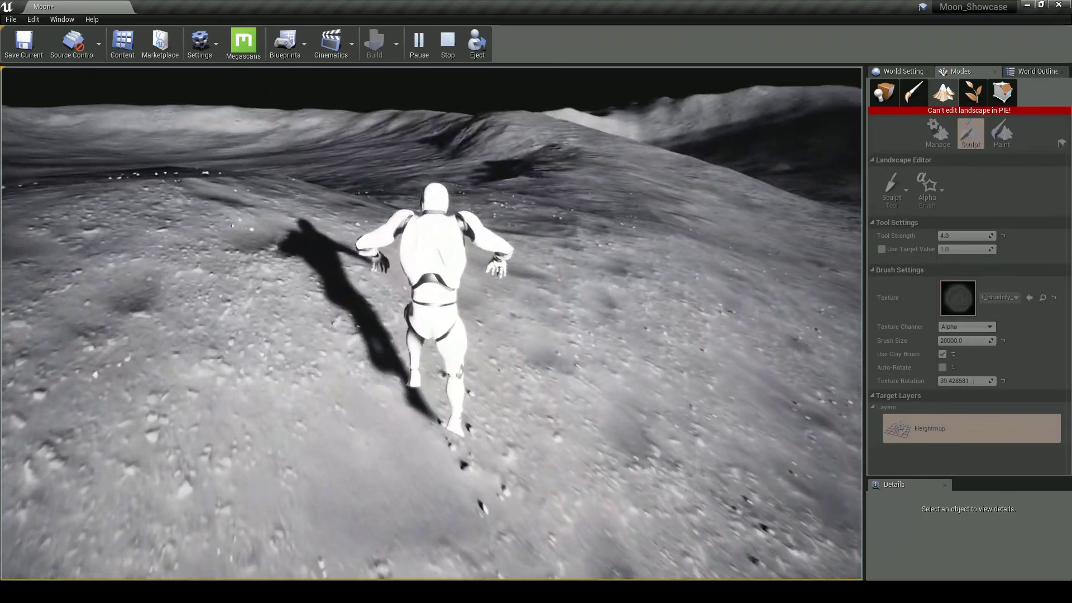
key("w")
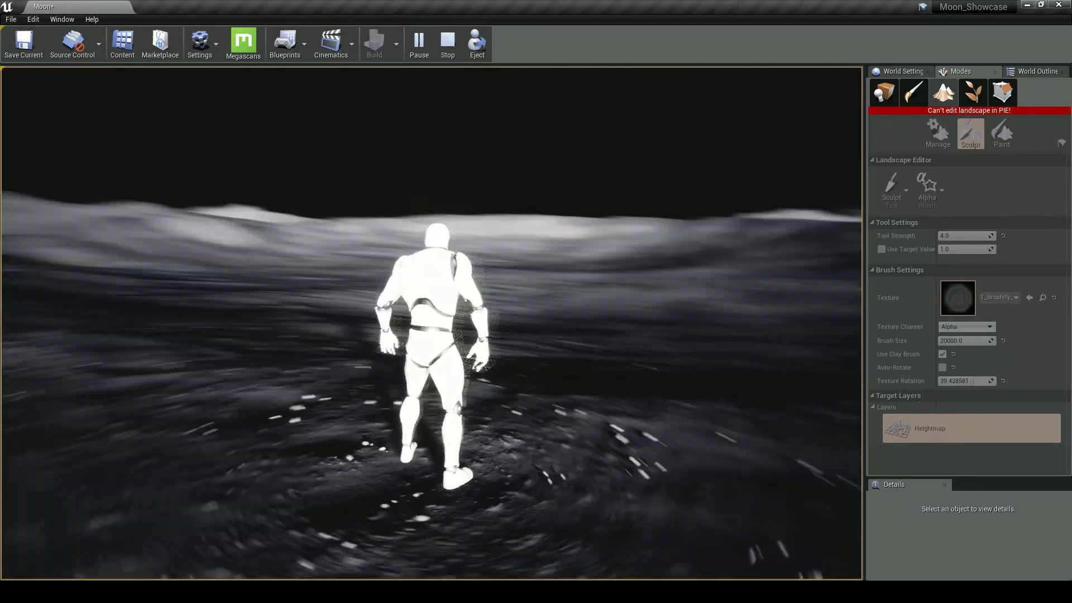
key("Escape")
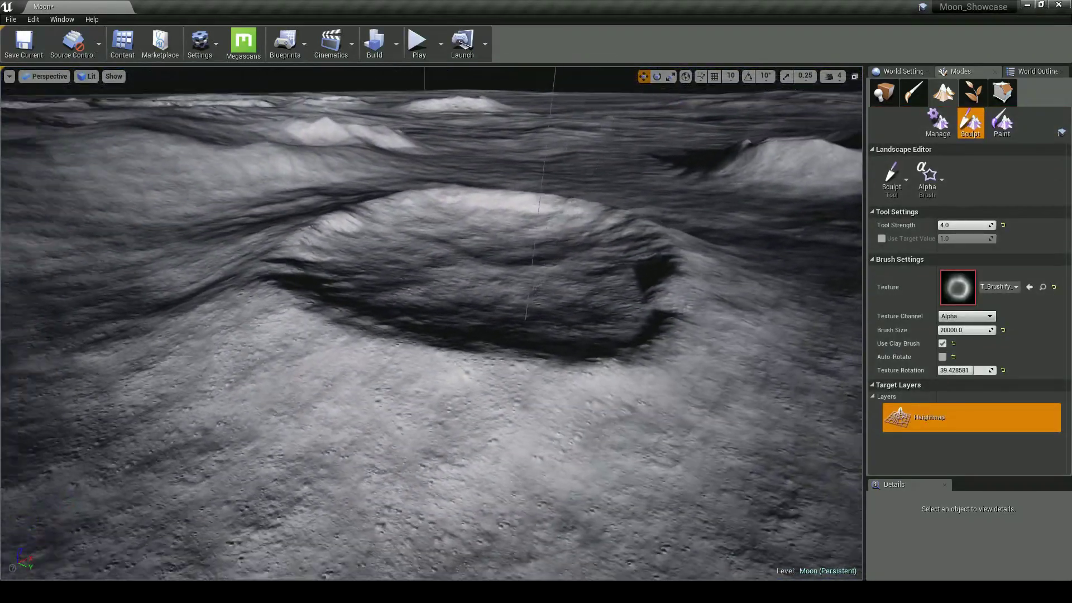
Set the brush size to 5000, try stamping a small crater beside the large crater's rim, and undo it
key("s")
right_click_drag(568, 235, 525, 238)
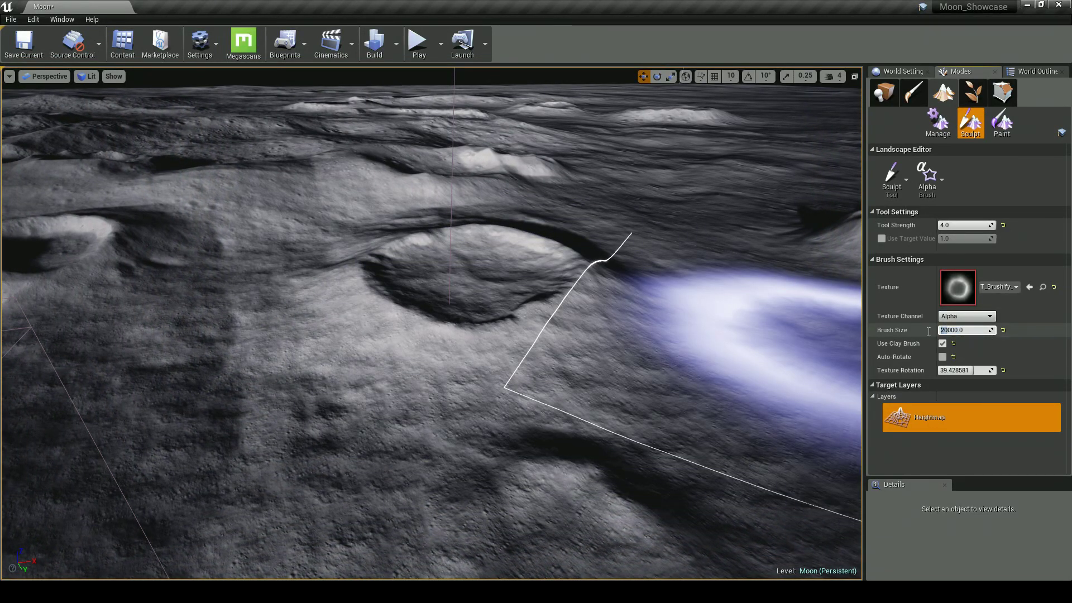
left_click(960, 330)
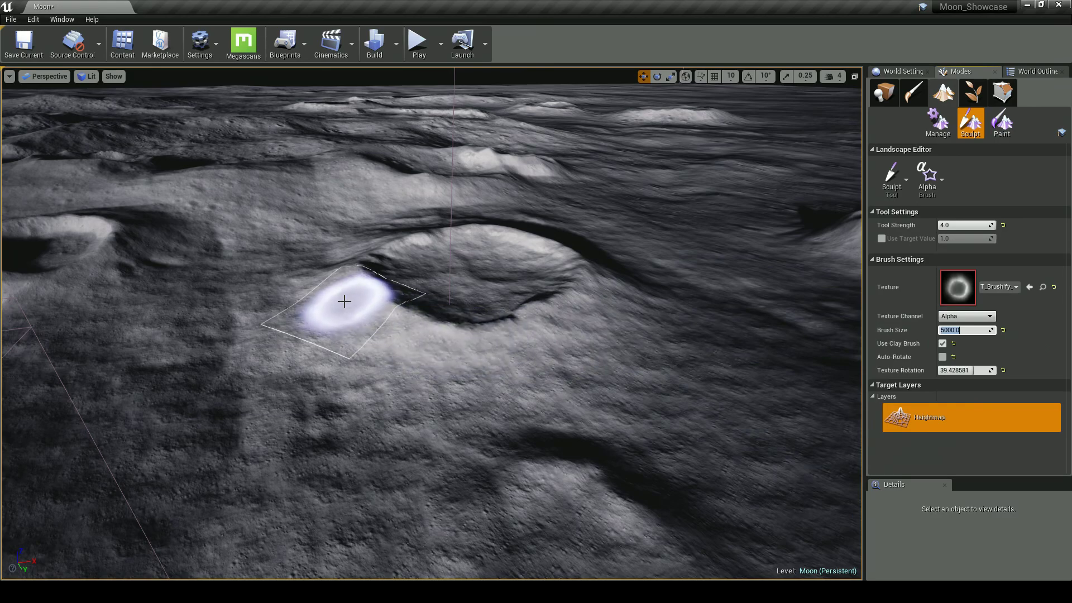
key("w")
mouse_move(616, 338)
right_mouse_down()
mouse_move(631, 339)
mouse_move(693, 413)
mouse_move(793, 405)
right_mouse_up()
right_click_drag(554, 357, 537, 359)
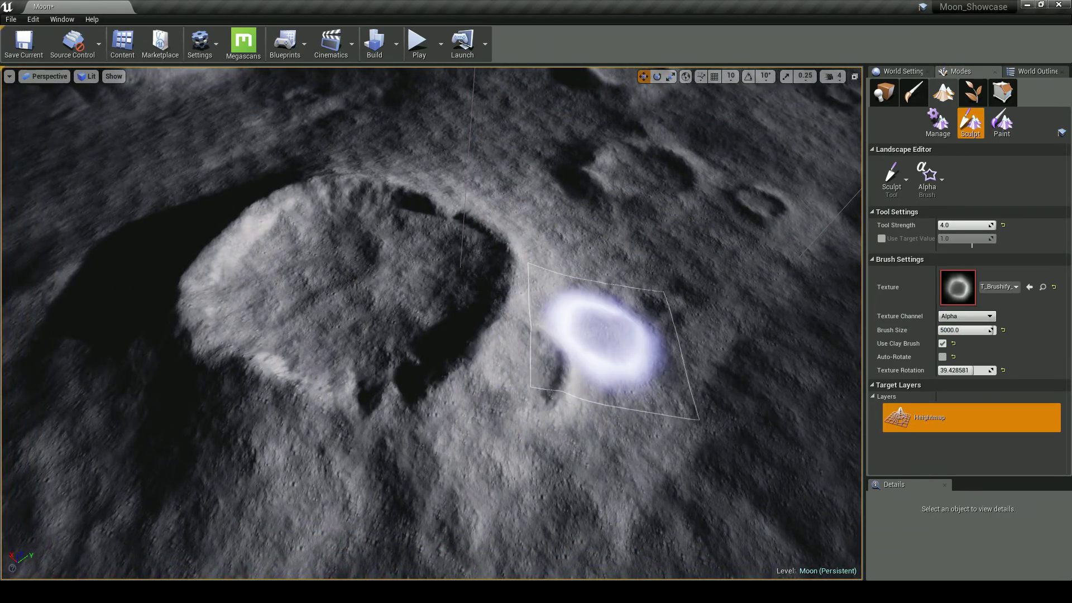
key("ctrl+z")
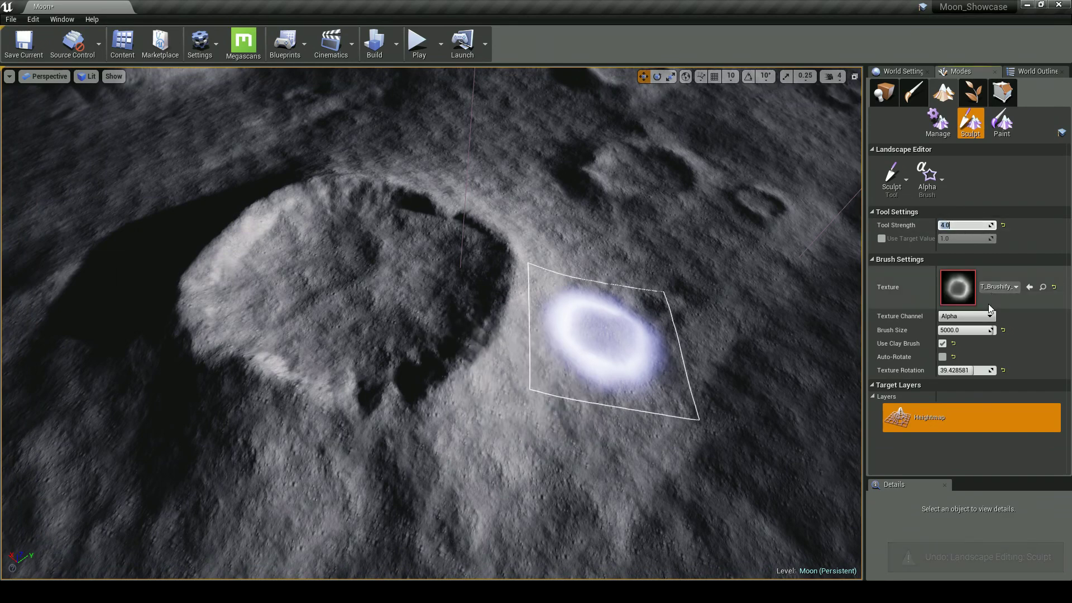
Set the brush's texture channel to Blue and the tool strength to 5
left_click(970, 318)
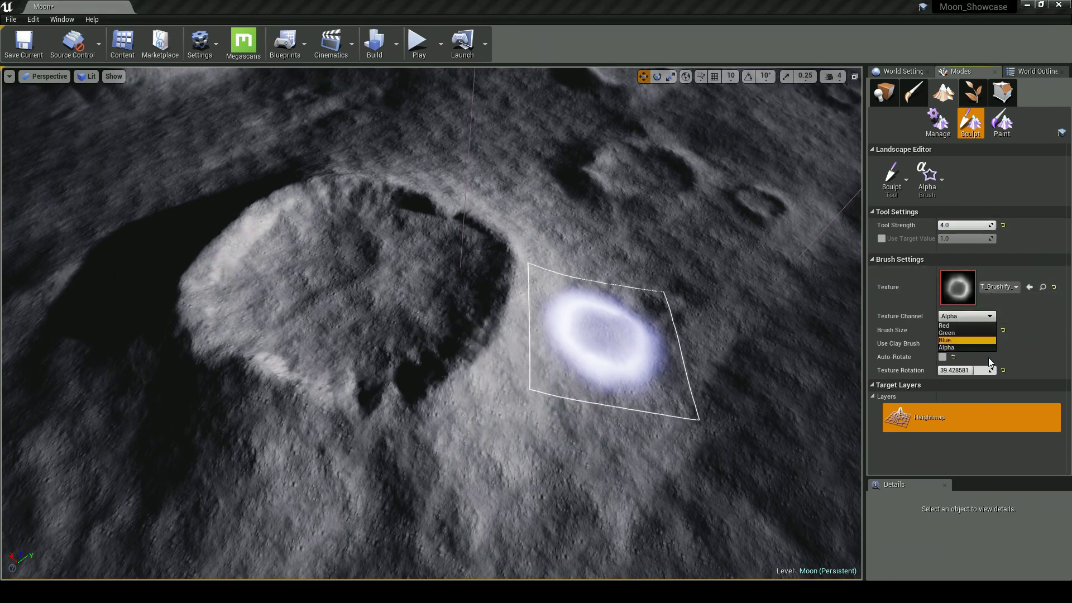
key("Return")
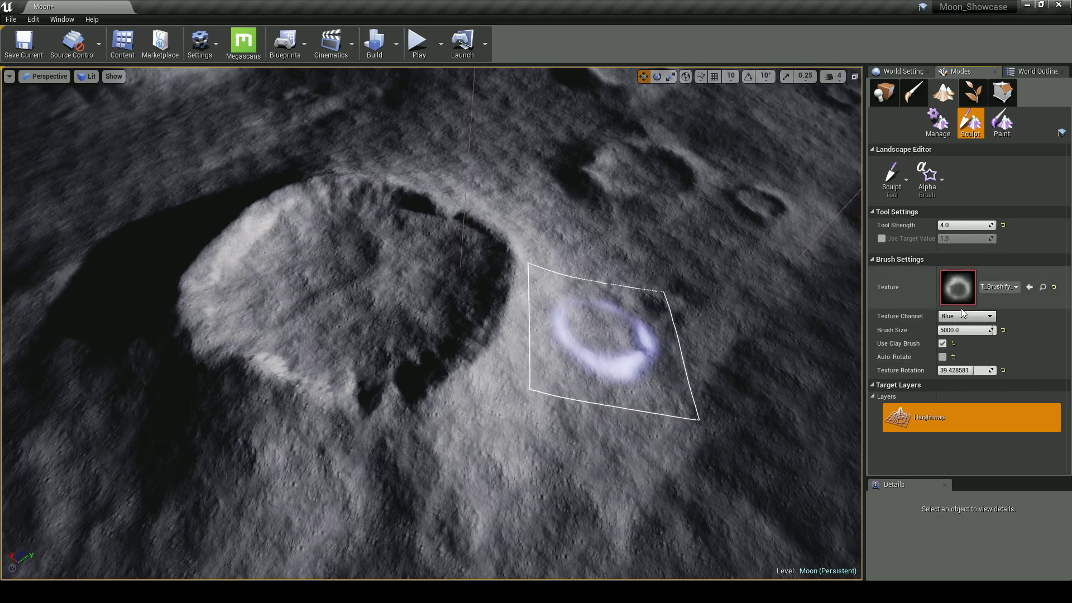
left_click(962, 226)
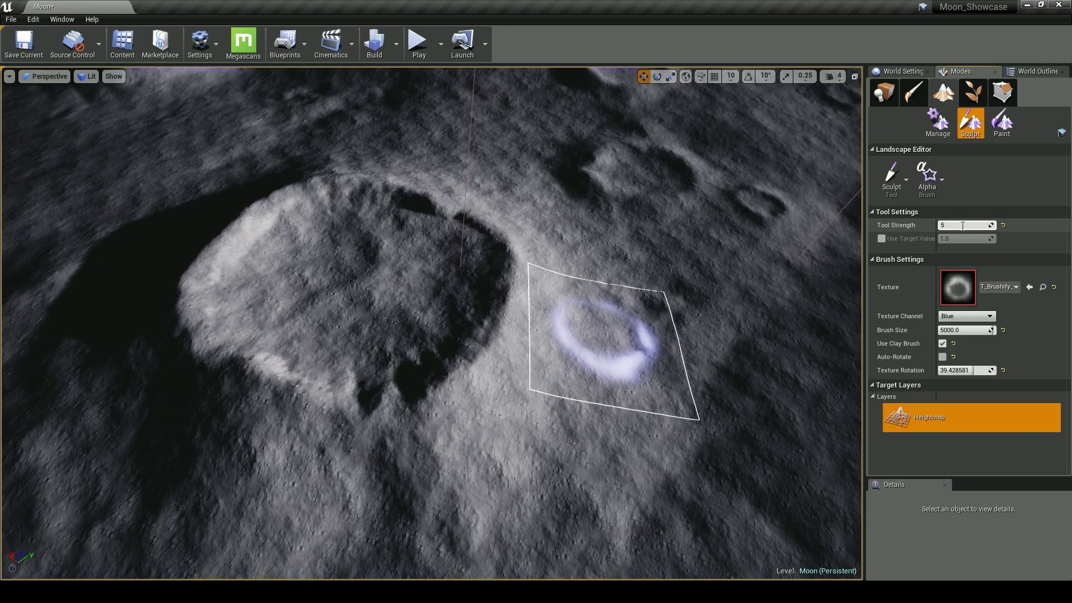
type("5")
key("Return")
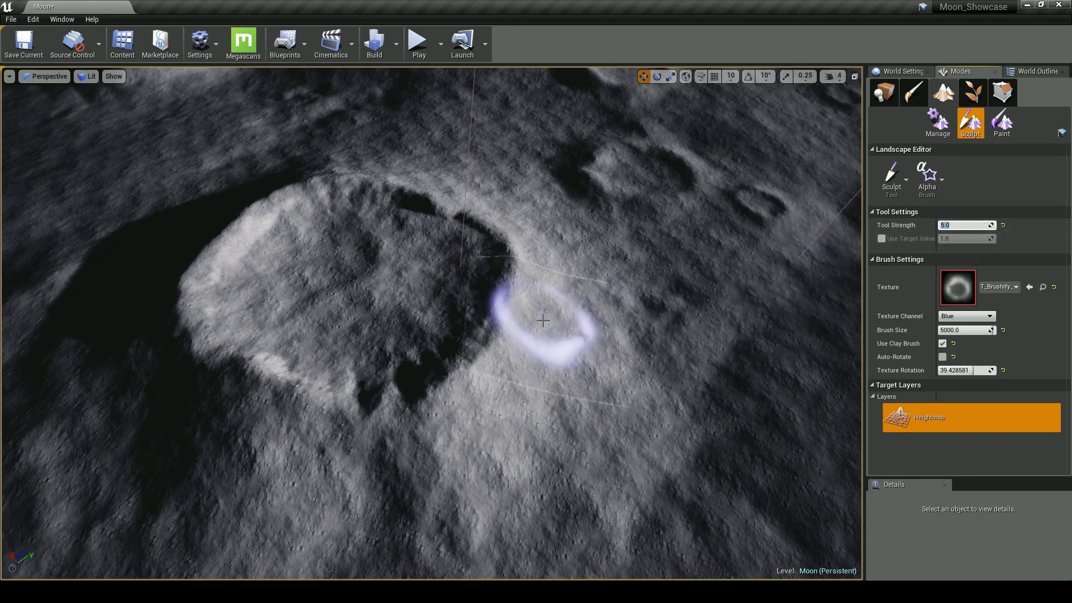
Try stamping small craters on the large crater's rim at tool strengths 5 and 7, undoing each stamp
left_click(531, 360)
mouse_move(711, 288)
right_mouse_down()
mouse_move(690, 285)
mouse_move(681, 313)
mouse_move(720, 307)
right_mouse_up()
key("ctrl+z")
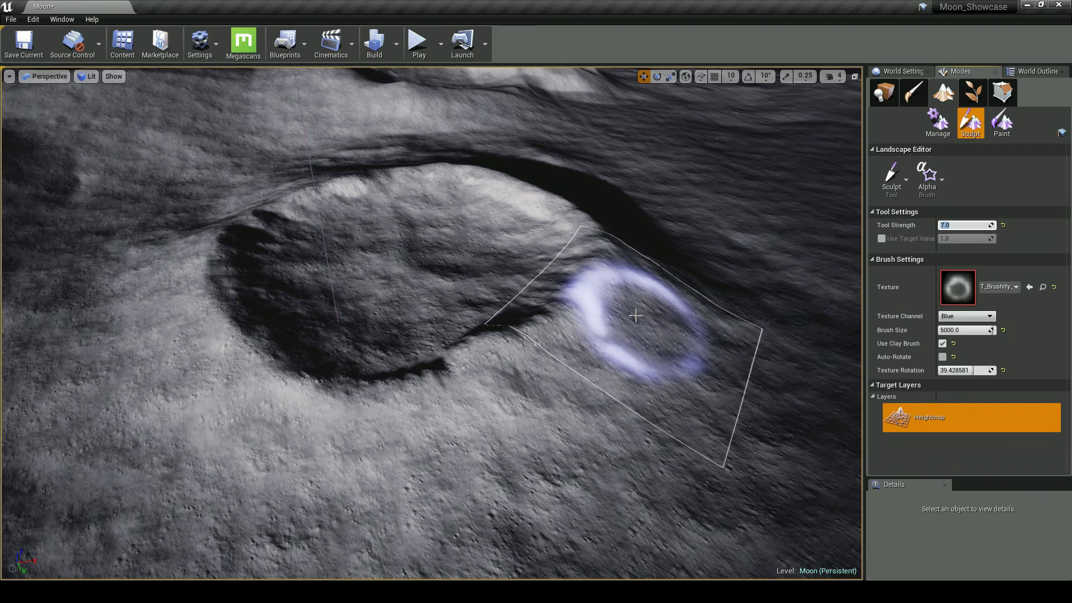
left_click(635, 316)
right_click_drag(754, 222, 782, 207)
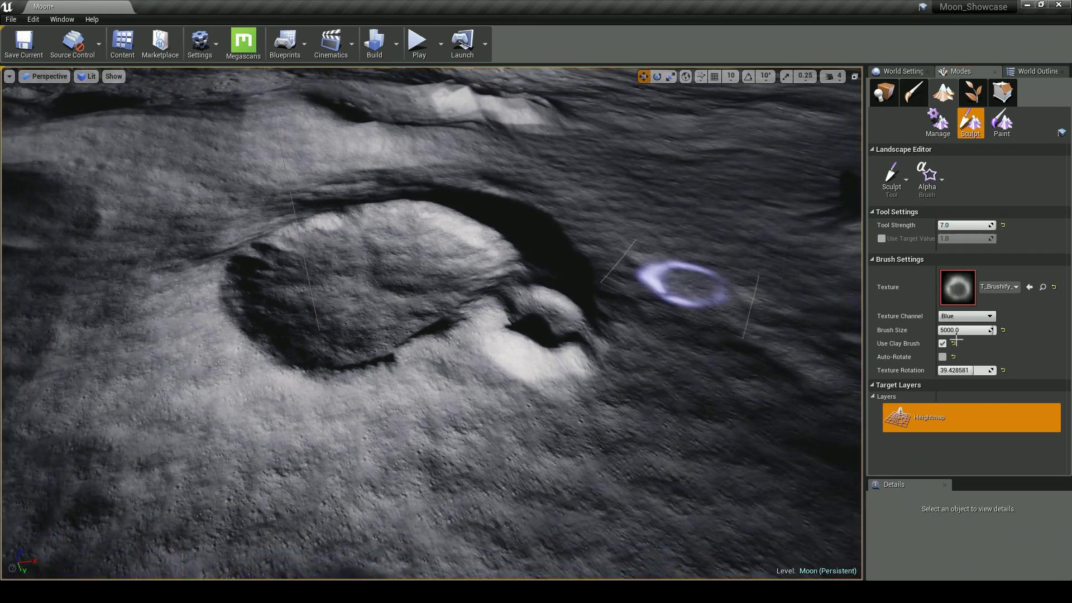
key("ctrl+z")
Rotate the brush texture to about -108, set the tool strength to 6, and stamp small craters inside and on the rim of the large crater
left_click_drag(969, 370, 951, 370)
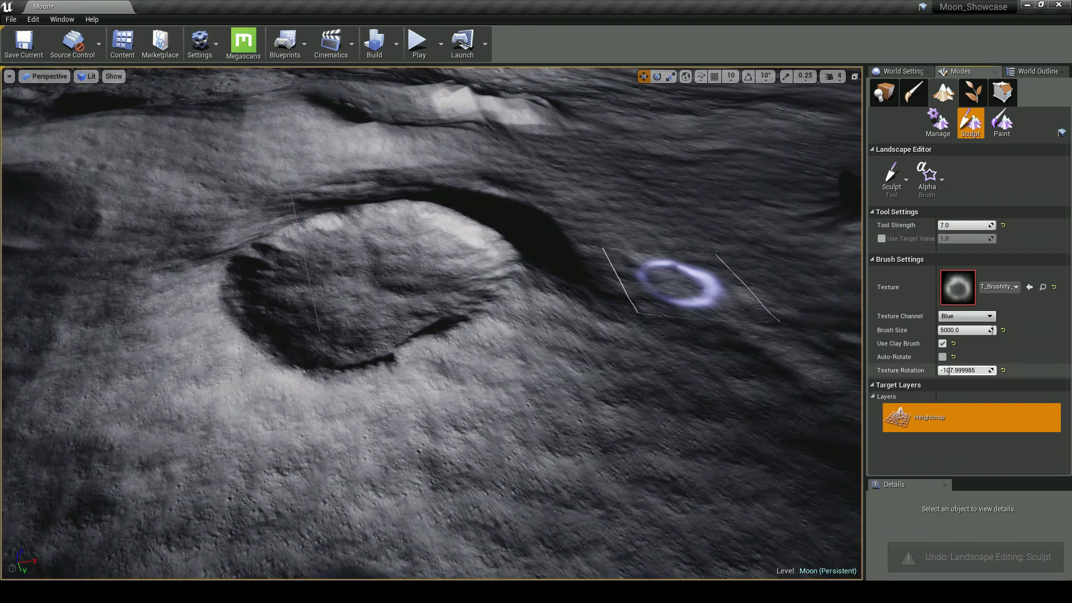
left_click(950, 225)
type("6")
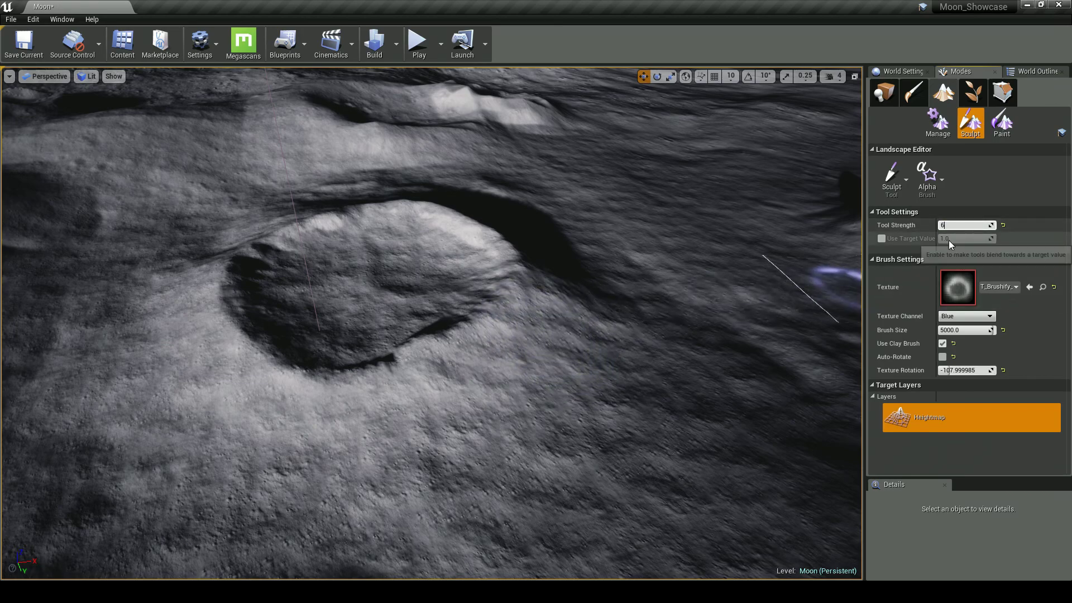
key("a")
right_click_drag(753, 345, 855, 333)
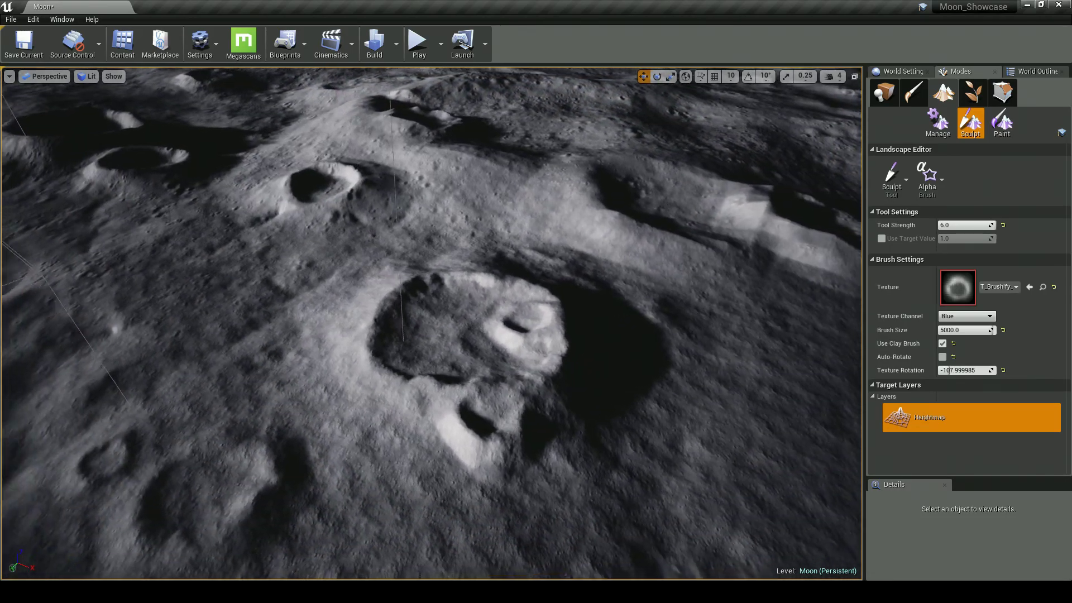
Switch to the Smooth sculpting tool and set its filter kernel radius to 1
right_click_drag(431, 324, 497, 318)
mouse_move(431, 324)
right_mouse_down()
mouse_move(497, 321)
mouse_move(553, 268)
mouse_move(502, 357)
mouse_move(441, 324)
right_mouse_up()
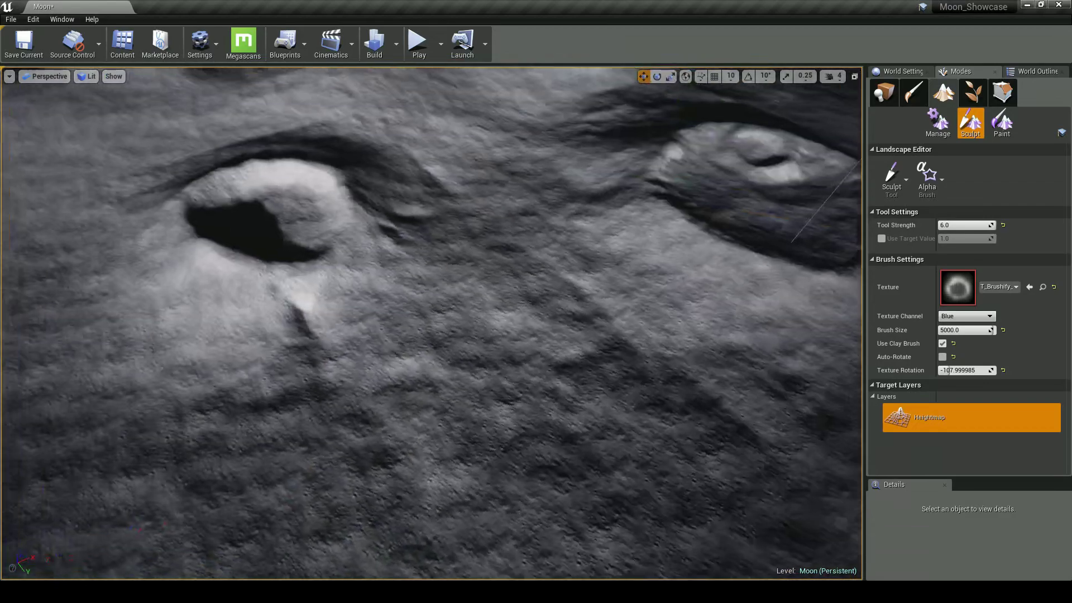
right_click_drag(514, 312, 497, 307)
mouse_move(361, 324)
right_mouse_down()
mouse_move(287, 318)
mouse_move(427, 282)
right_mouse_up()
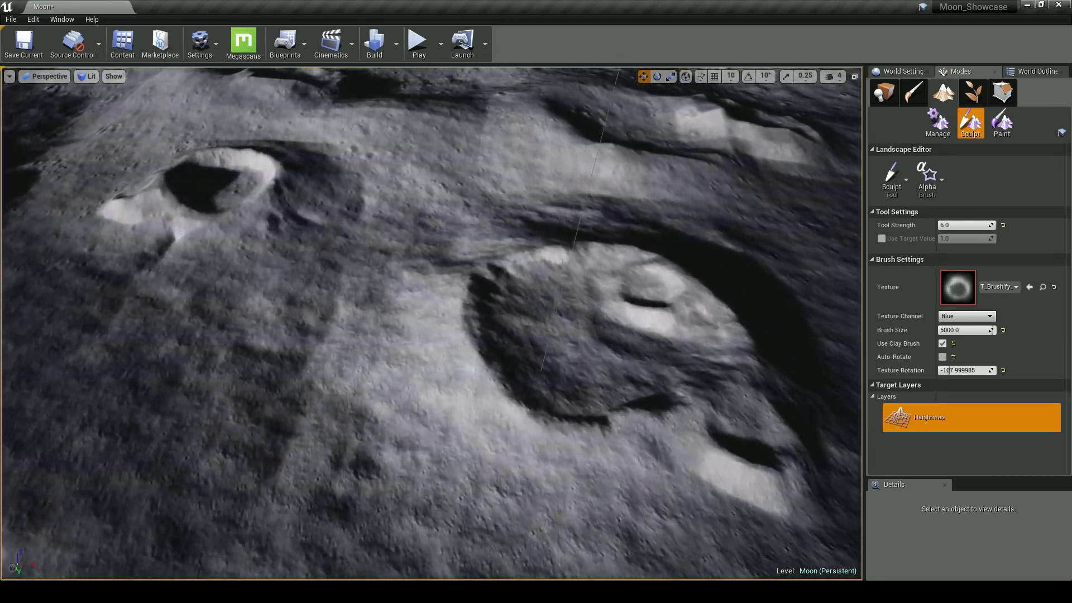
mouse_move(541, 370)
right_mouse_down()
mouse_move(609, 363)
mouse_move(600, 366)
mouse_move(559, 360)
mouse_move(671, 332)
mouse_move(531, 383)
right_mouse_up()
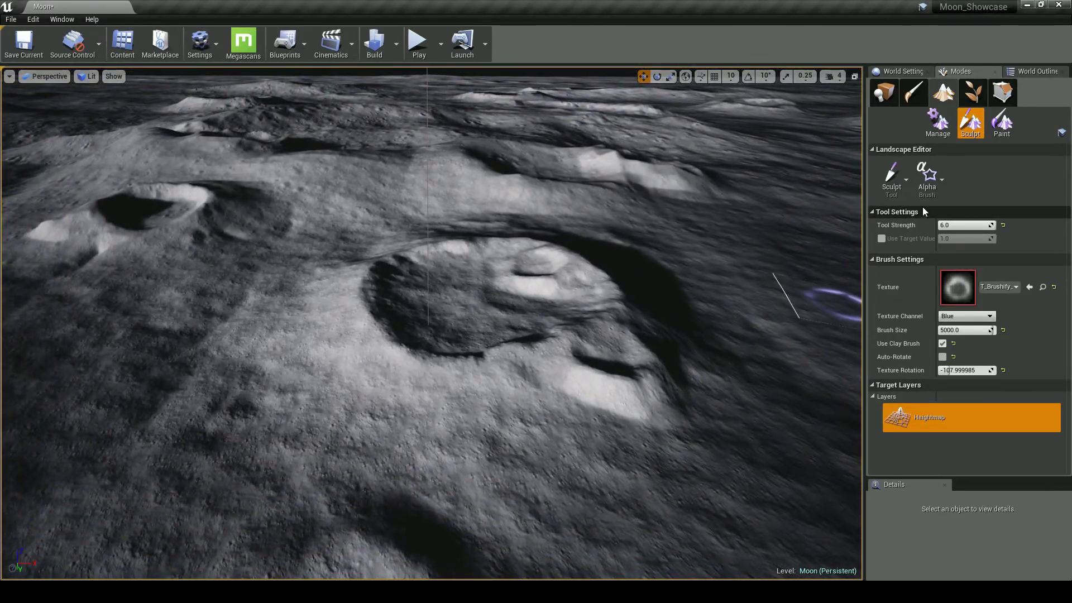
left_click(904, 196)
left_click(934, 201)
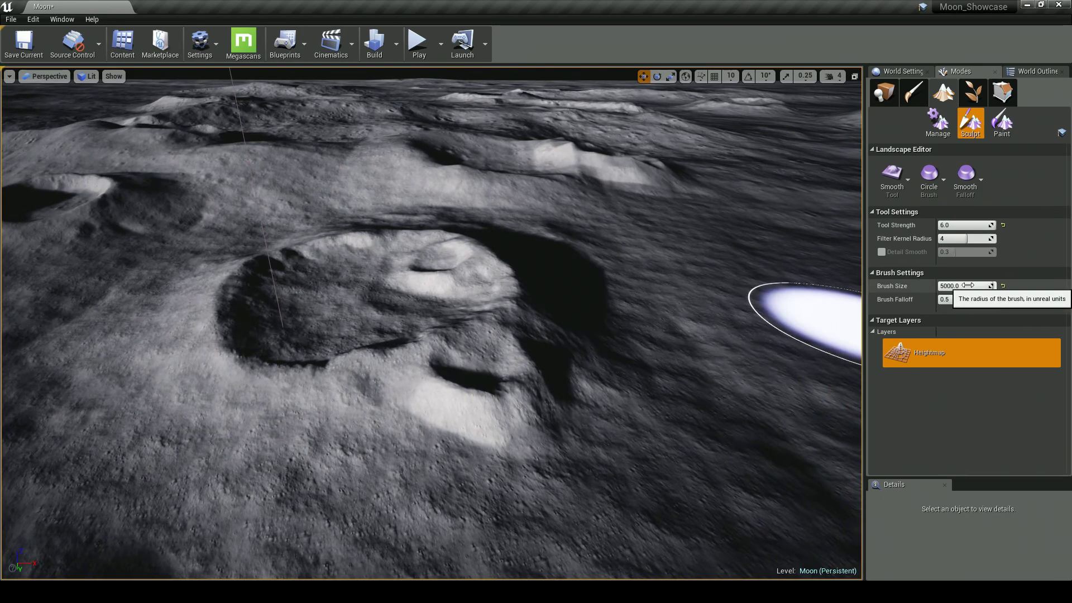
left_click_drag(960, 239, 929, 239)
Set the Smooth tool's strength to 0.2 and soften the jagged edges of the small crater on the large crater's rim
right_click_drag(578, 354, 558, 377)
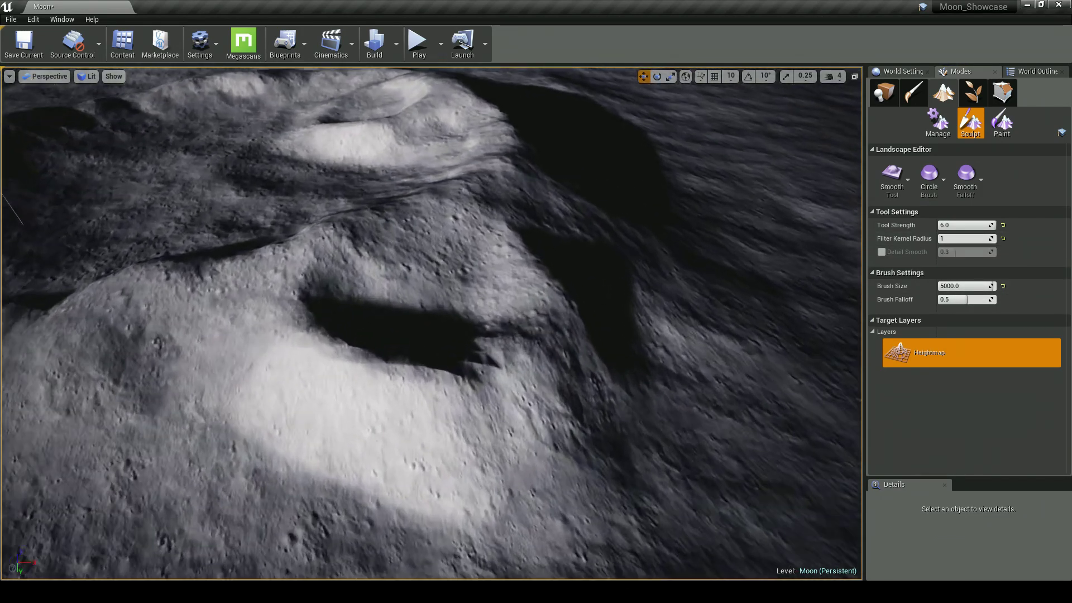
key("w")
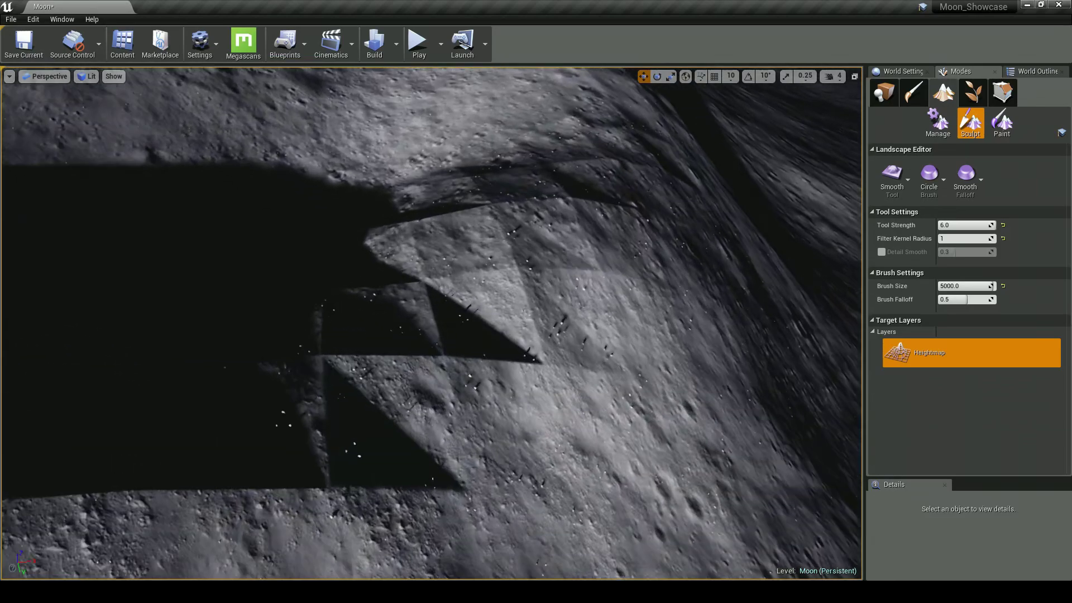
key("s")
right_click_drag(569, 311, 538, 293)
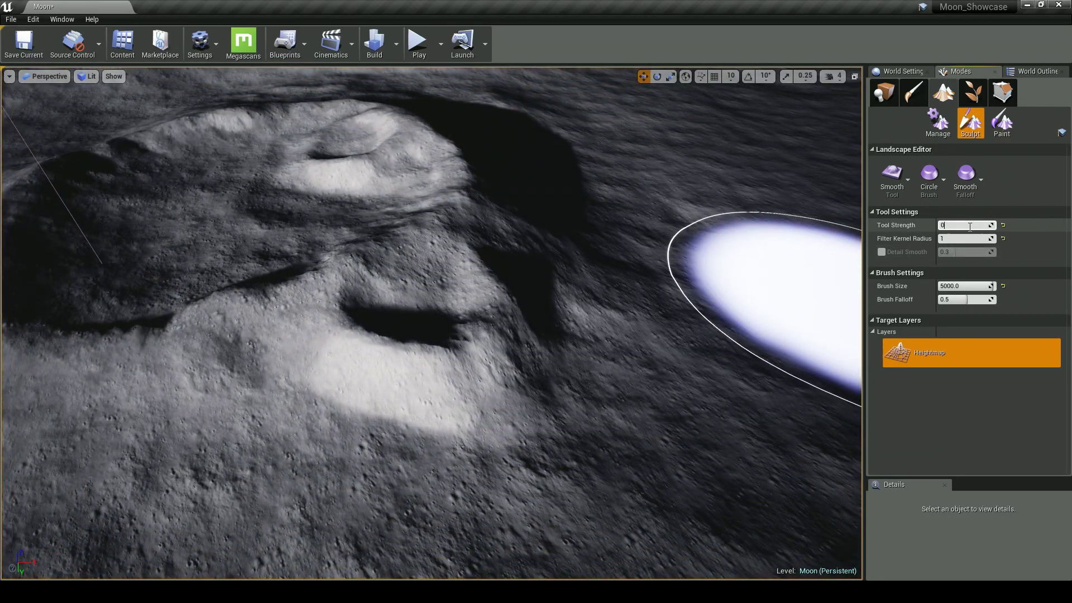
left_click(896, 177)
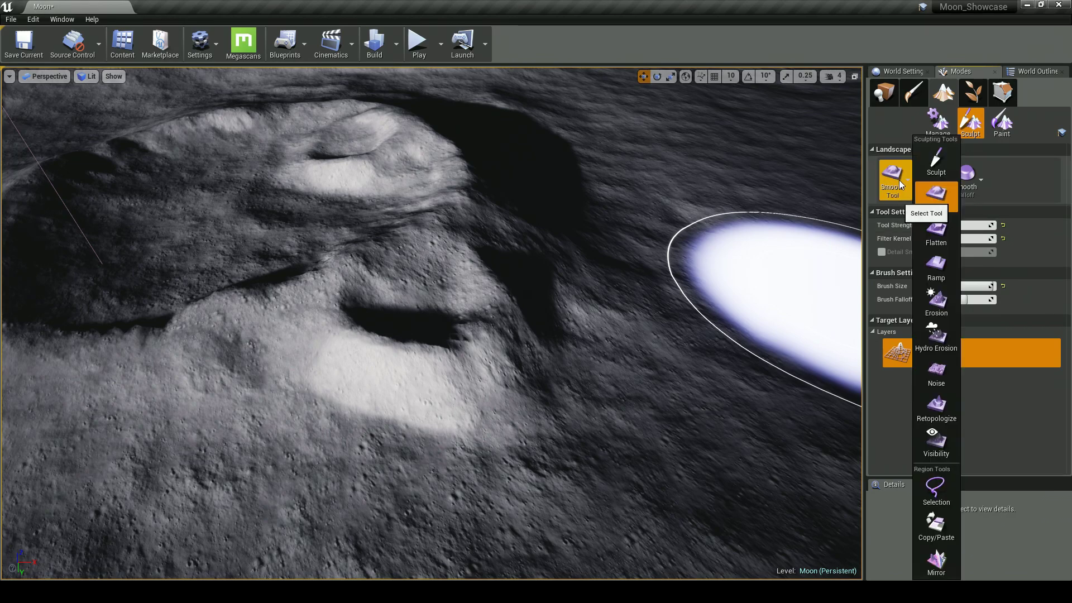
left_click(930, 205)
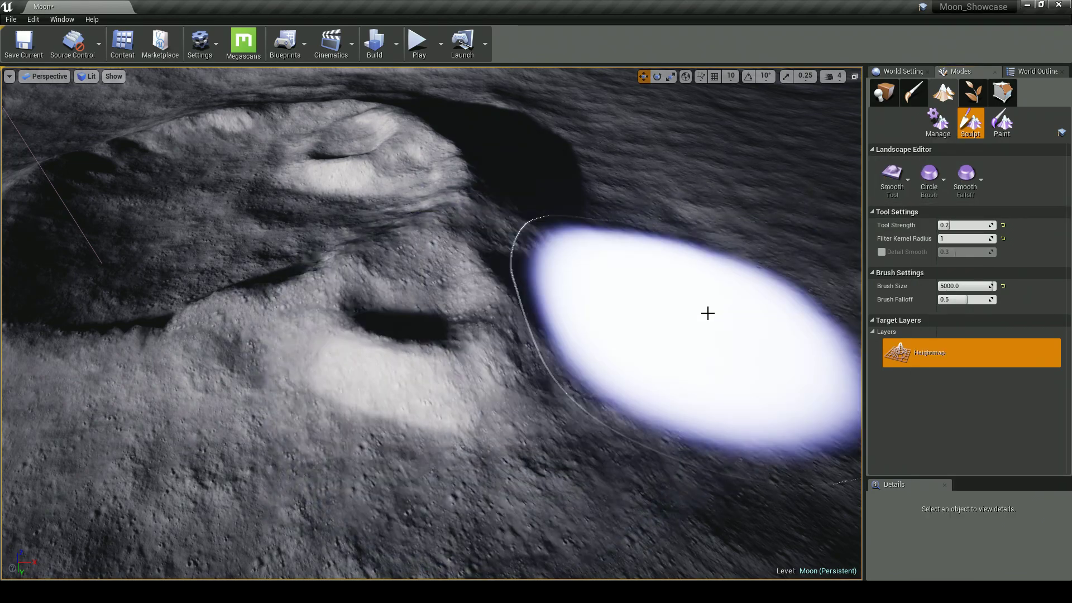
Play the level from low over the sculpted terrain, run and jump the character, and end the session
key("w")
right_click_drag(701, 301, 704, 300)
right_click_drag(708, 221, 579, 290)
mouse_move(579, 330)
right_mouse_down()
mouse_move(503, 335)
mouse_move(491, 268)
mouse_move(475, 285)
mouse_move(631, 280)
mouse_move(558, 268)
mouse_move(519, 240)
mouse_move(400, 308)
right_mouse_up()
key("d")
key("w")
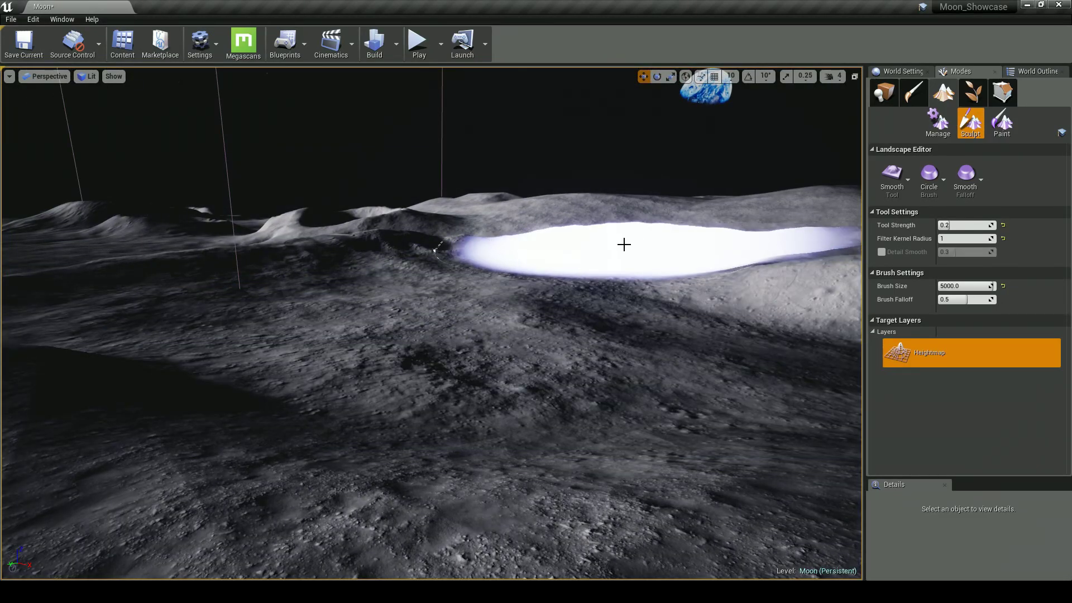
mouse_move(622, 244)
right_mouse_down()
mouse_move(620, 271)
mouse_move(676, 293)
mouse_move(798, 274)
mouse_move(838, 261)
mouse_move(851, 240)
right_mouse_up()
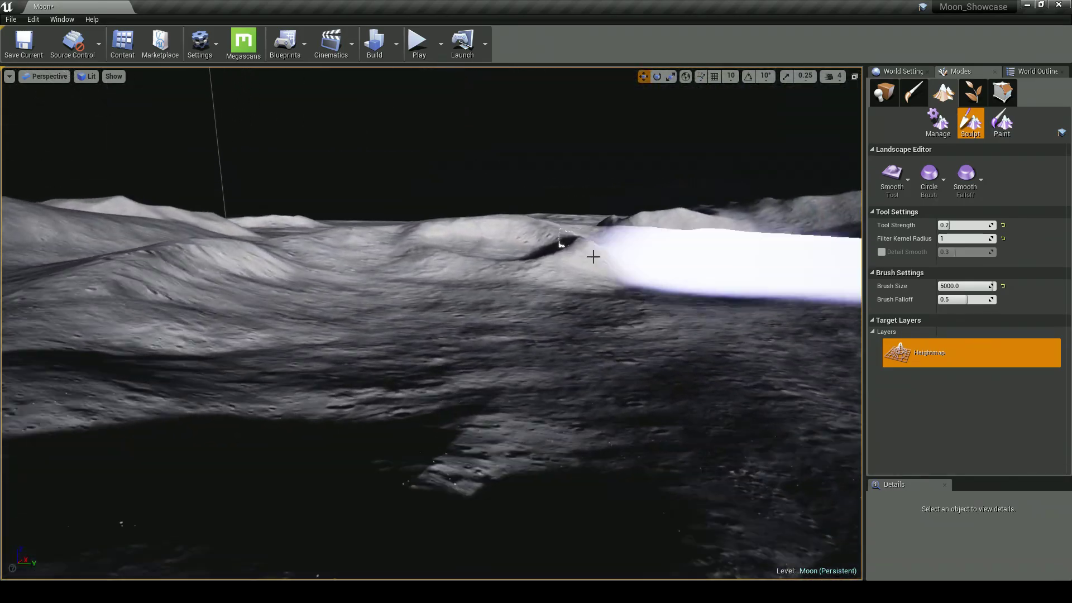
key("alt+p")
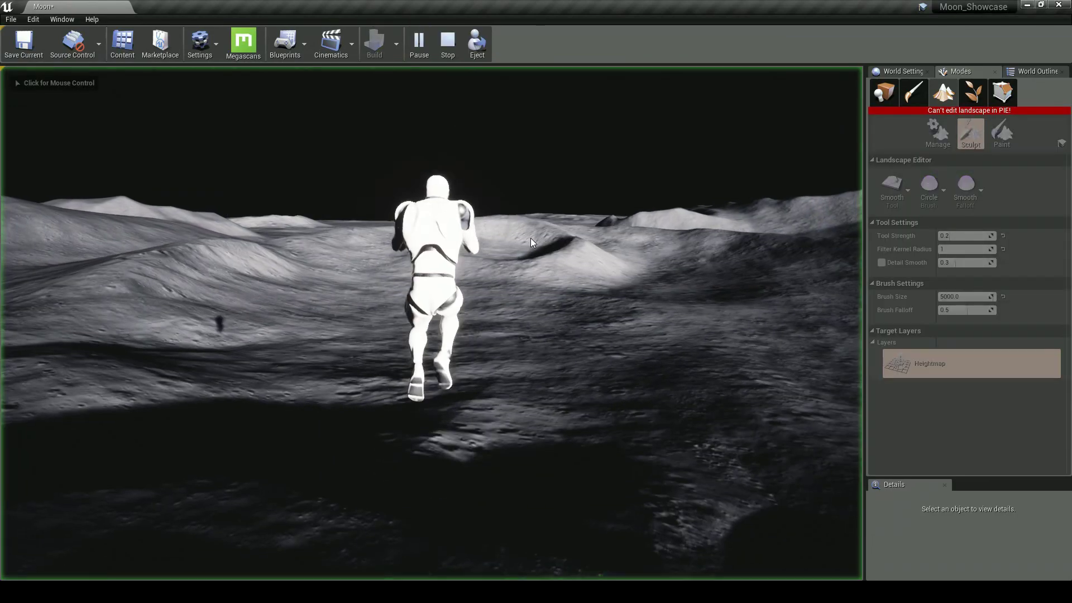
key("d")
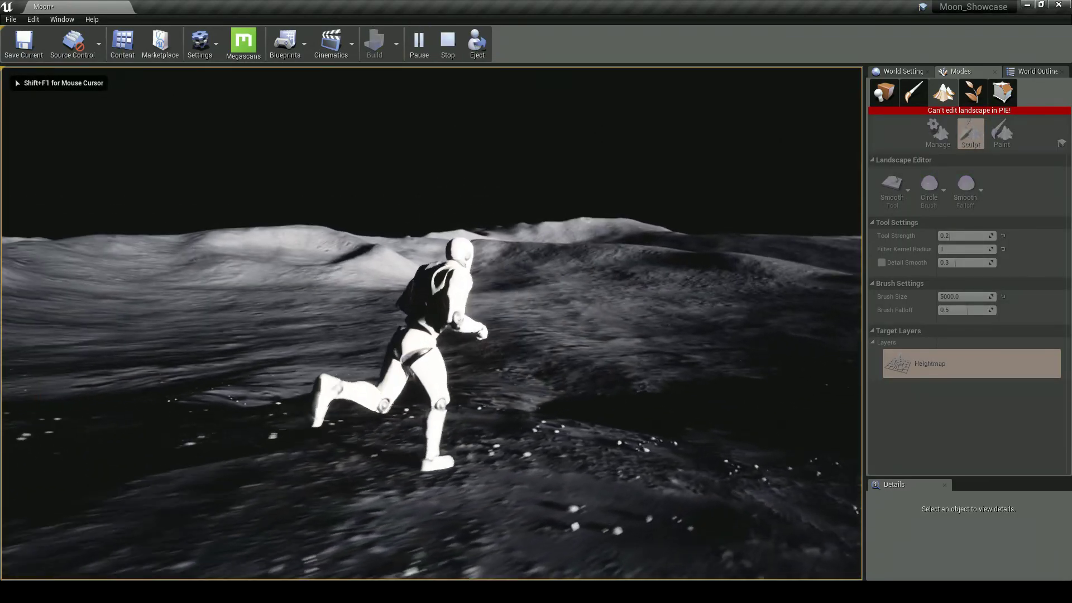
key("space")
key("Escape")
Switch from landscape sculpting to actor placement and bring the volumes around the rock-scattered crater into view
mouse_move(556, 284)
right_mouse_down()
mouse_move(556, 321)
mouse_move(565, 319)
right_mouse_up()
key("s")
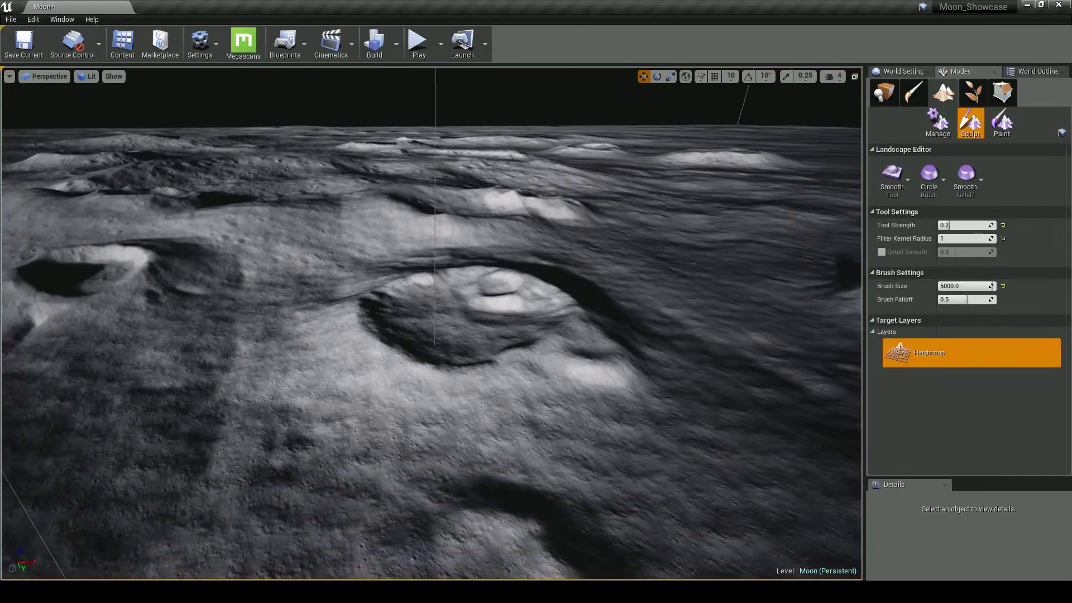
left_click(882, 95)
mouse_move(609, 224)
right_mouse_down()
mouse_move(430, 237)
mouse_move(569, 255)
right_mouse_up()
key("s")
key("a")
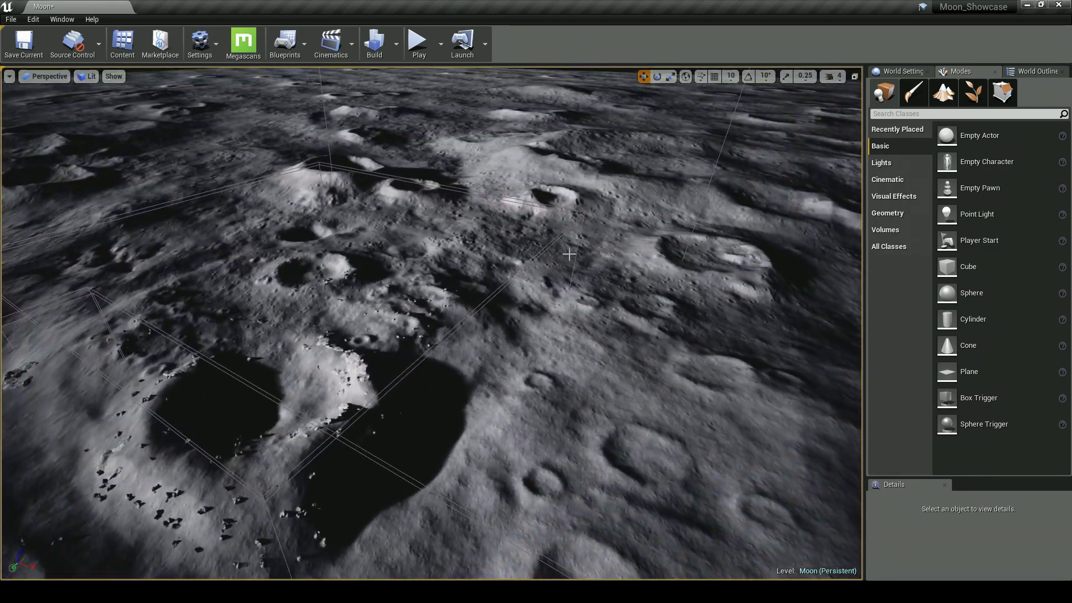
Select the Procedural_MoonRock_Large volume around the rocky crater and show it in an enlarged World Outliner
left_click_drag(945, 478, 945, 235)
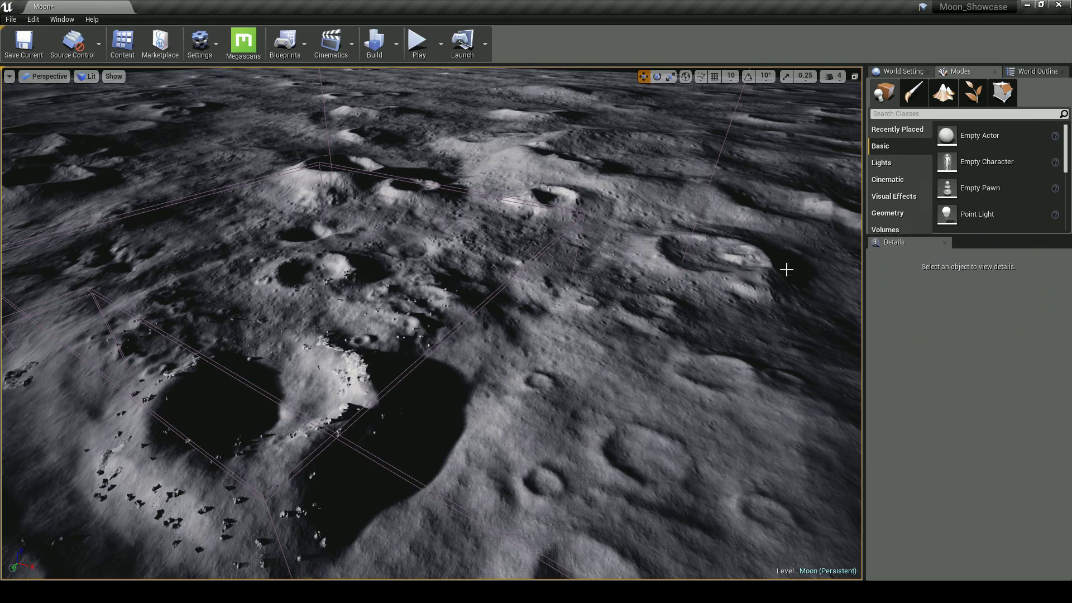
left_click(496, 296)
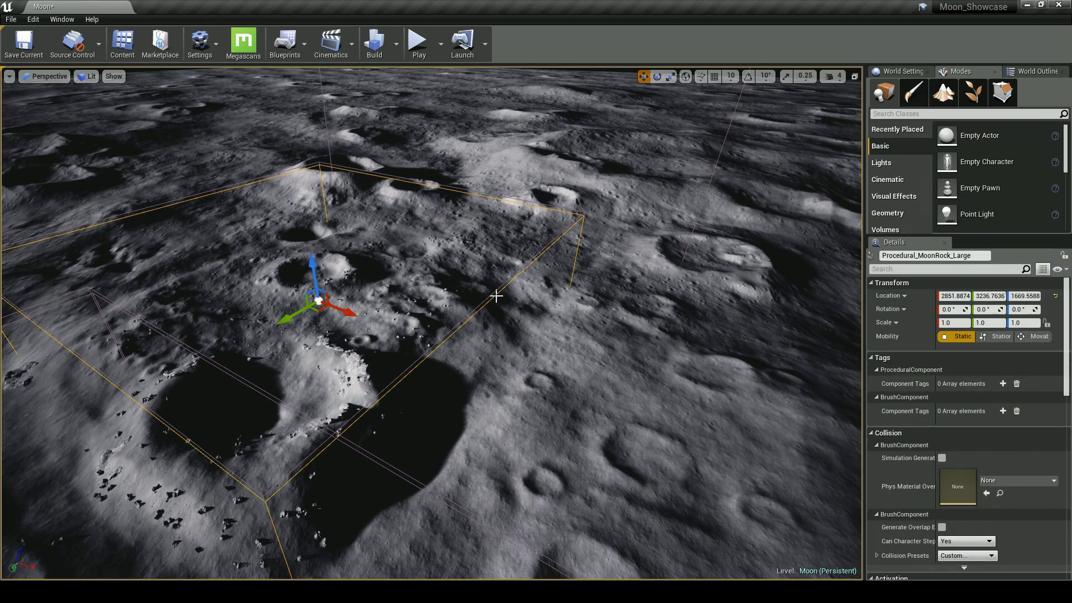
left_click(1030, 71)
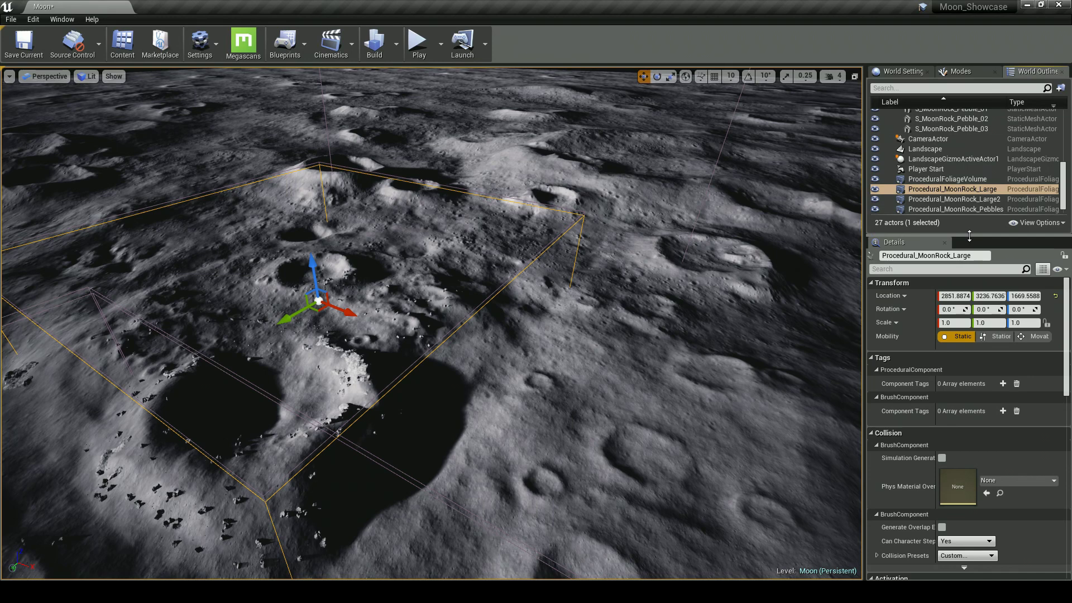
left_click_drag(970, 236, 970, 385)
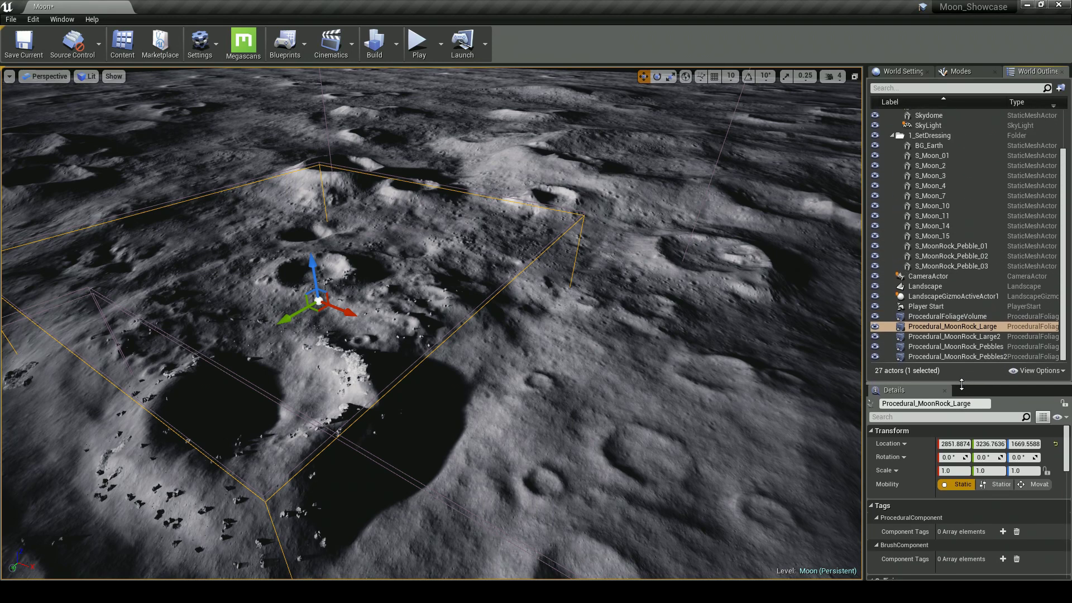
Compare the two large-rock volumes, then select Procedural_MoonRock_Pebbles and examine its brush settings and foliage spawner
left_click(944, 328)
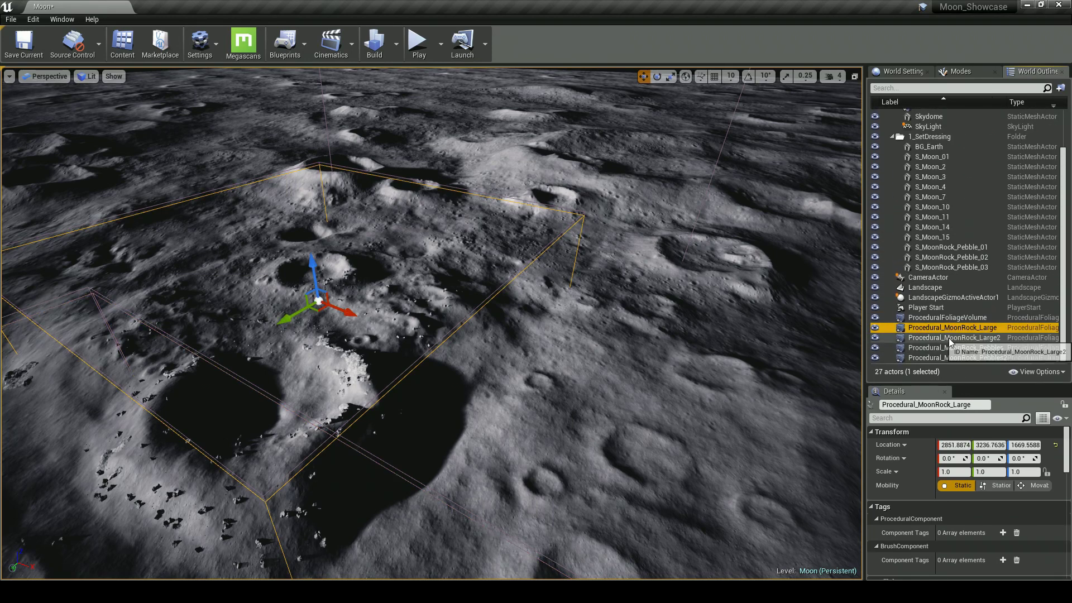
left_click(958, 338)
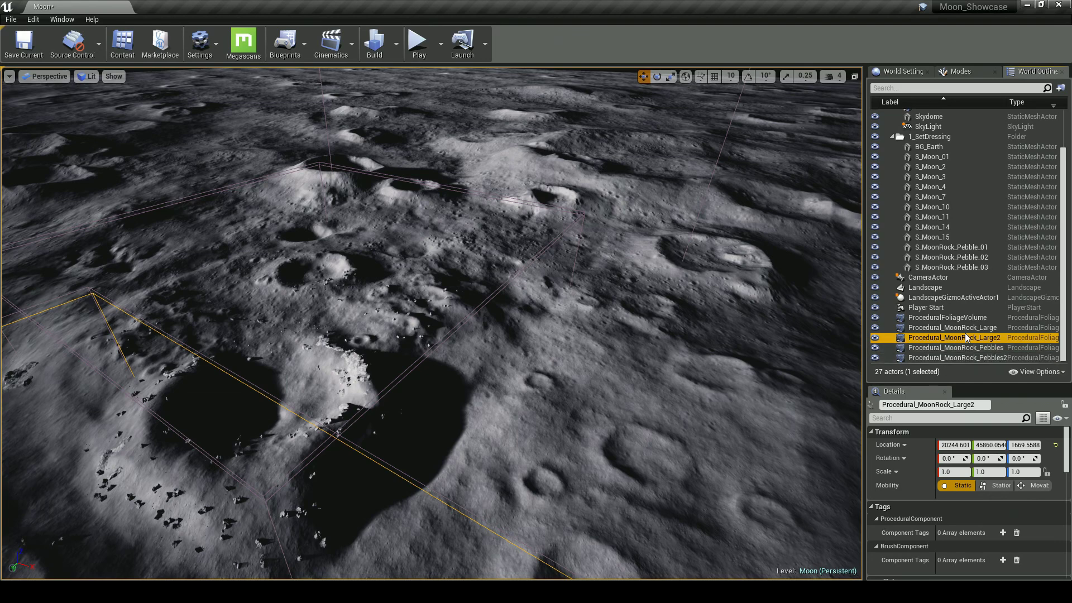
left_click(956, 348)
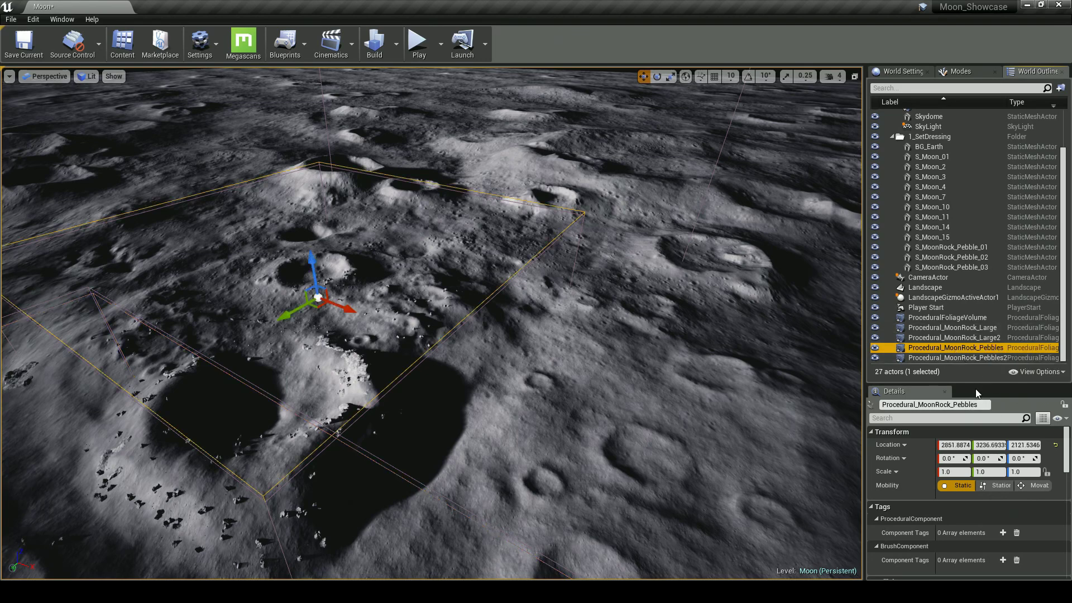
scroll(973, 501, "down", 6)
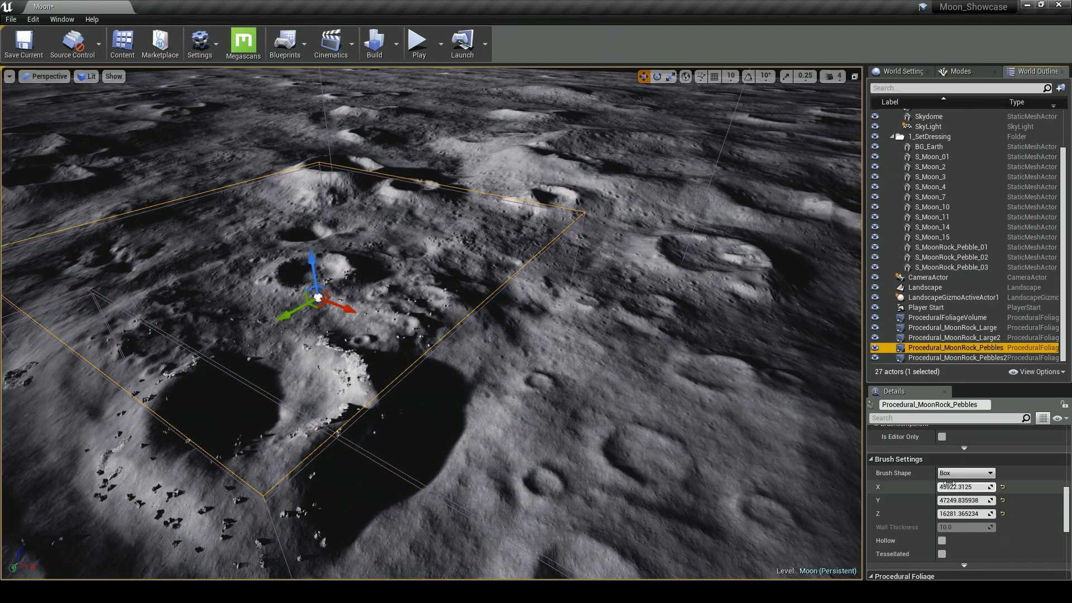
scroll(919, 475, "down", 4)
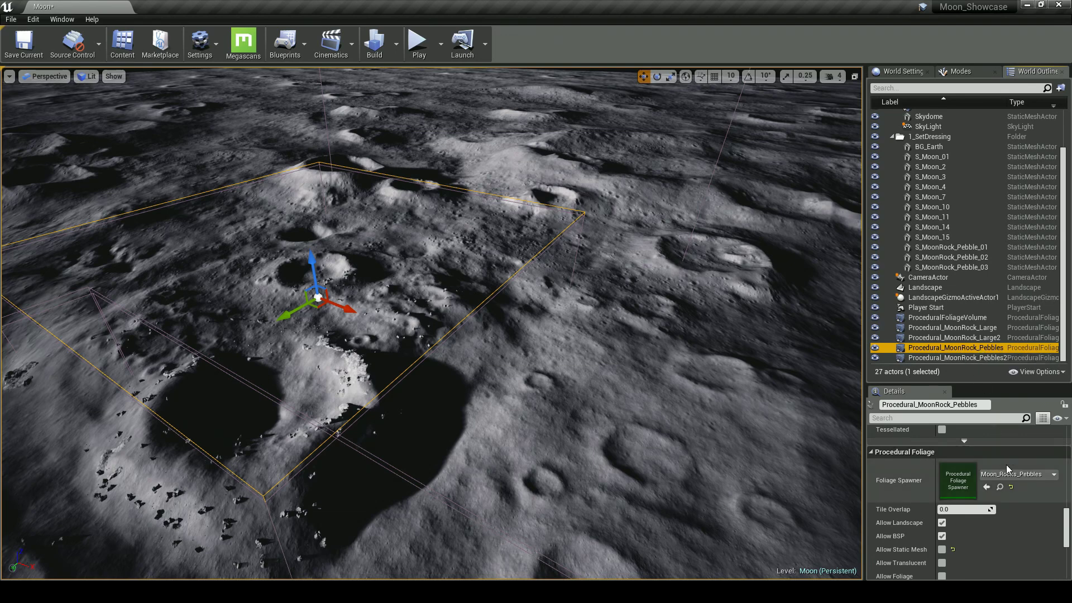
Select Procedural_MoonRock_Large and review its foliage spawner, surface filters and resimulation options
left_click(966, 337)
left_click(973, 328)
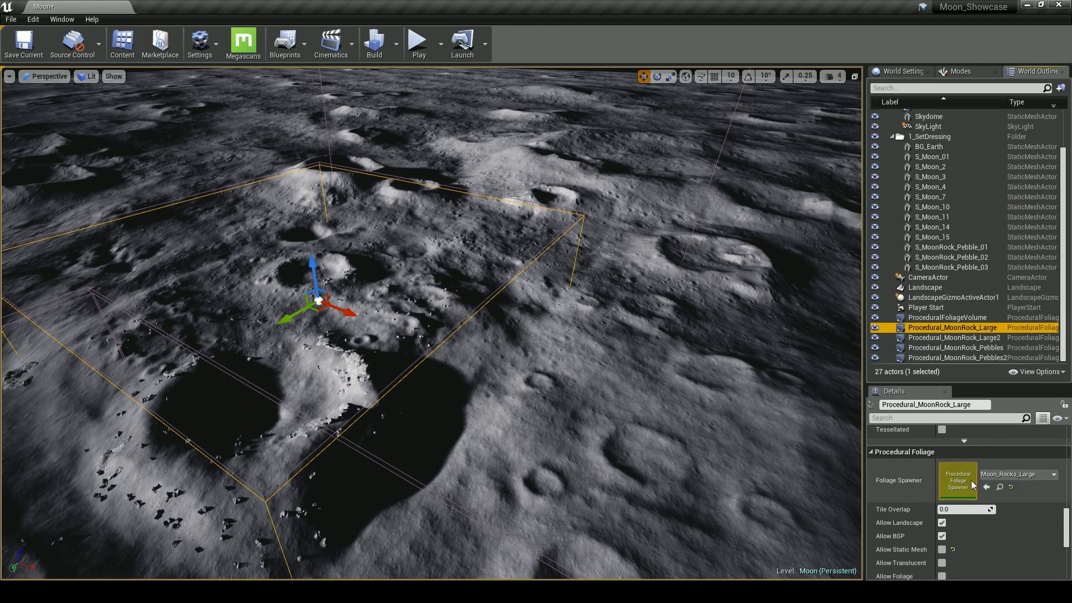
scroll(983, 491, "down", 5)
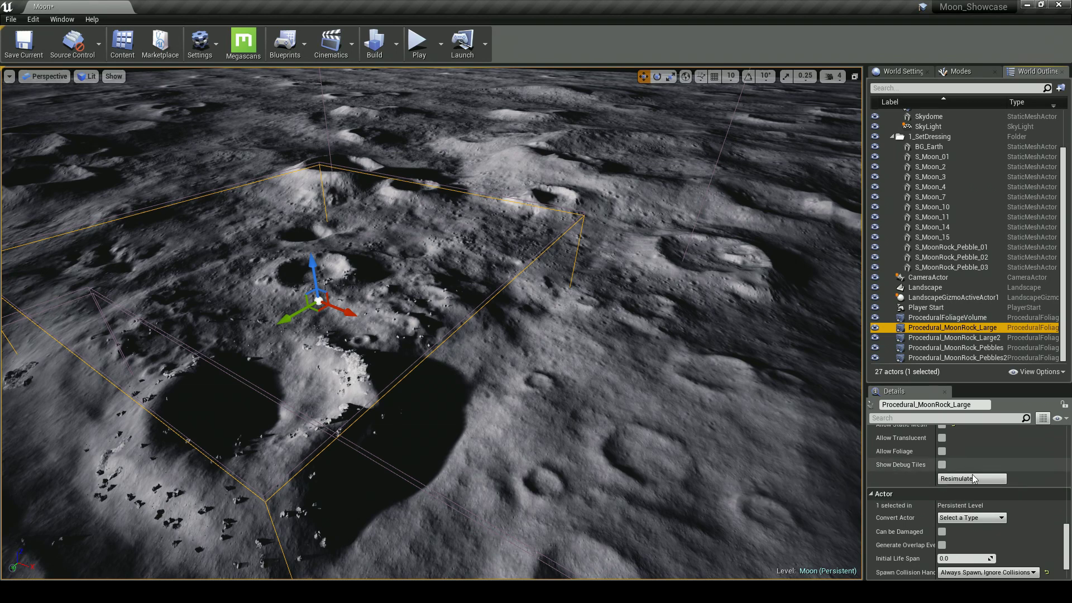
scroll(973, 474, "up", 1)
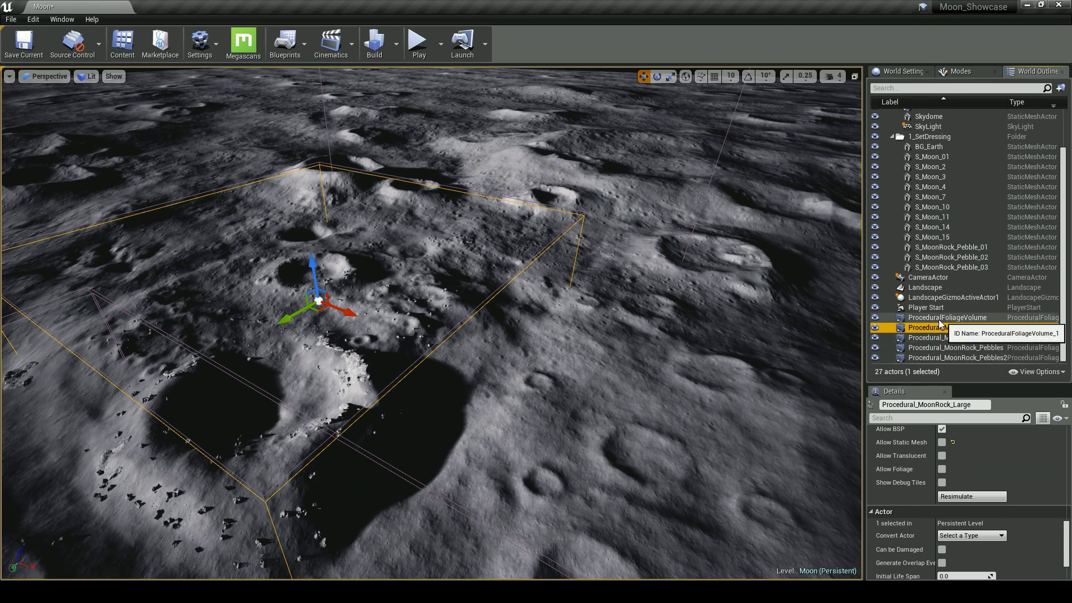
Duplicate the Procedural_MoonRock_Pebbles volume and move the copy over a bare crater beside the rocky area
left_click(333, 332)
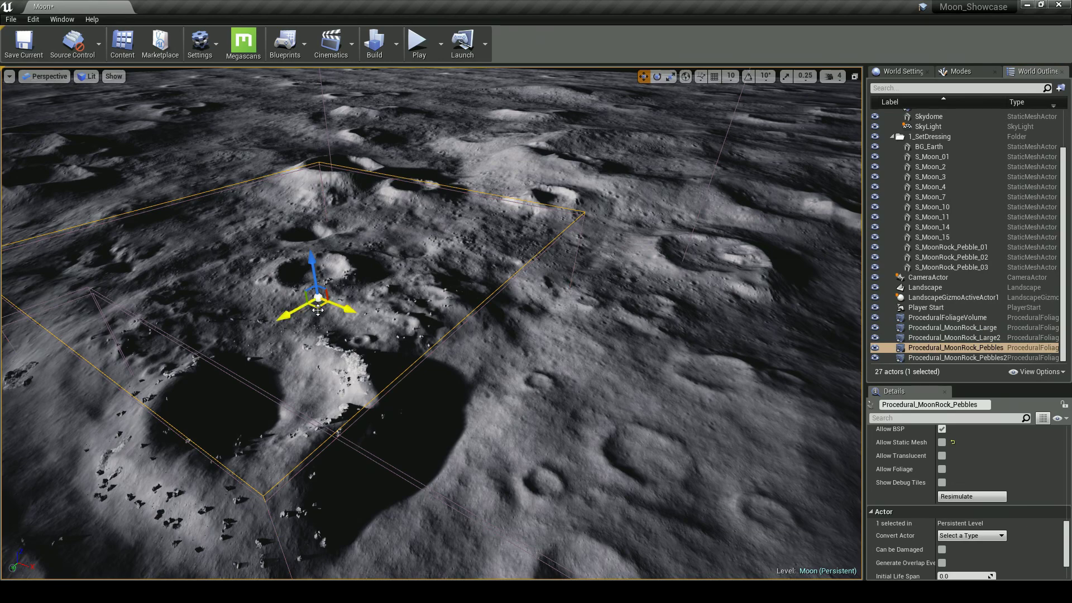
left_click_drag(317, 307, 603, 369, "alt")
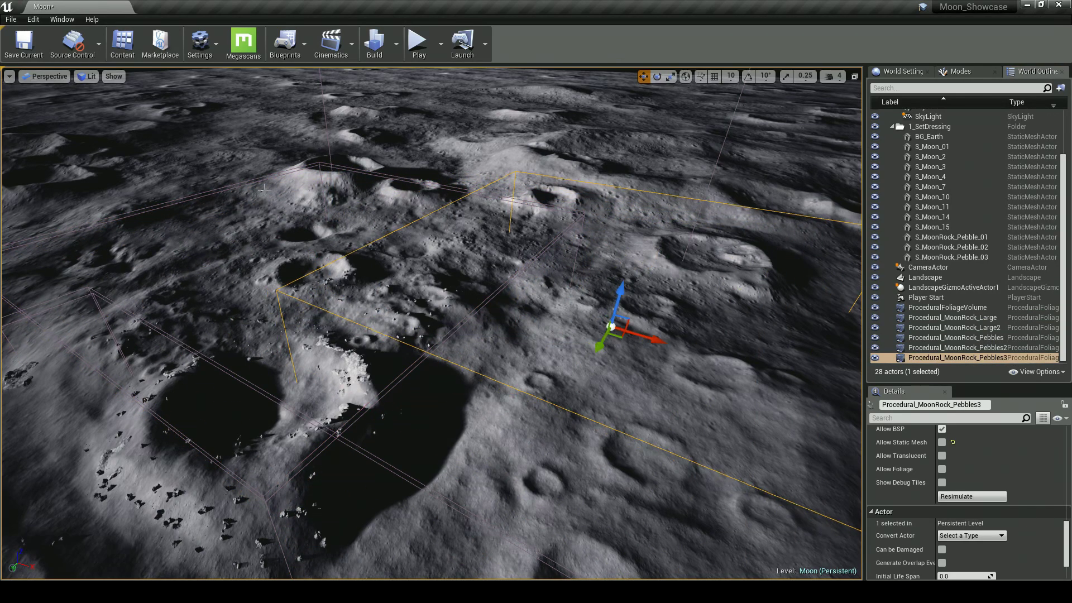
left_click(33, 19)
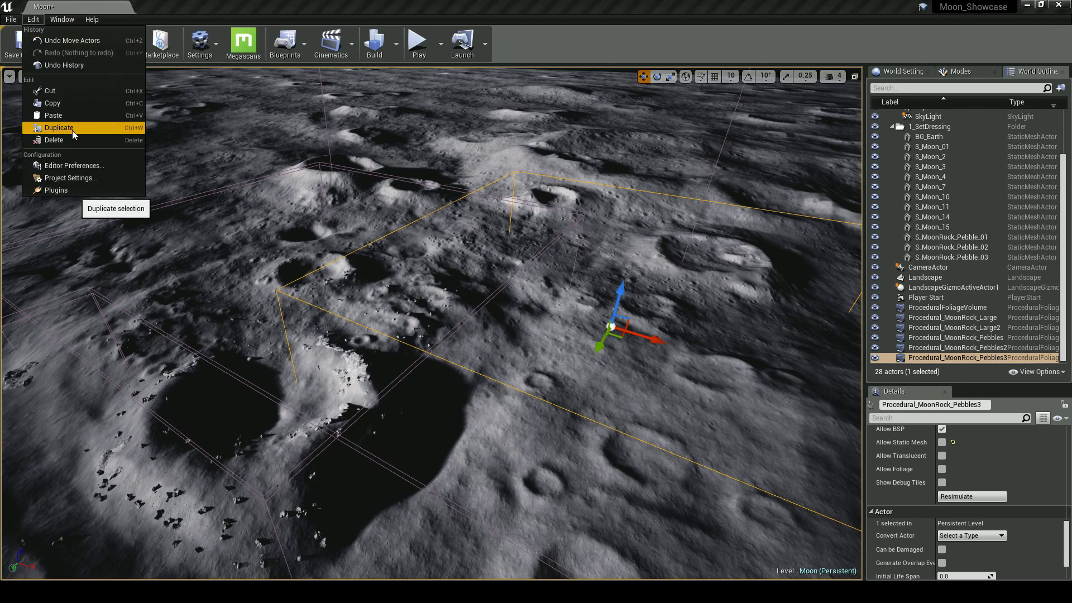
mouse_move(577, 285)
right_mouse_down()
mouse_move(693, 252)
mouse_move(567, 302)
right_mouse_up()
left_click_drag(463, 343, 542, 249)
right_click_drag(521, 261, 554, 227)
key("w")
right_click_drag(554, 268, 520, 268)
Shrink the duplicated pebble volume's box brush to about 28928 in X and 27884 in Y
scroll(982, 503, "up", 10)
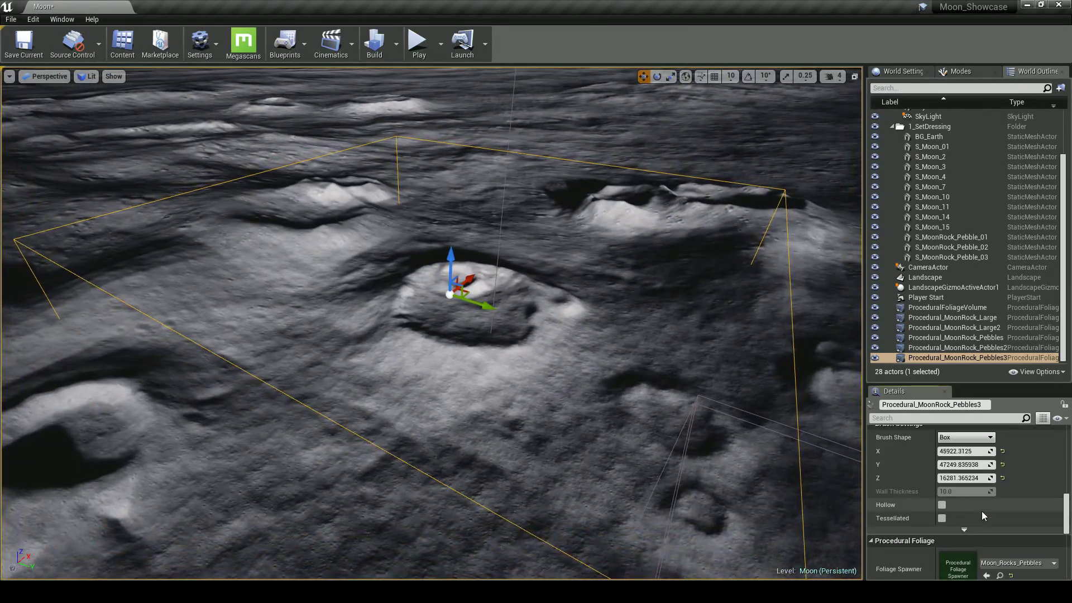
scroll(977, 491, "down", 6)
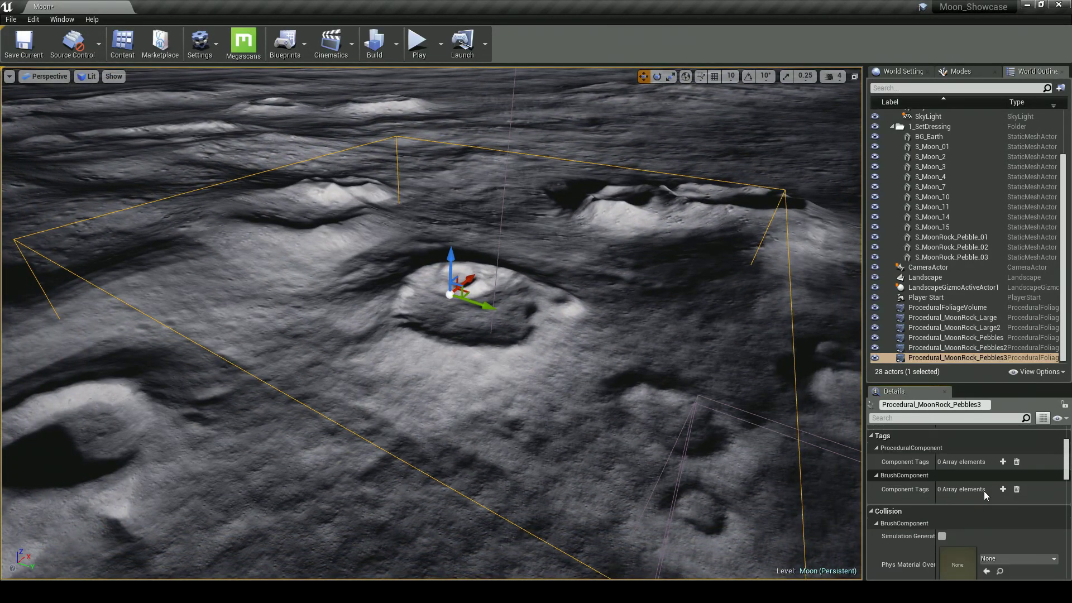
scroll(977, 514, "down", 6)
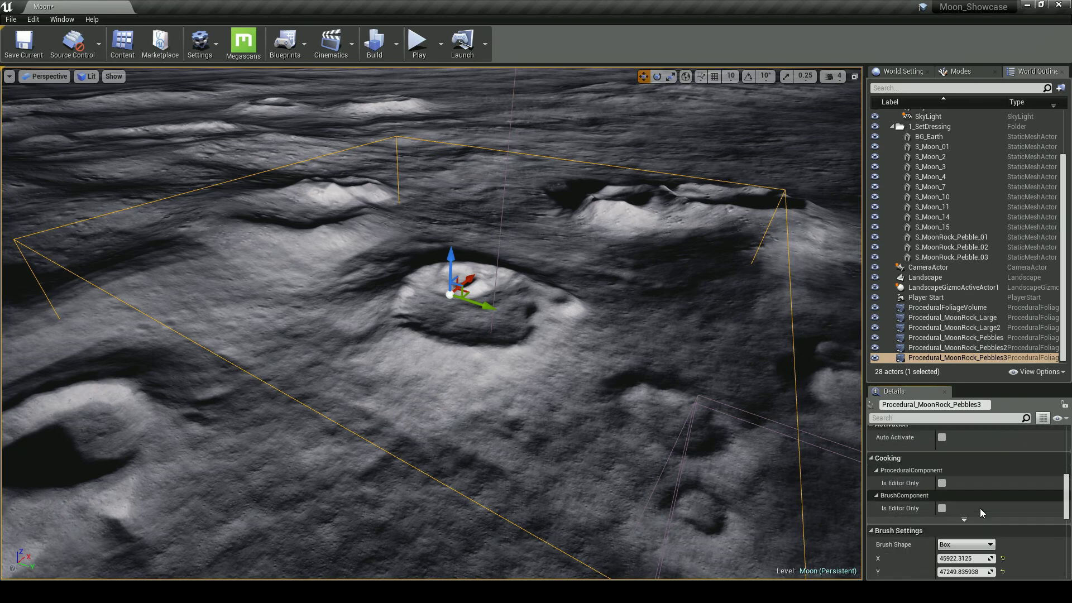
left_click_drag(958, 384, 969, 181)
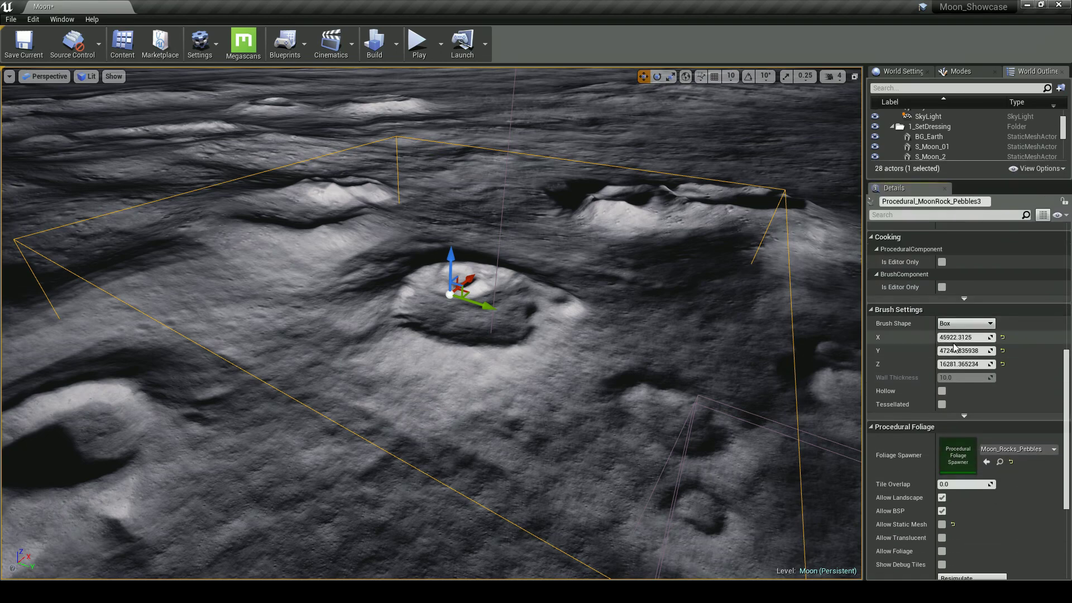
left_click_drag(952, 338, 902, 337)
left_click_drag(966, 350, 950, 350)
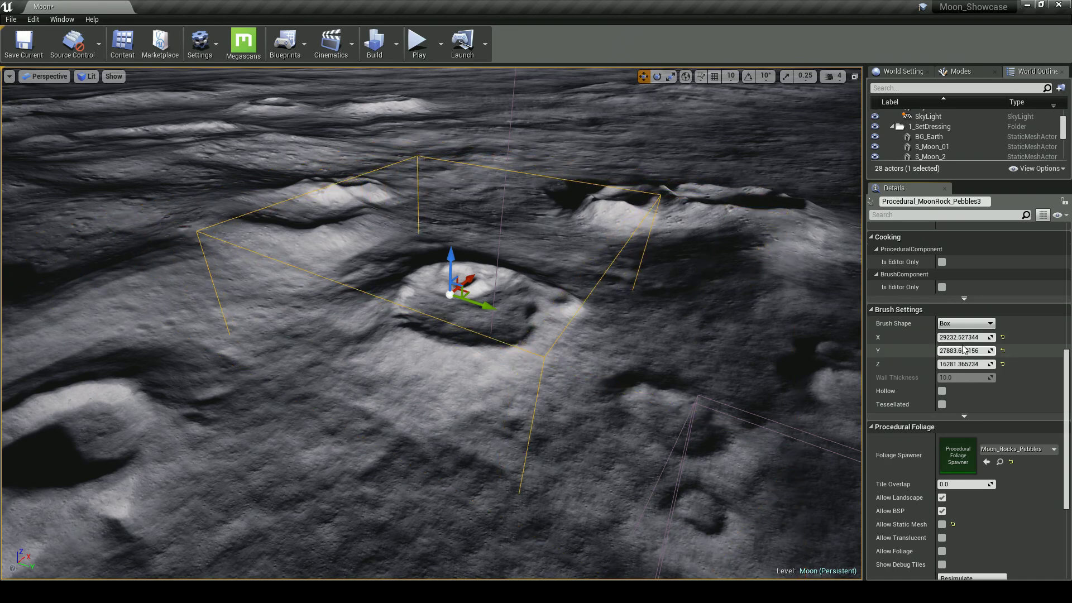
left_click_drag(950, 338, 947, 337)
Resimulate the duplicated pebble volume's procedural foliage and inspect the rocky ground from close to the surface
mouse_move(687, 316)
right_mouse_down()
mouse_move(670, 321)
mouse_move(690, 332)
mouse_move(687, 346)
mouse_move(673, 313)
right_mouse_up()
key("w")
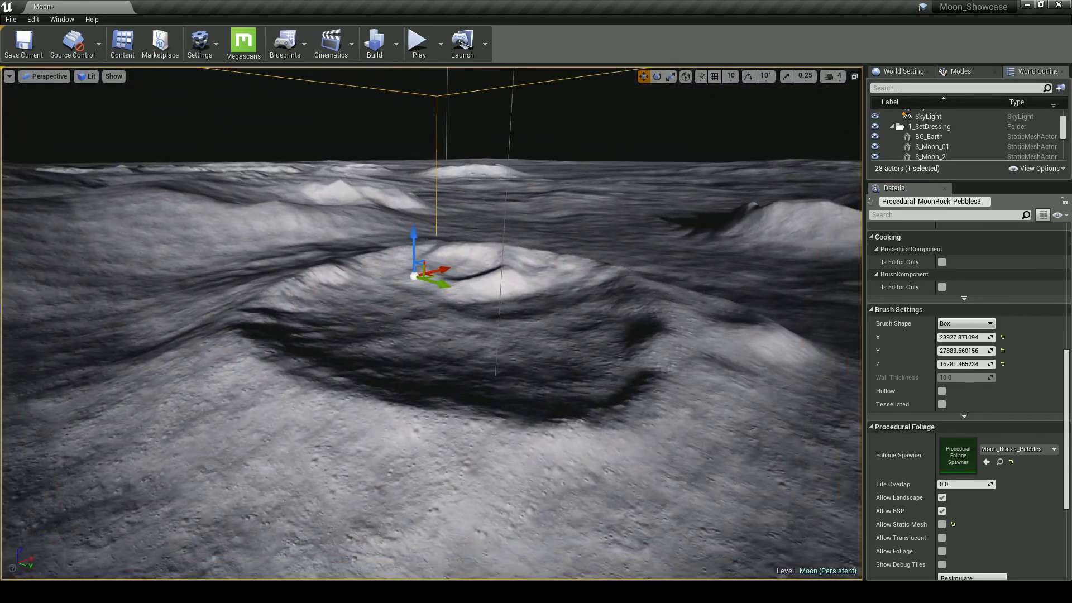
right_click_drag(643, 279, 643, 273)
scroll(931, 488, "down", 3)
left_click(961, 490)
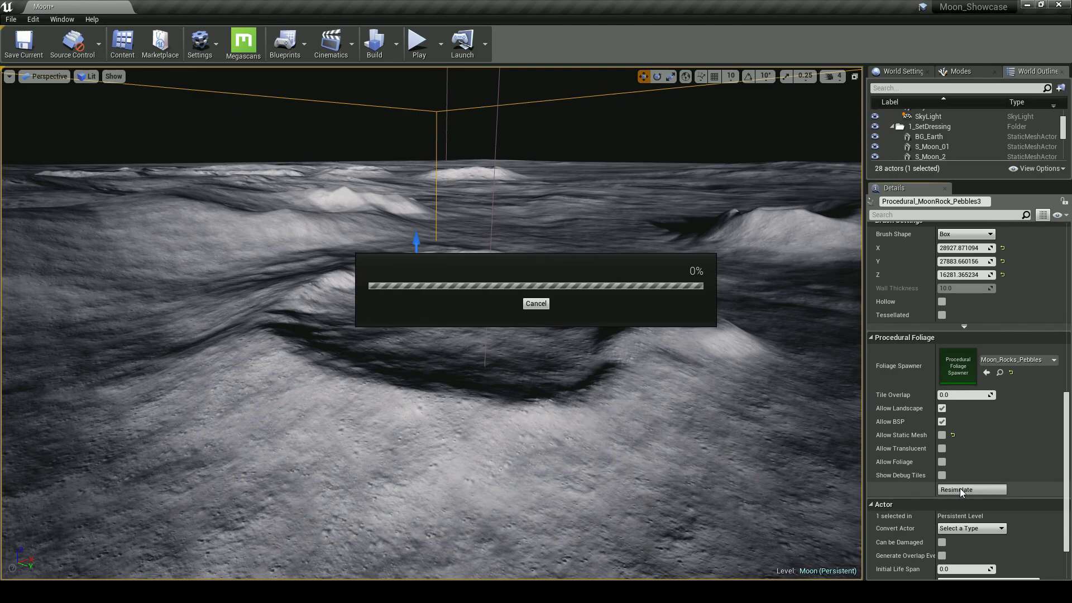
key("w")
right_click_drag(433, 324, 357, 281)
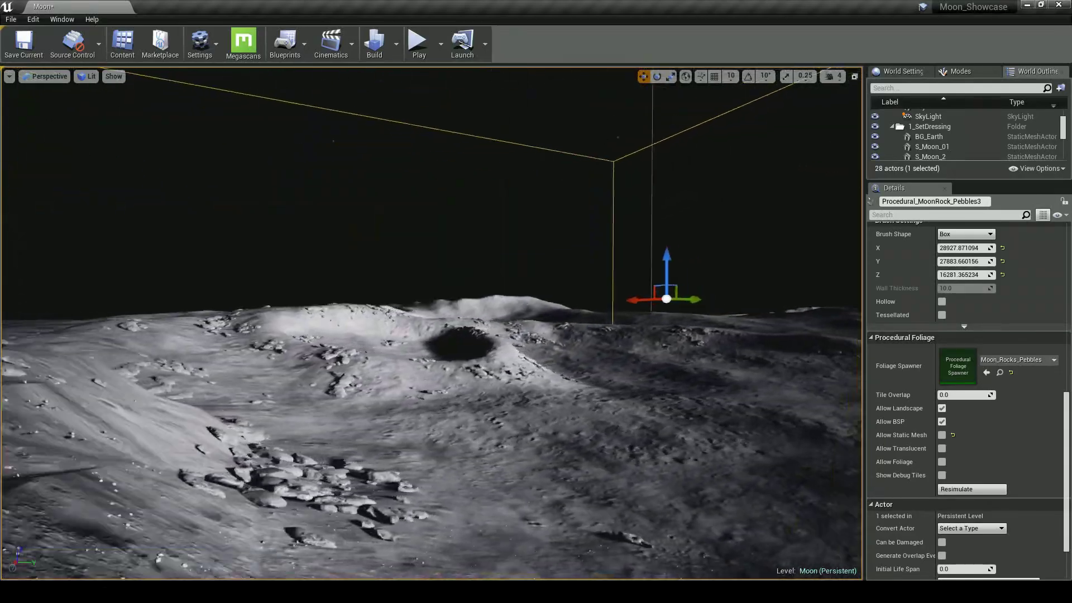
Play the level from beside the rocky slope, run the character across the terrain, and end the session
right_click_drag(618, 403, 591, 419)
key("Escape")
left_click(419, 44)
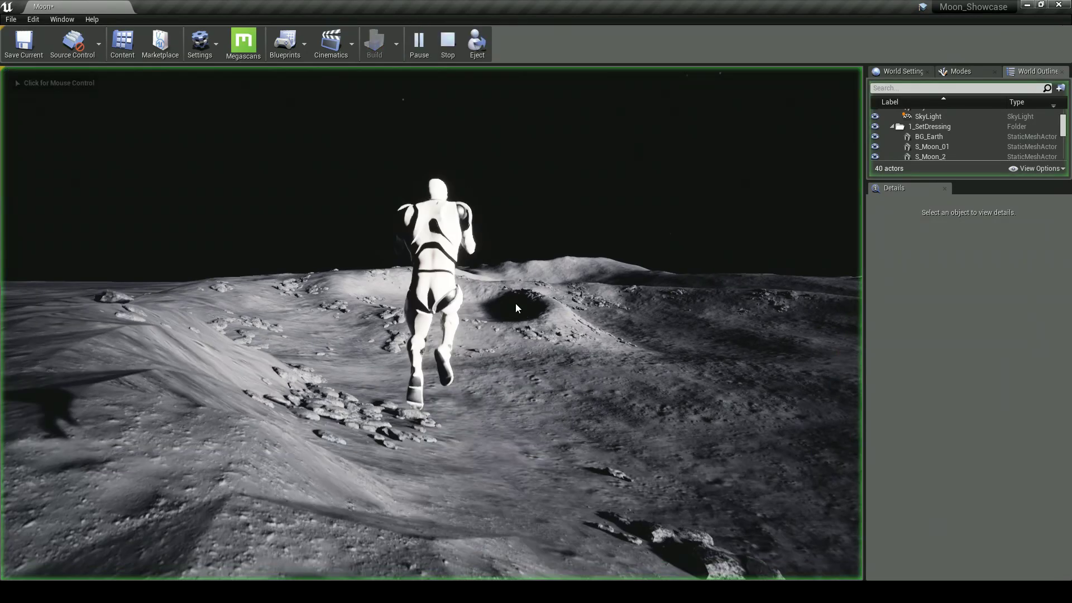
left_click(517, 308)
key("w")
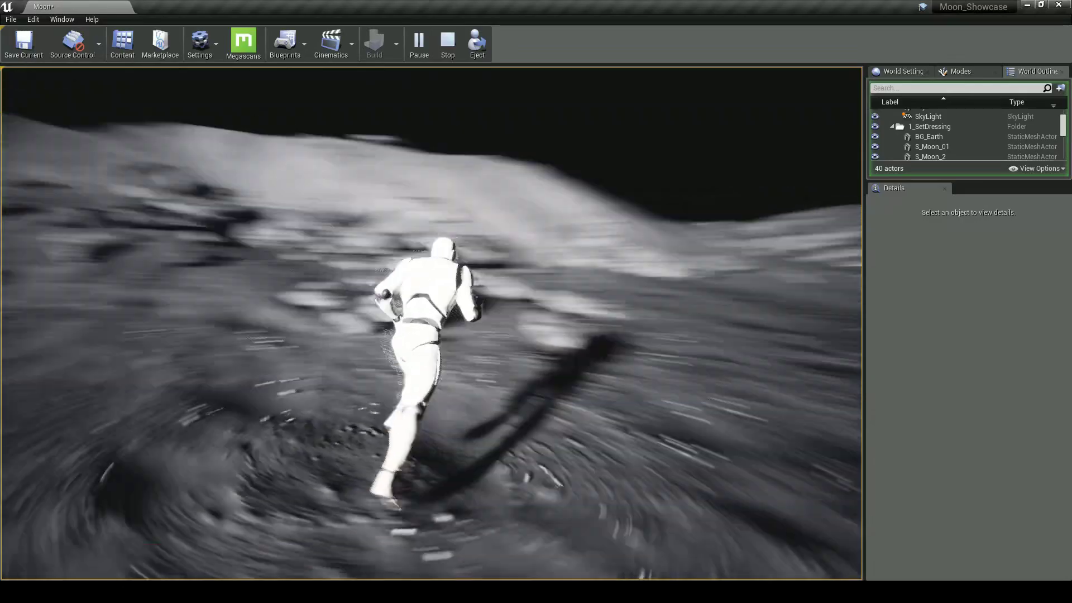
key("Escape")
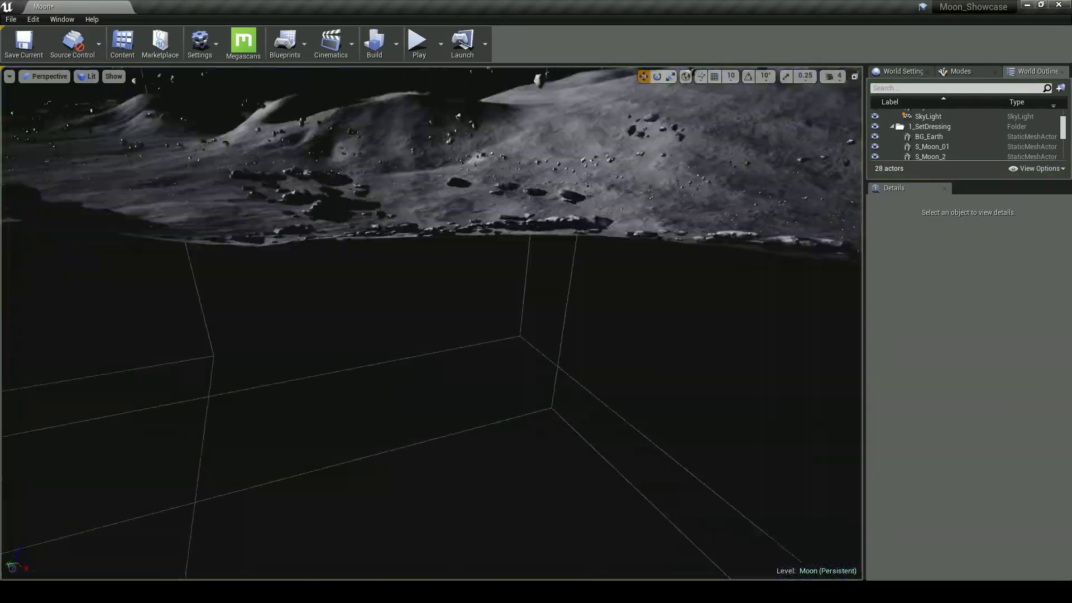
Switch to landscape sculpting and enlarge the area showing the Smooth tool's settings
right_click_drag(490, 268, 490, 268)
left_click(960, 72)
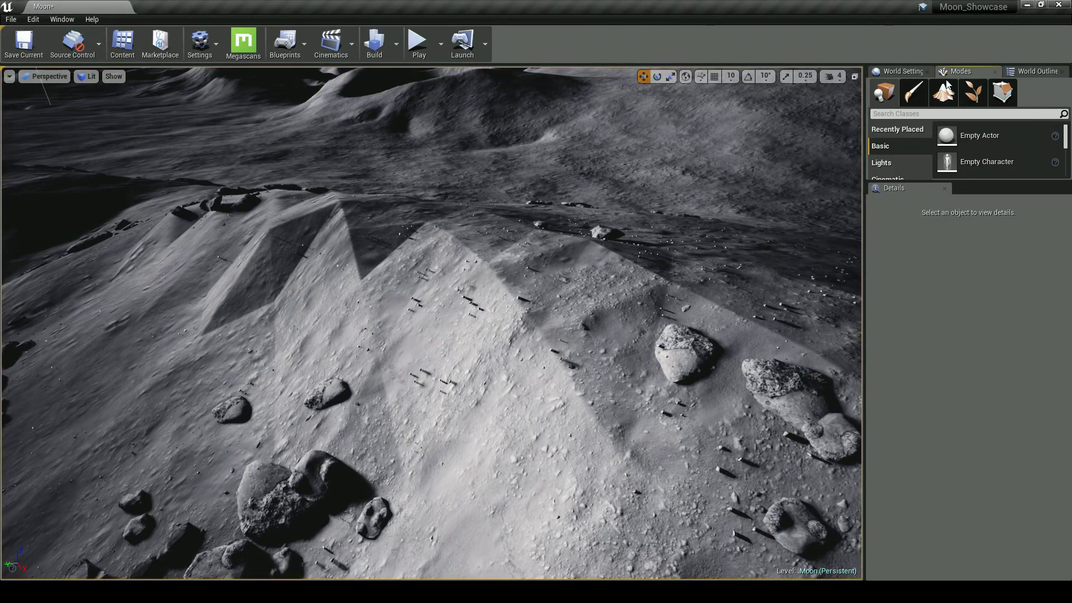
key("shift+3")
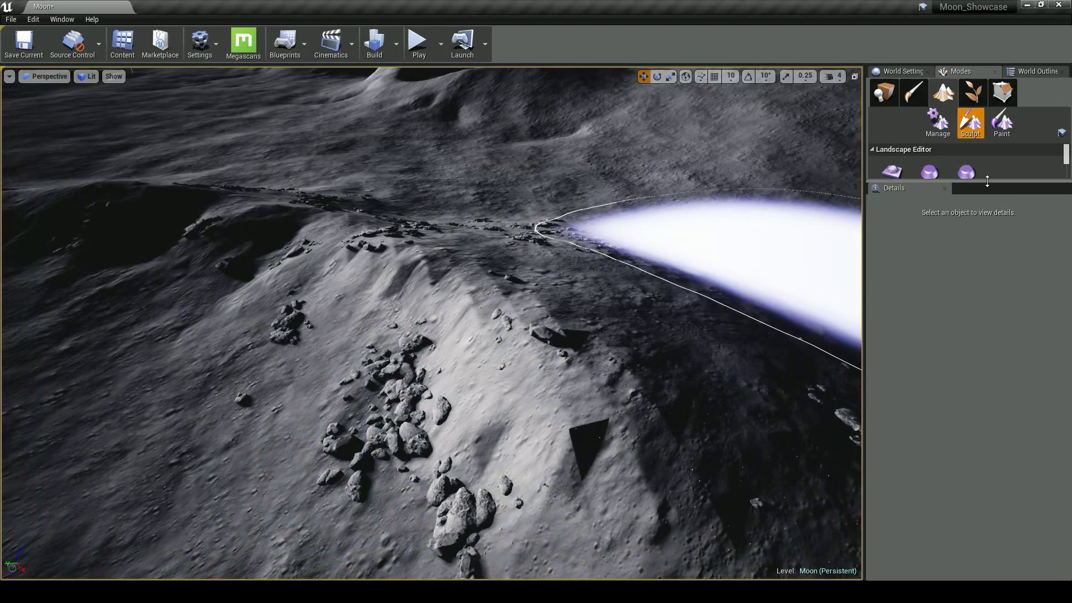
left_click_drag(987, 181, 975, 383)
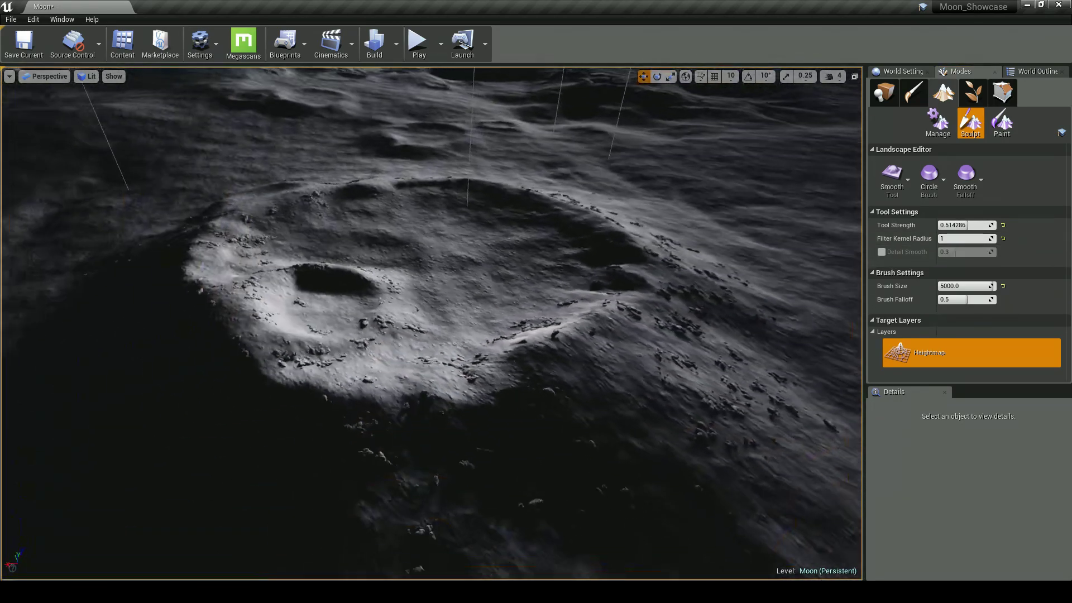
Set the Smooth brush size to 25000, strength to about 0.33 and Detail Smooth to 0.0, then smooth the large crater
key("s")
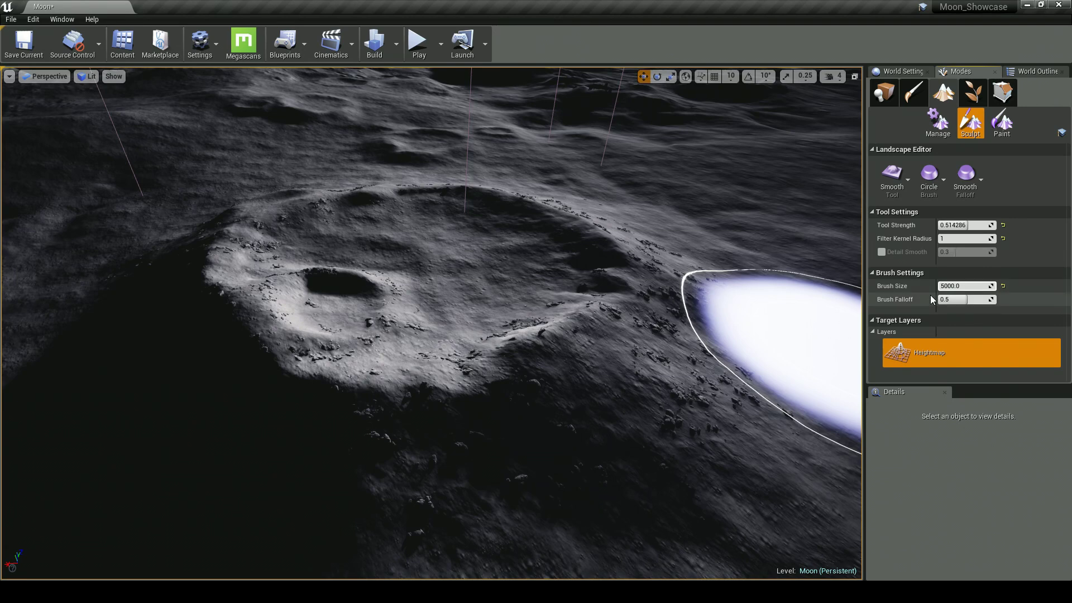
key("BackSpace")
key("Return")
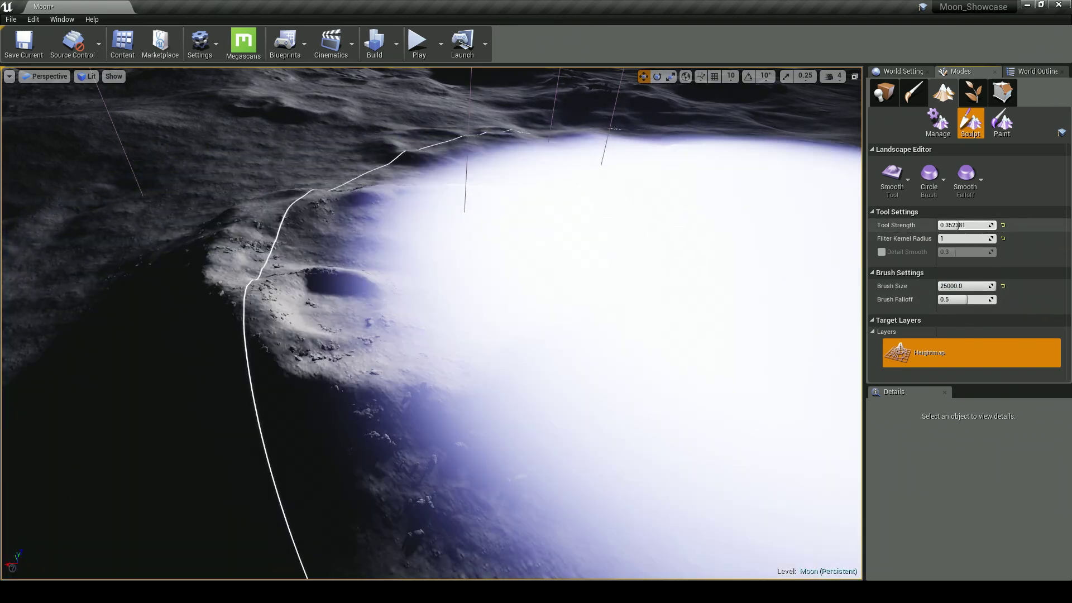
left_click_drag(957, 226, 956, 226)
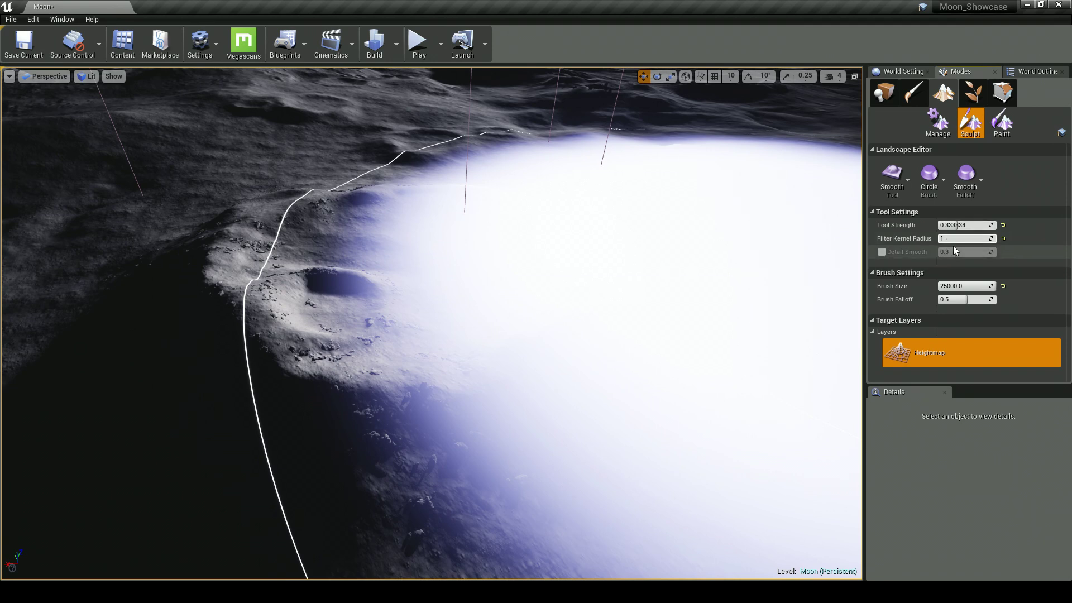
left_click(882, 251)
mouse_move(949, 252)
left_mouse_down()
mouse_move(961, 254)
mouse_move(941, 252)
left_mouse_up()
mouse_move(530, 291)
left_mouse_down()
mouse_move(520, 269)
mouse_move(494, 266)
left_mouse_up()
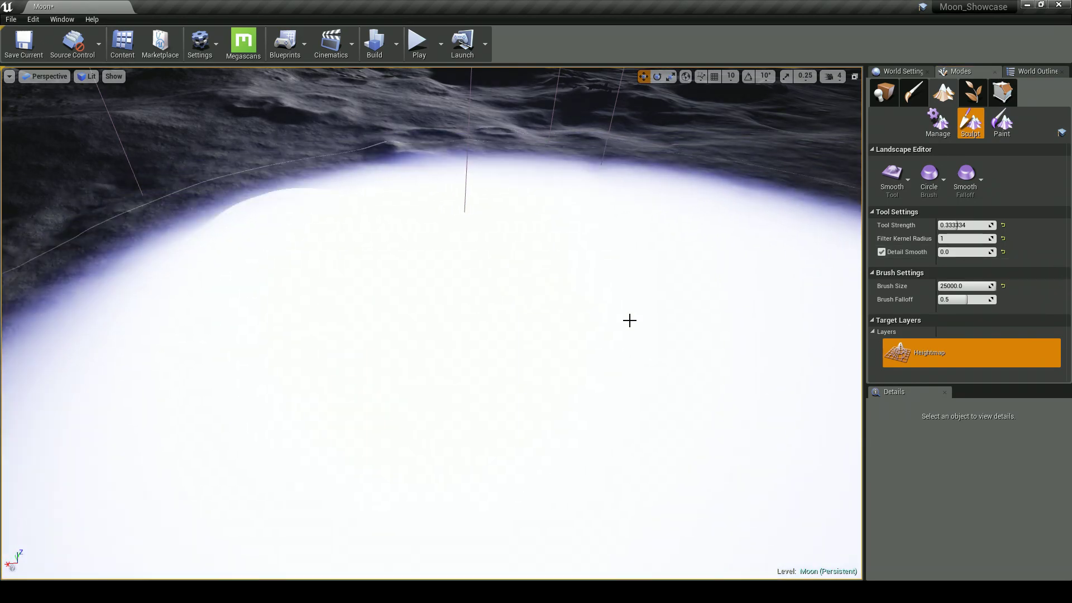
Playtest the smoothed crater by running and jumping the character through it, end the session, and view the crater from above
right_click_drag(525, 290, 575, 324)
key("w")
mouse_move(344, 308)
right_mouse_down()
mouse_move(419, 296)
mouse_move(436, 254)
right_mouse_up()
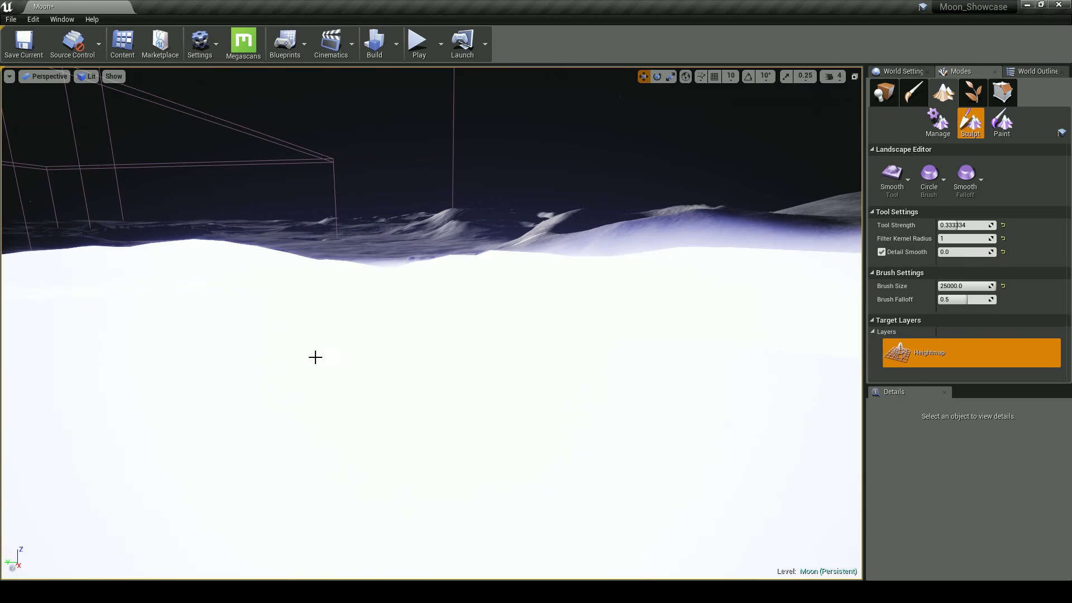
mouse_move(310, 357)
right_mouse_down()
mouse_move(357, 372)
mouse_move(491, 350)
mouse_move(421, 354)
mouse_move(430, 372)
mouse_move(393, 345)
mouse_move(280, 361)
mouse_move(529, 165)
right_mouse_up()
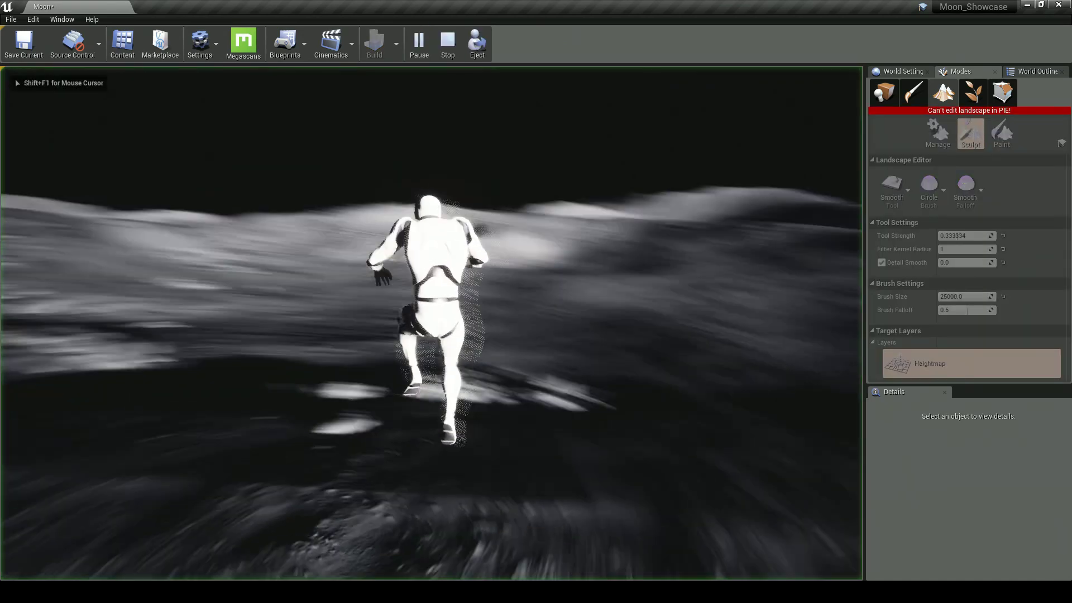
key("w")
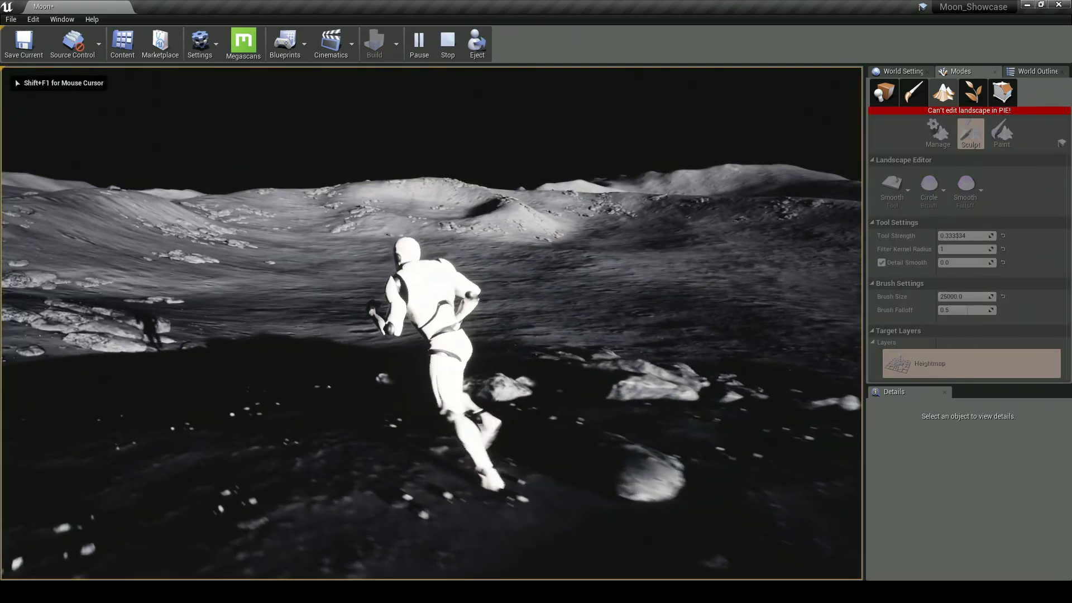
key("w")
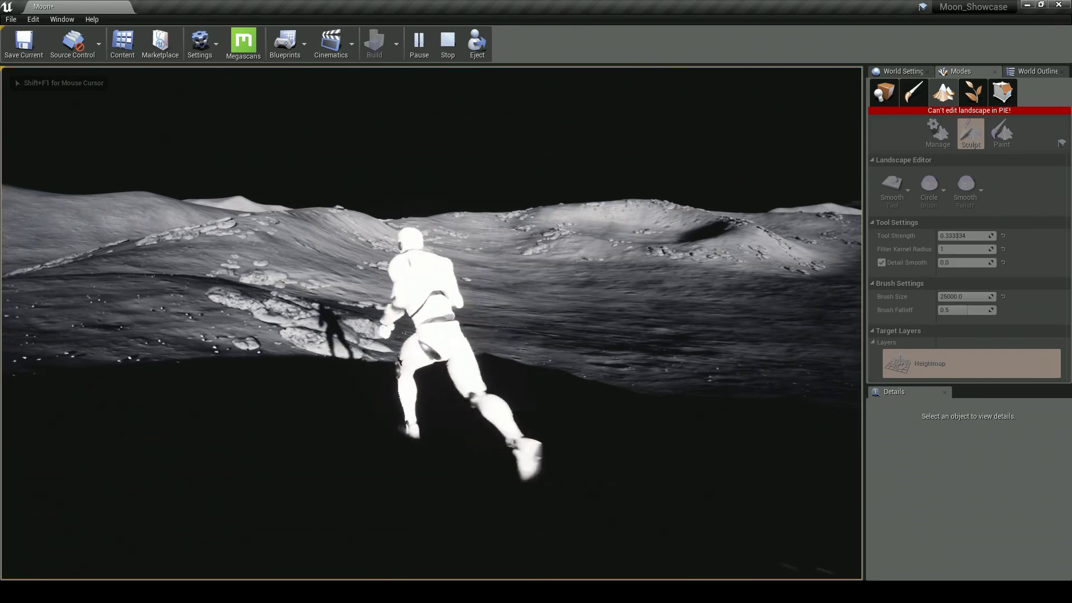
key("w")
key("space")
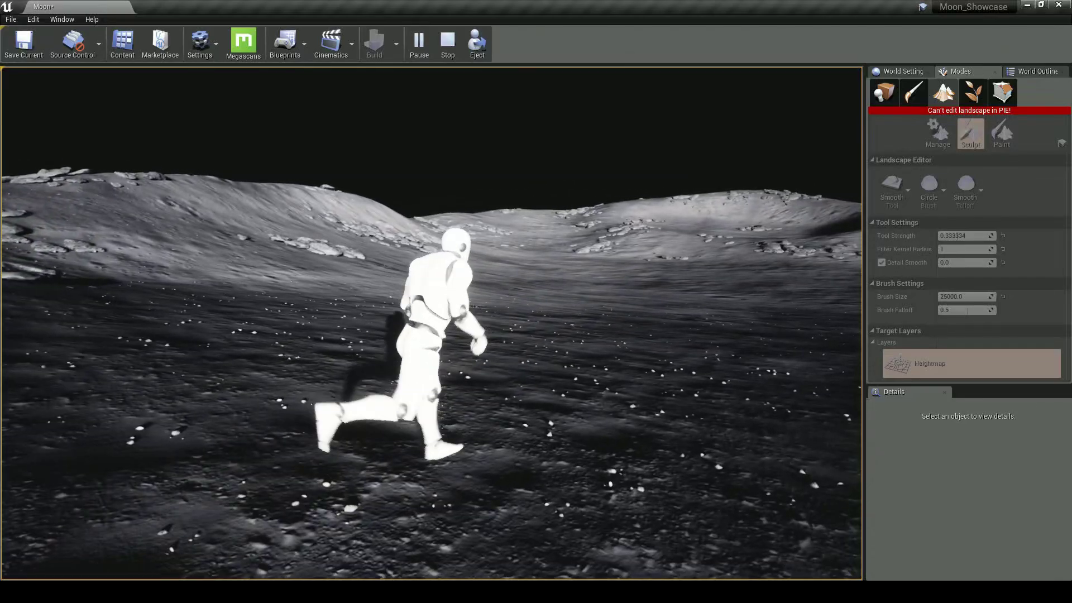
key("Escape")
mouse_move(431, 324)
right_mouse_down()
mouse_move(335, 303)
mouse_move(363, 294)
mouse_move(397, 306)
mouse_move(403, 349)
mouse_move(380, 341)
mouse_move(416, 313)
right_mouse_up()
key("s")
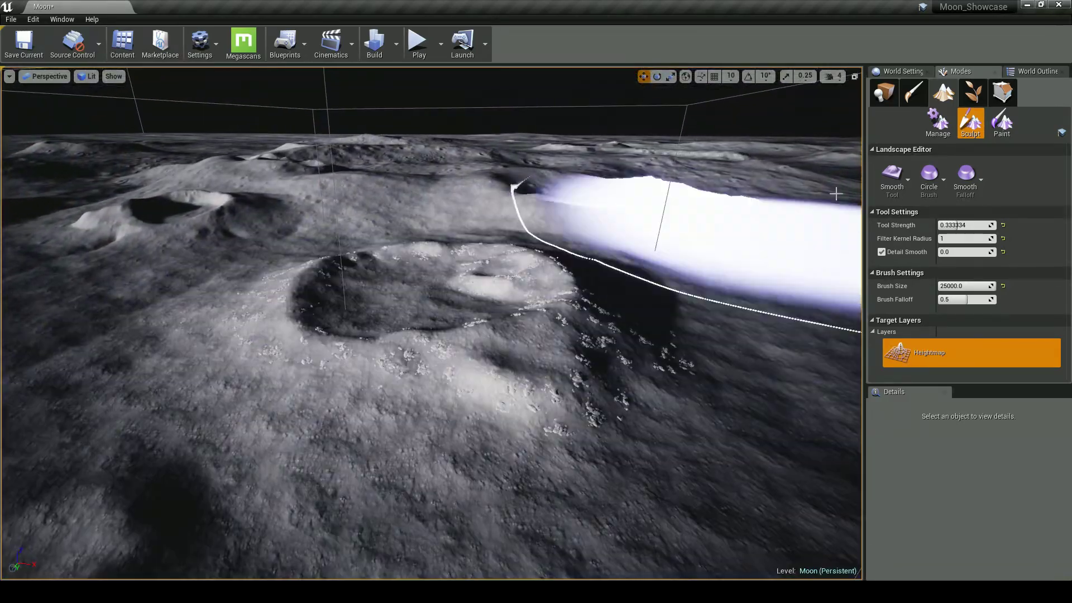
Leave landscape sculpting for object placement and open the Brushify Meshes > Moon folder in the content browser
left_click(885, 93)
right_click_drag(698, 235, 712, 228)
key("w")
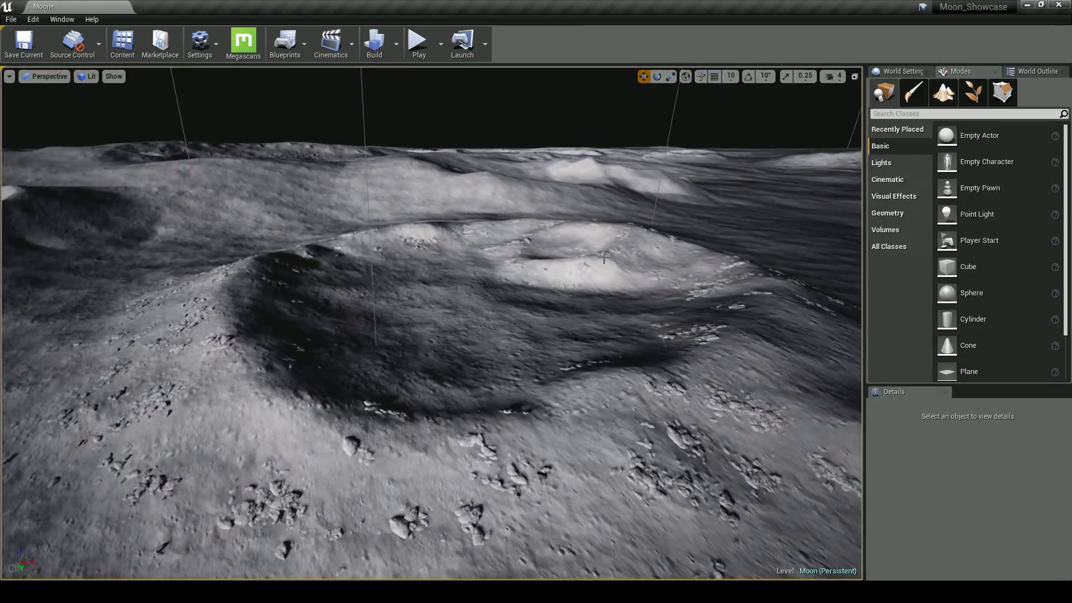
left_click(124, 51)
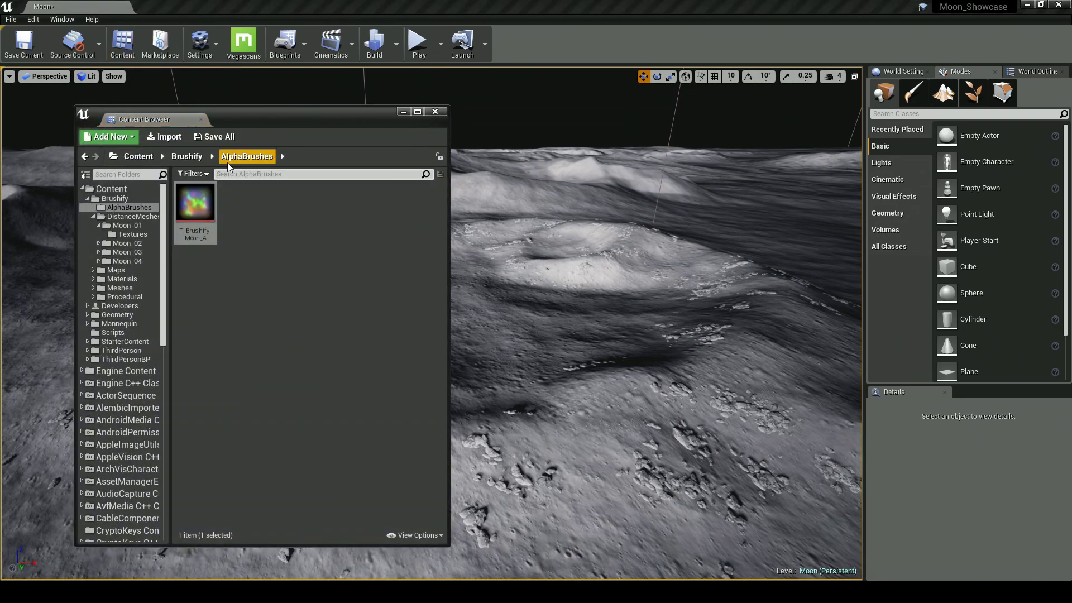
left_click(141, 196)
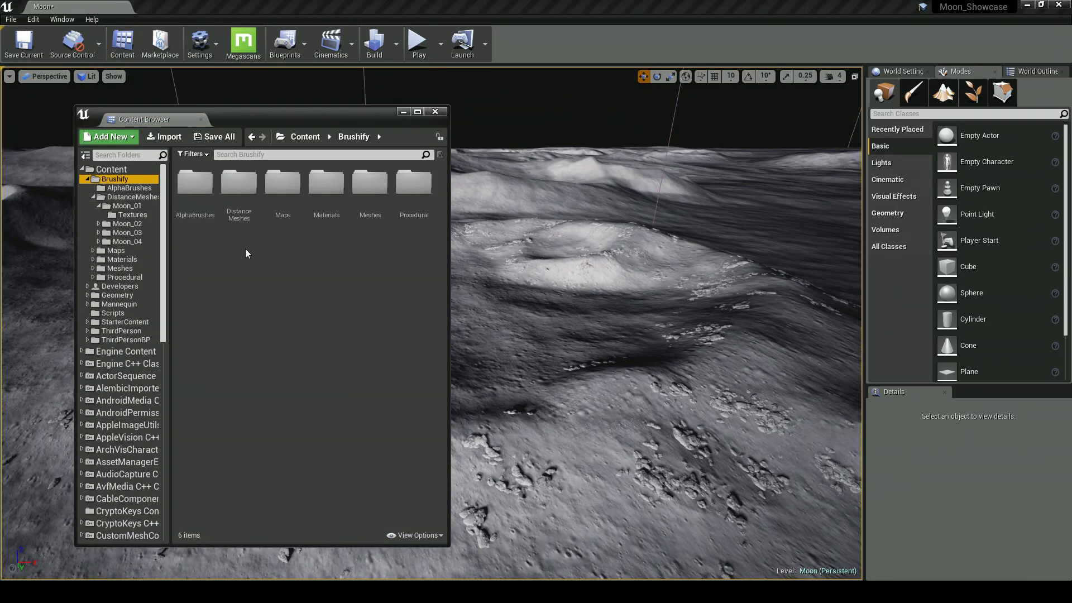
double_click(362, 210)
double_click(289, 231)
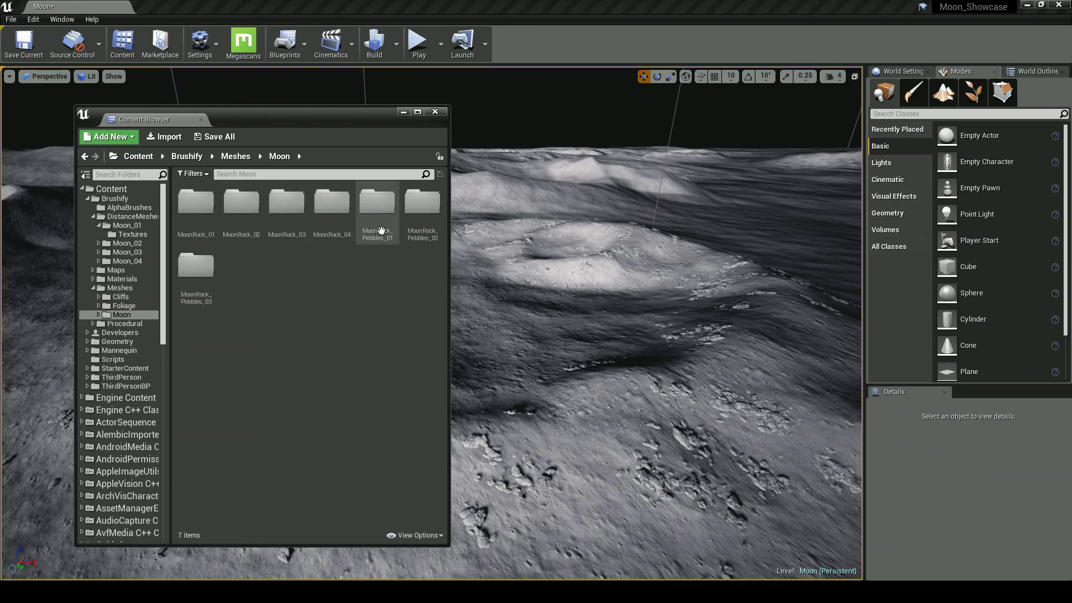
Place the S_MoonRock_01 mesh from the MoonRock_01 folder on the crater slope and put the content browser away
double_click(196, 221)
left_click_drag(283, 204, 506, 329)
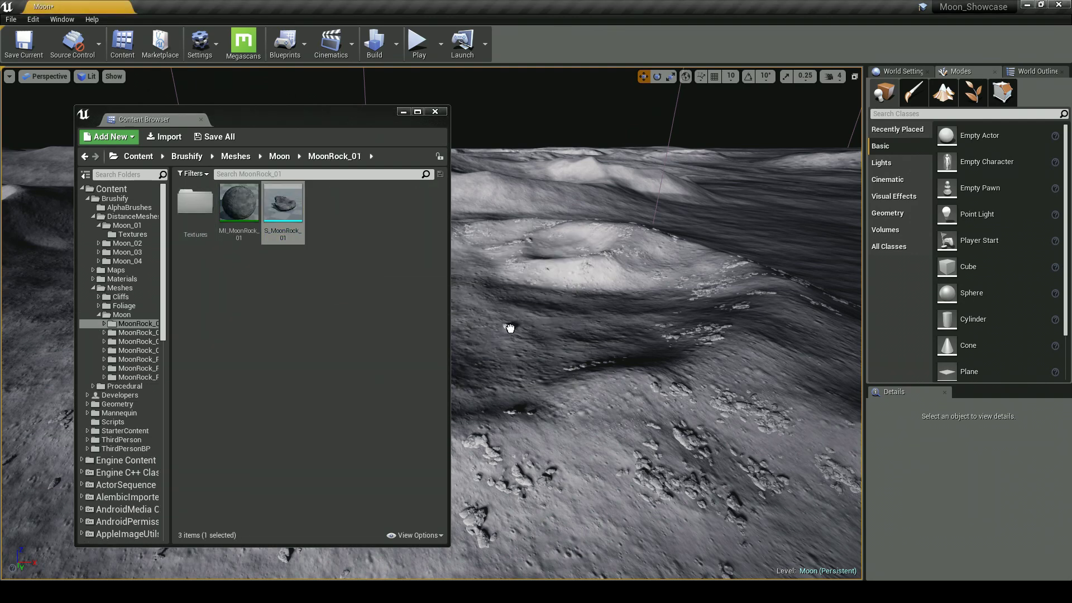
left_click(532, 280)
left_click(404, 111)
Scale, rotate and move the placed S_MoonRock_01 so it sits on the crater rim
right_click_drag(568, 345, 542, 355)
key("w")
left_click(525, 335)
key("w")
key("r")
mouse_move(474, 379)
left_mouse_down()
mouse_move(479, 342)
mouse_move(510, 348)
mouse_move(527, 395)
mouse_move(492, 400)
mouse_move(487, 382)
left_mouse_up()
key("e")
left_click_drag(458, 335, 350, 207)
key("w")
key("e")
key("w")
key("Escape")
Reselect S_MoonRock_01 on the crater rim, view it from closer, and adjust its rotation and position
mouse_move(358, 223)
right_mouse_down()
mouse_move(367, 203)
mouse_move(406, 208)
mouse_move(392, 195)
mouse_move(357, 198)
mouse_move(365, 254)
mouse_move(350, 234)
right_mouse_up()
left_click(561, 328)
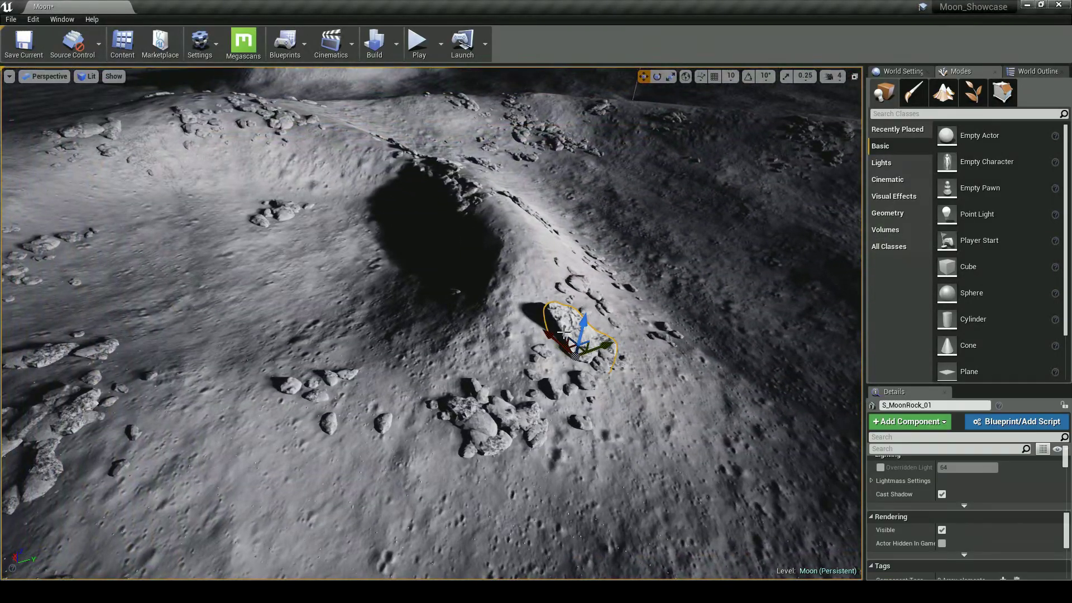
mouse_move(378, 211)
right_mouse_down()
mouse_move(386, 184)
mouse_move(387, 231)
mouse_move(386, 211)
right_mouse_up()
key("e")
left_click_drag(465, 385, 467, 386)
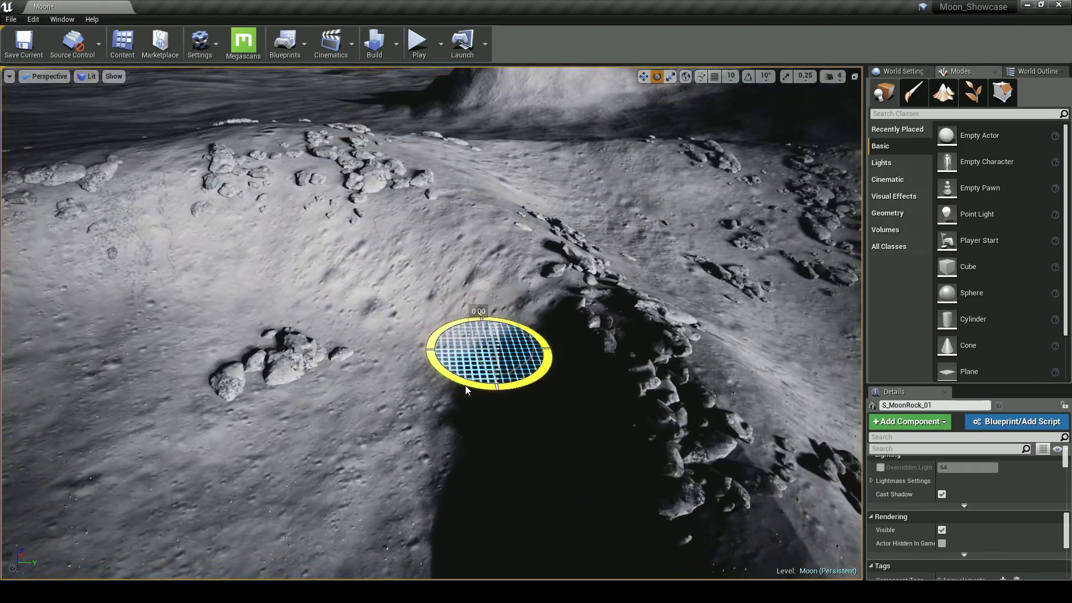
key("w")
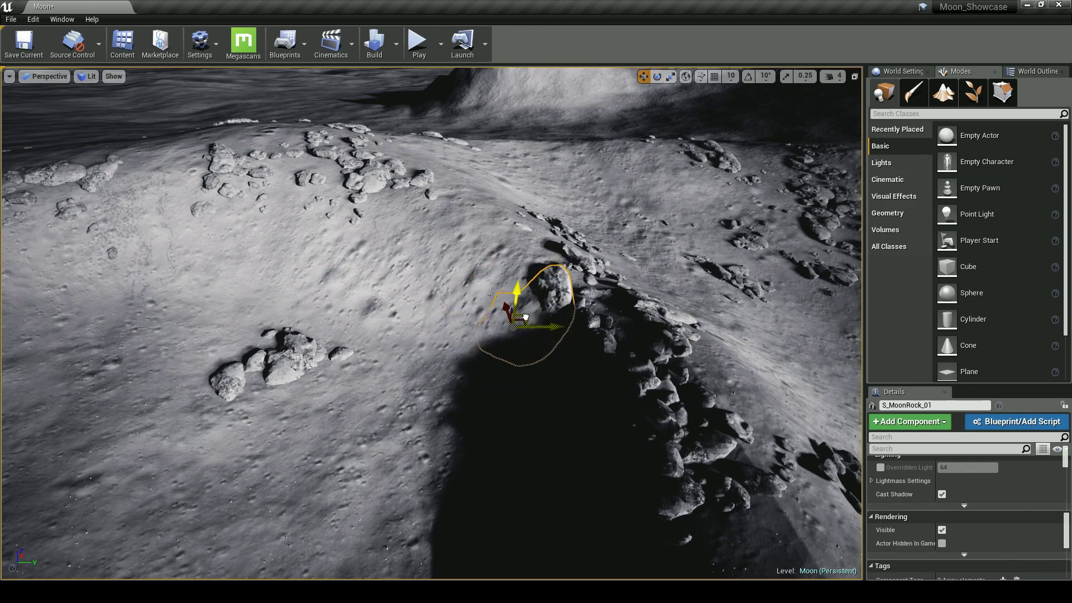
Duplicate the moon rock beside the original and replace the copy's static mesh with S_MoonRock_02
left_click_drag(515, 317, 418, 312, "alt")
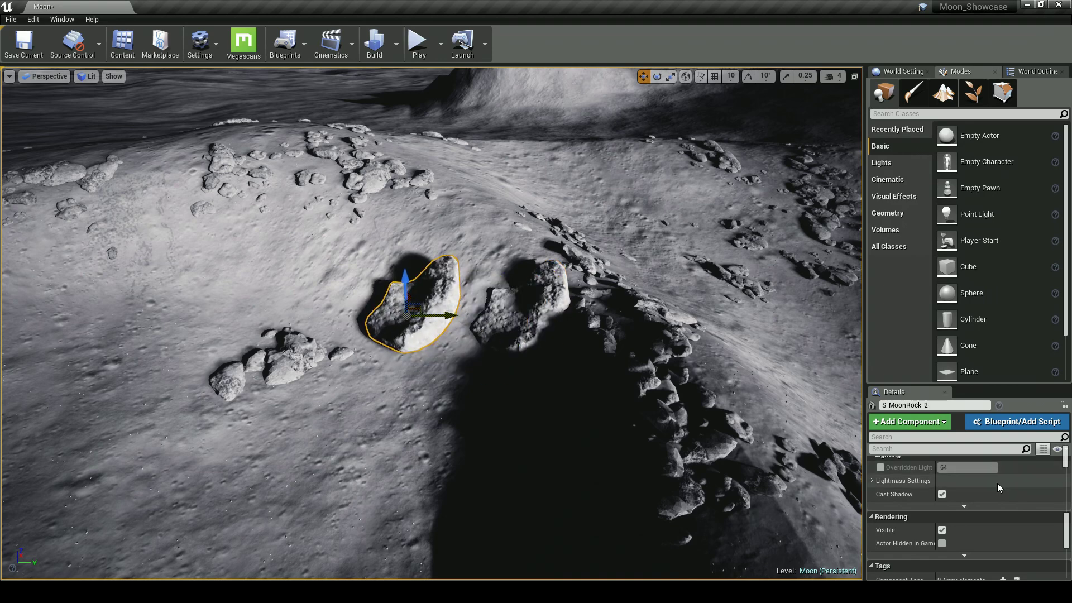
left_click_drag(993, 385, 993, 175)
scroll(978, 395, "up", 10)
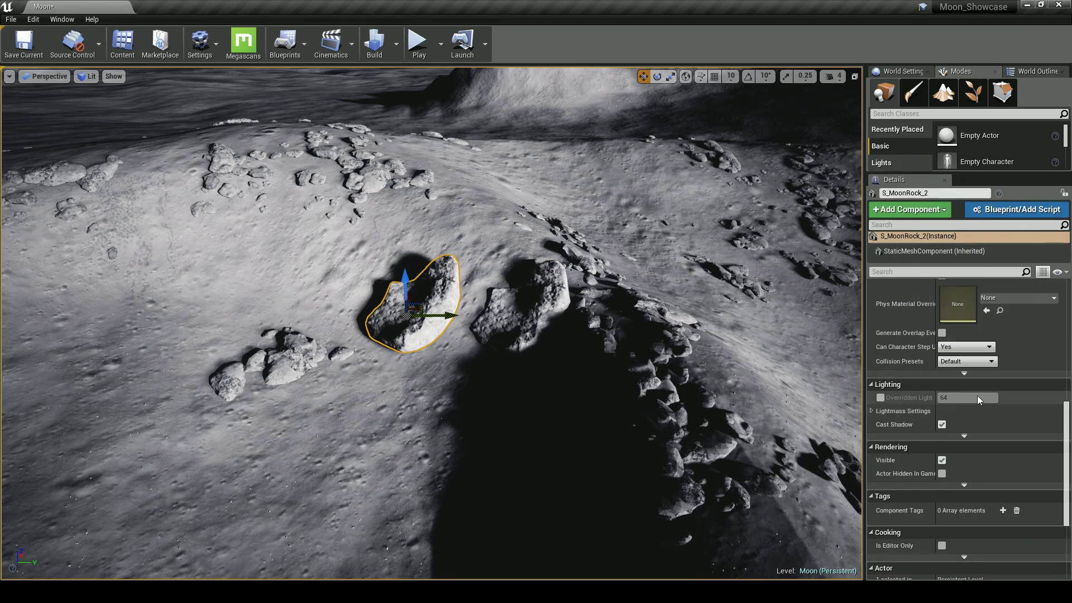
left_click(1000, 360)
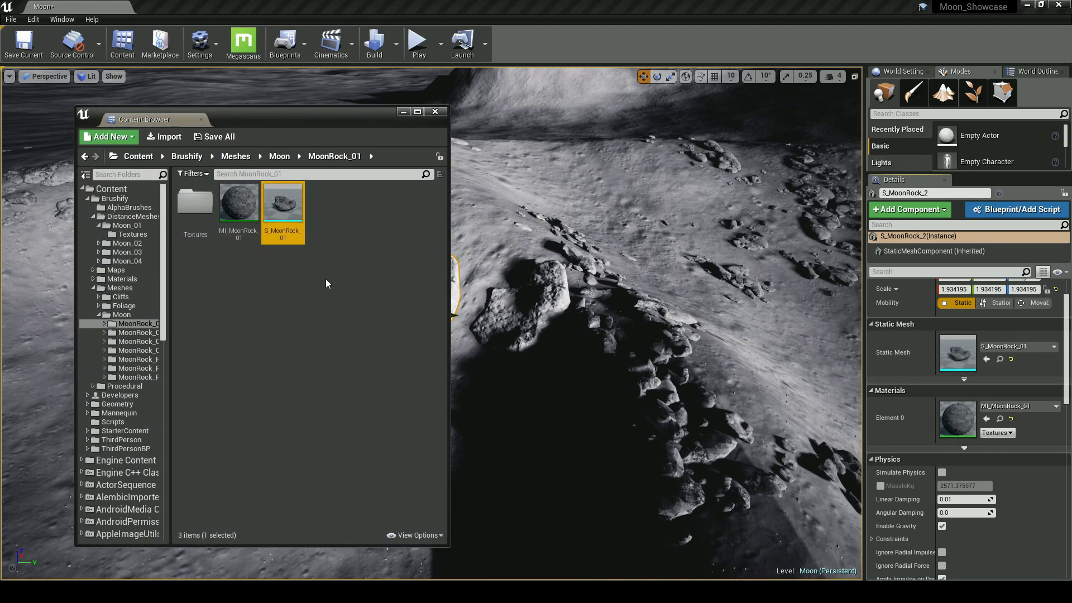
left_click(134, 332)
left_click_drag(283, 204, 960, 353)
left_click(403, 112)
Rotate the S_MoonRock_02 copy and move it into the crater slope beside the first rock
key("f")
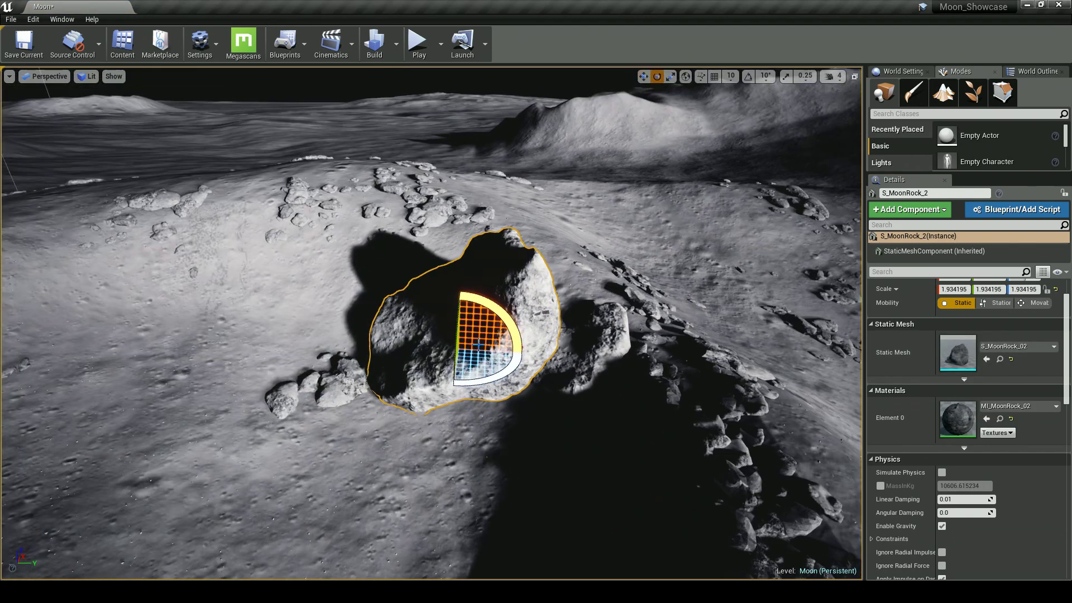
left_click_drag(471, 384, 487, 380)
key("w")
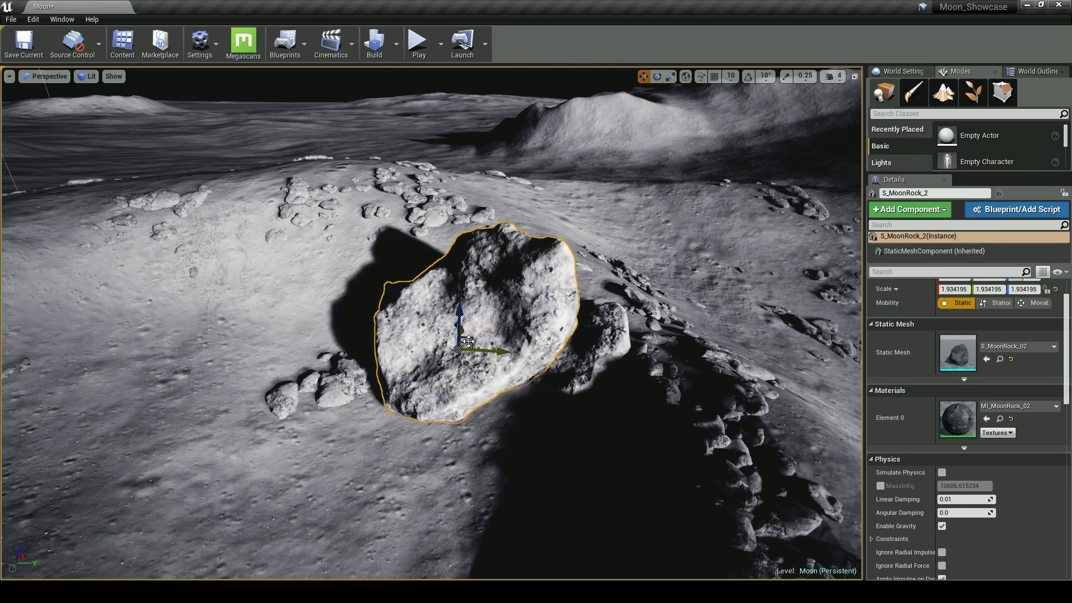
left_click_drag(467, 342, 489, 308)
key("e")
left_click_drag(462, 269, 483, 307)
key("Escape")
Duplicate the S_MoonRock_02 rock further along the crater rim and replace the copy's static mesh with S_MoonRock_03
key("w")
right_click_drag(523, 343, 570, 330)
key("a")
left_click(642, 252)
left_click_drag(584, 317, 366, 334, "alt")
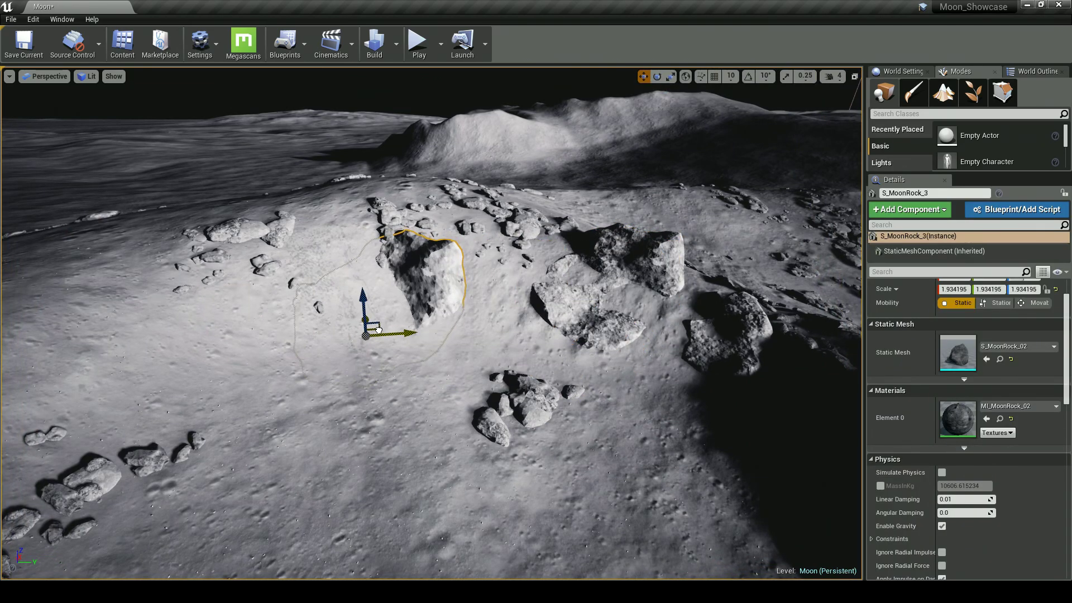
left_click(1001, 361)
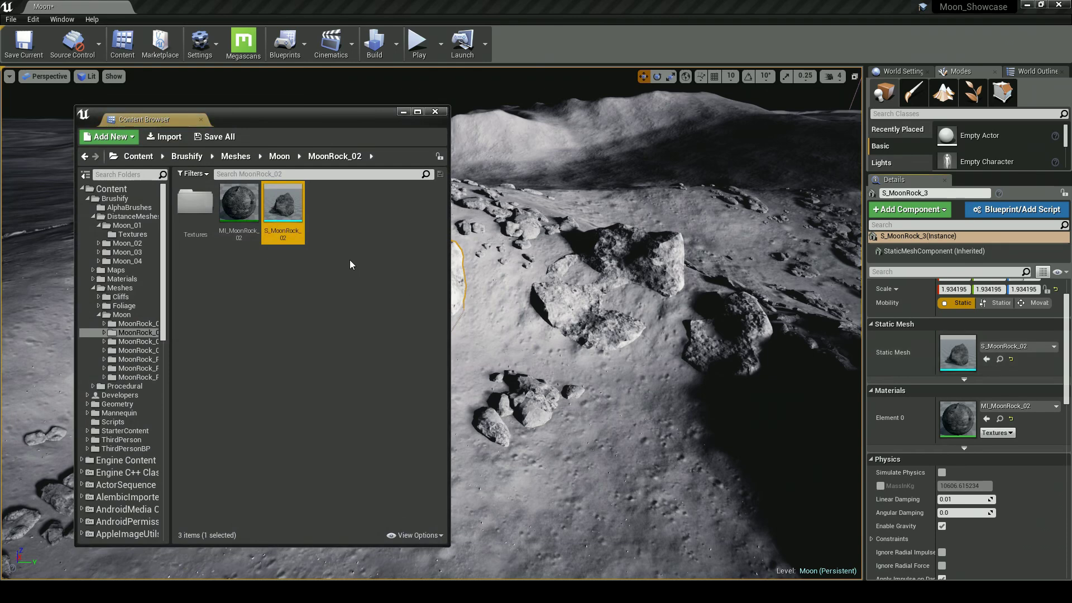
left_click(279, 156)
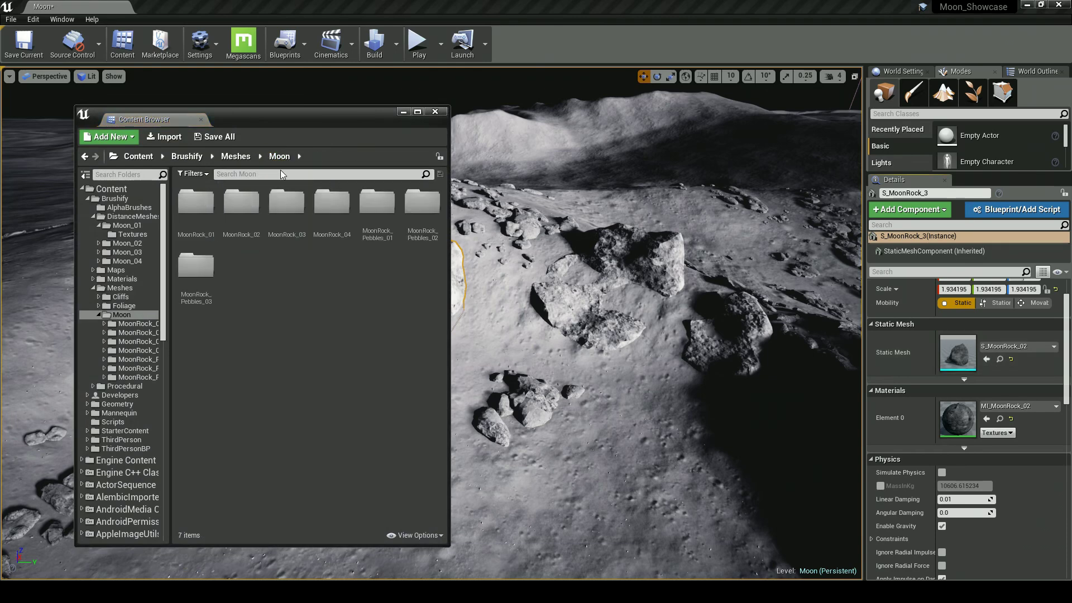
double_click(301, 218)
left_click_drag(306, 228, 971, 366)
left_click(403, 113)
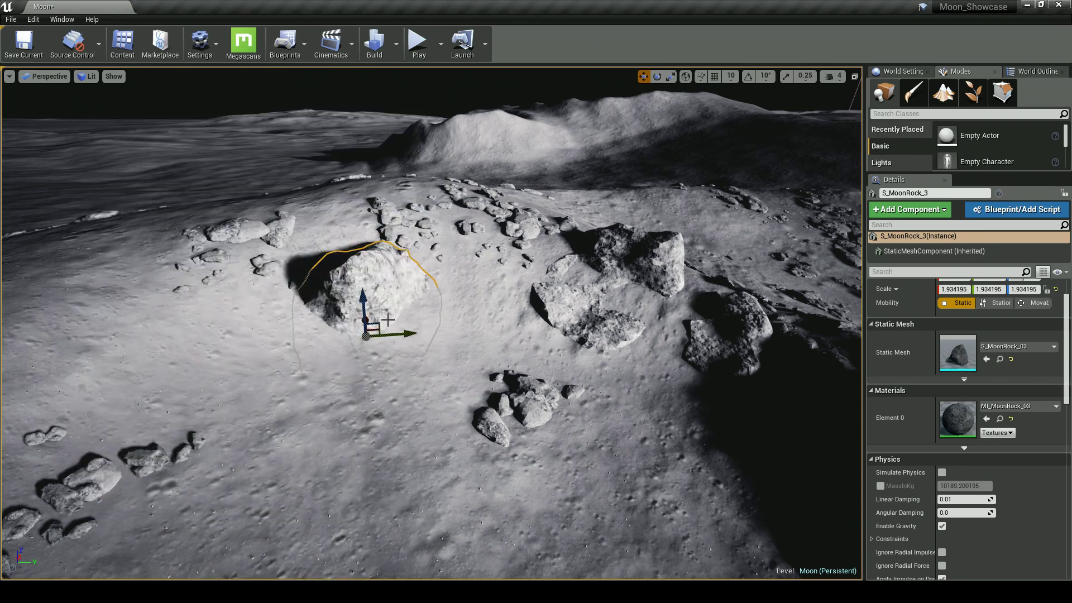
Rotate and reposition the S_MoonRock_03 rock on the rim, and add a copy beside it scaled to about 2.75
key("e")
left_click_drag(385, 329, 312, 296)
key("w")
key("e")
Replace the enlarged copy's static mesh with S_MoonRock_04, then rotate it and move it further along the crater rim
left_click(1017, 346)
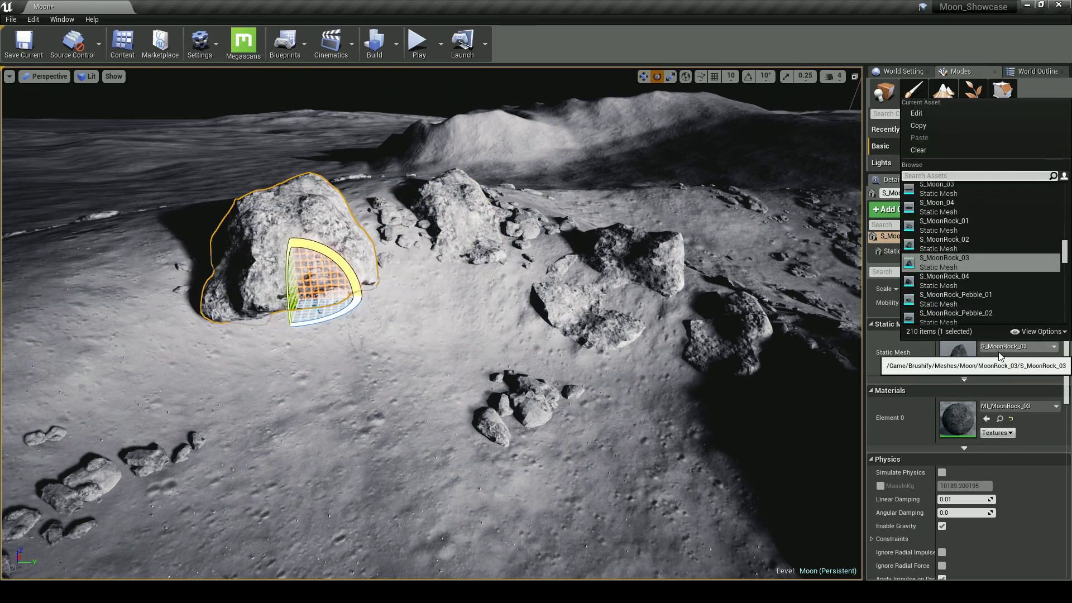
left_click(974, 283)
right_click_drag(388, 280, 346, 275)
left_click_drag(453, 333, 390, 335)
key("w")
left_click_drag(429, 303, 224, 314)
key("e")
key("w")
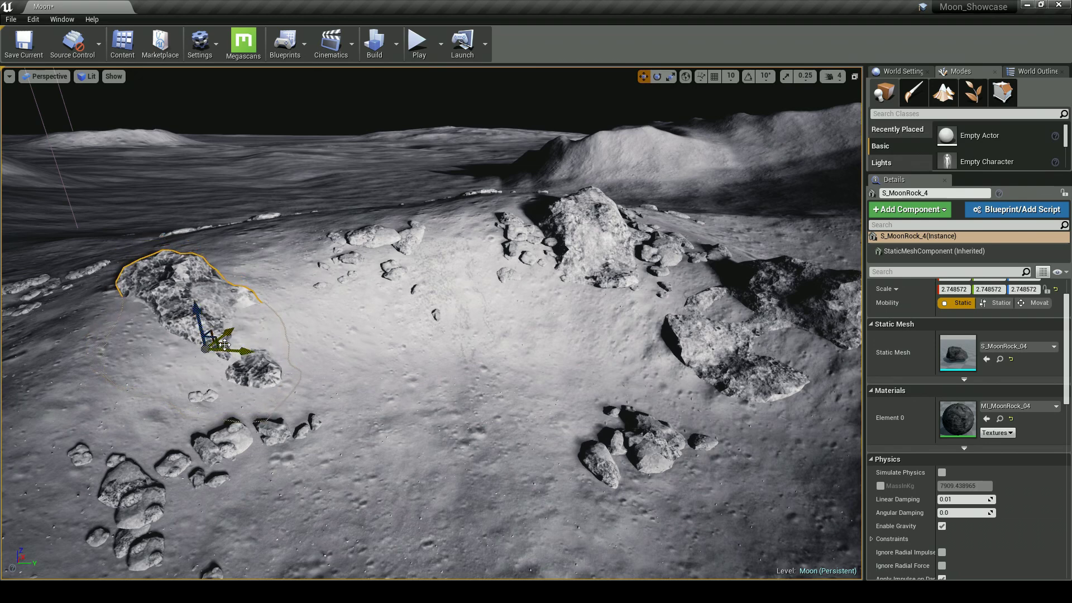
Playtest from inside the crater, running the character across the floor near the placed rocks, and end the session
key("Escape")
mouse_move(395, 352)
right_mouse_down()
mouse_move(279, 344)
mouse_move(391, 334)
mouse_move(390, 351)
right_mouse_up()
key("d")
key("w")
key("a")
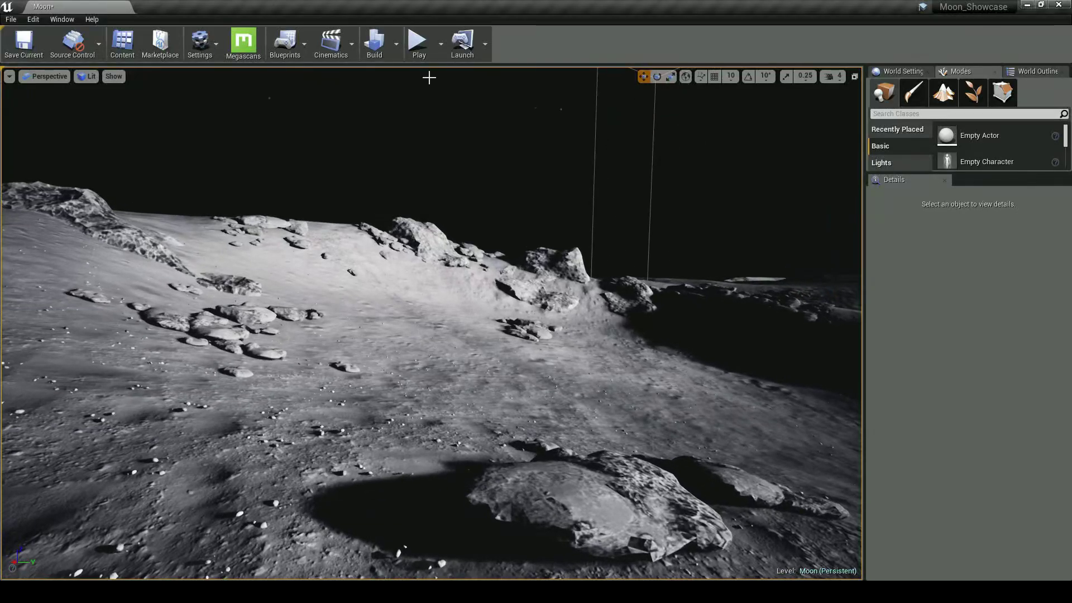
left_click(420, 43)
left_click(444, 210)
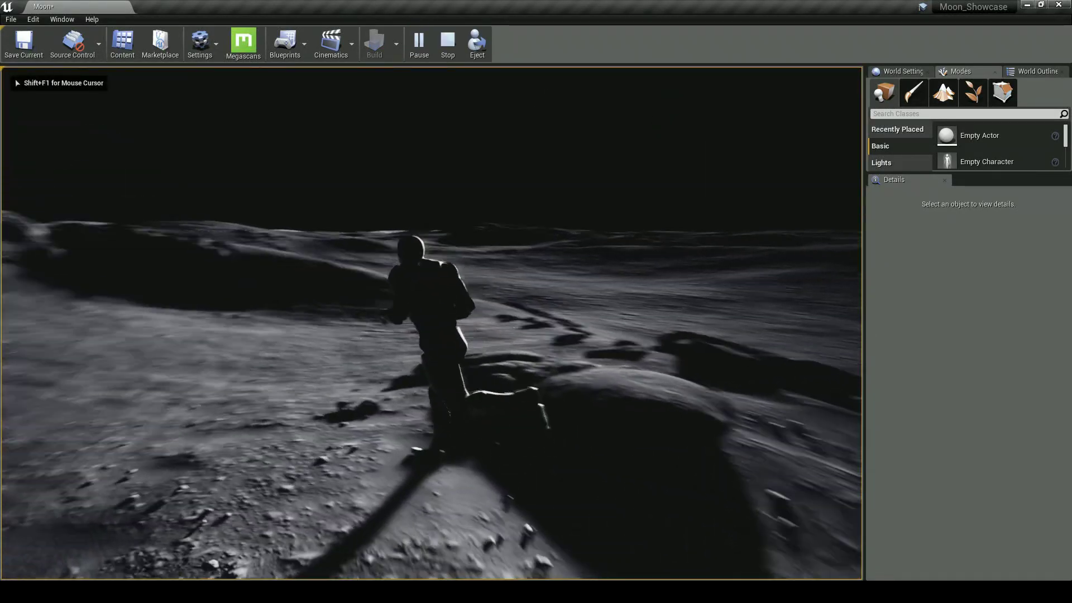
key("d")
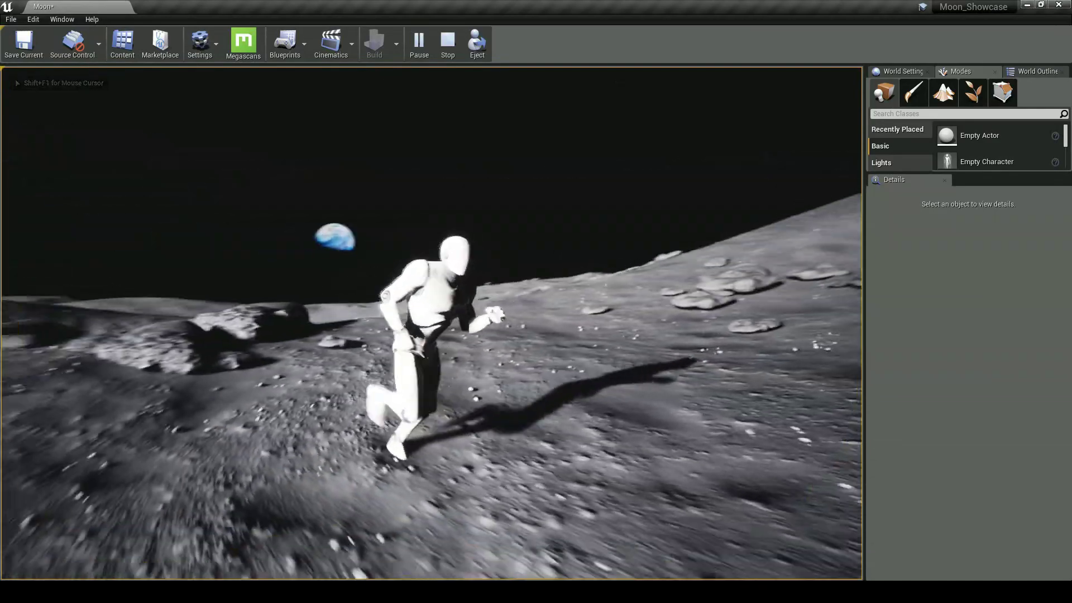
key("s")
key("d")
key("w")
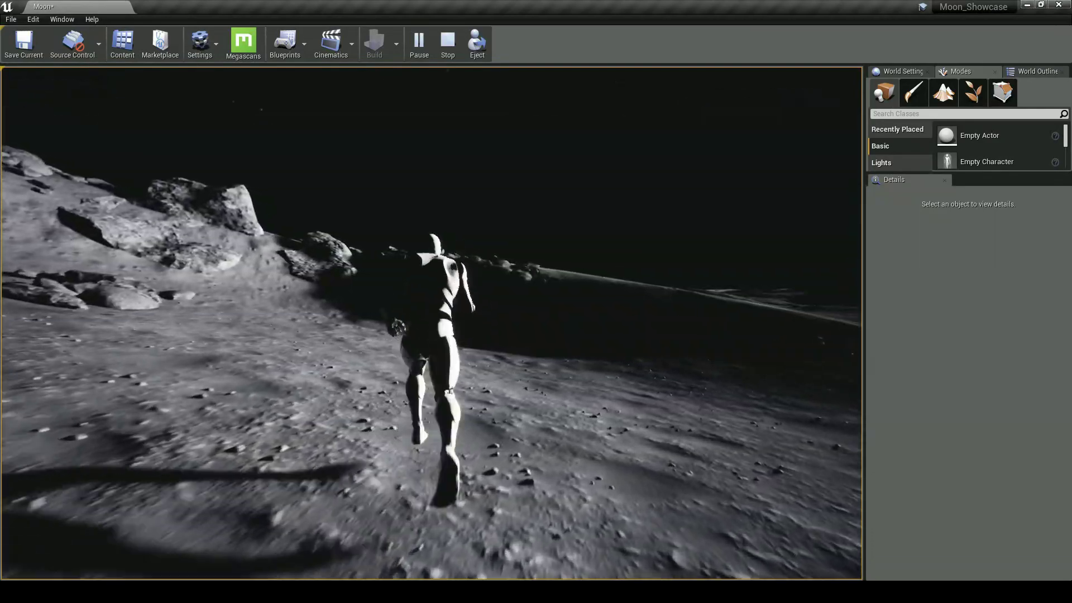
key("d")
key("w")
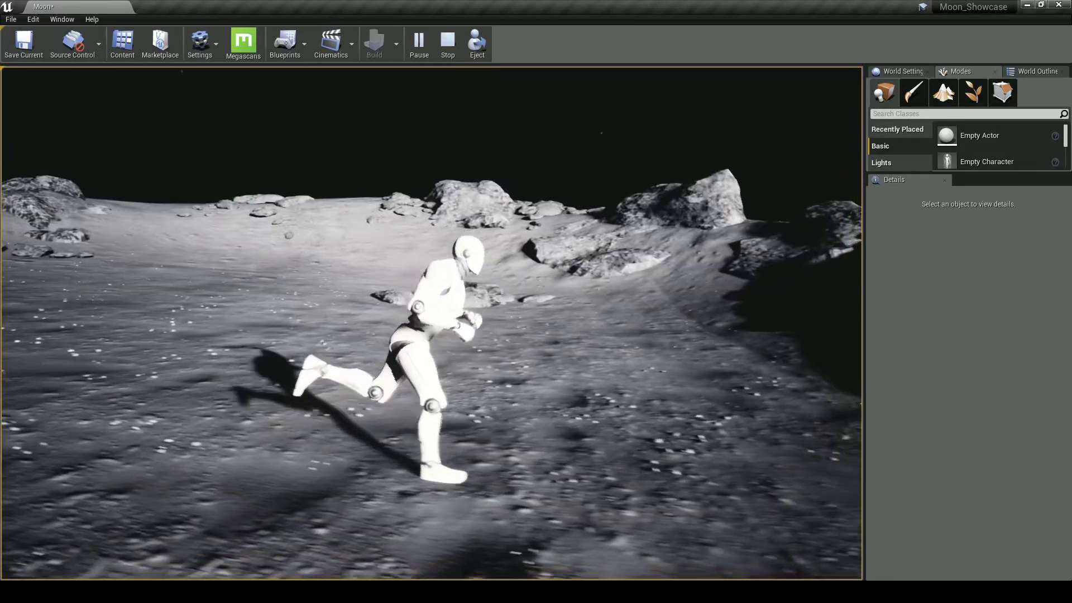
key("Escape")
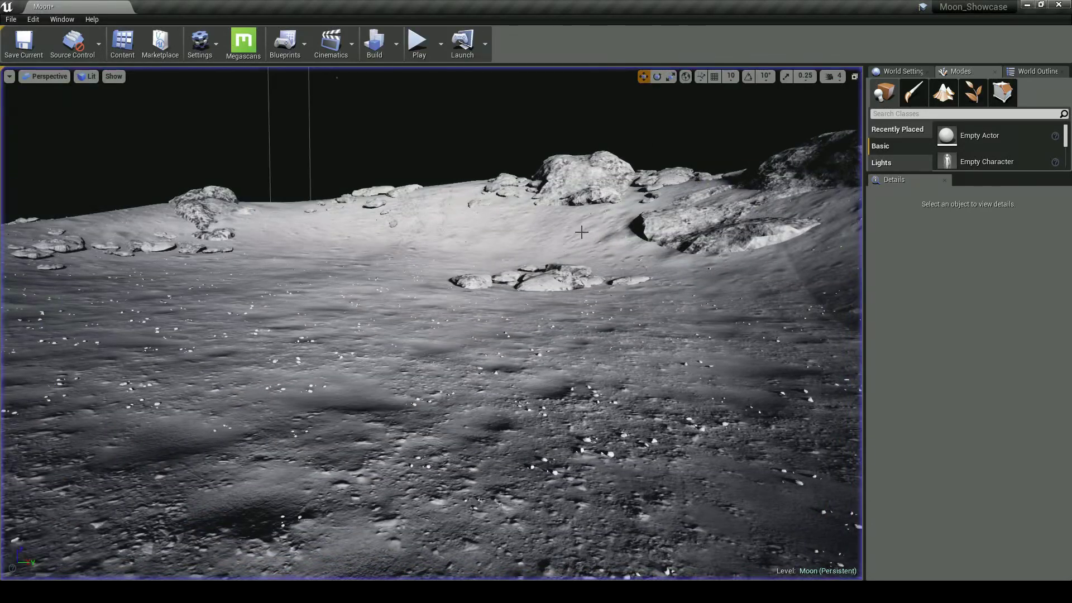
Switch to foliage painting, select the three moon rock pebble foliage types, and set the brush size to about 390
left_click(971, 96)
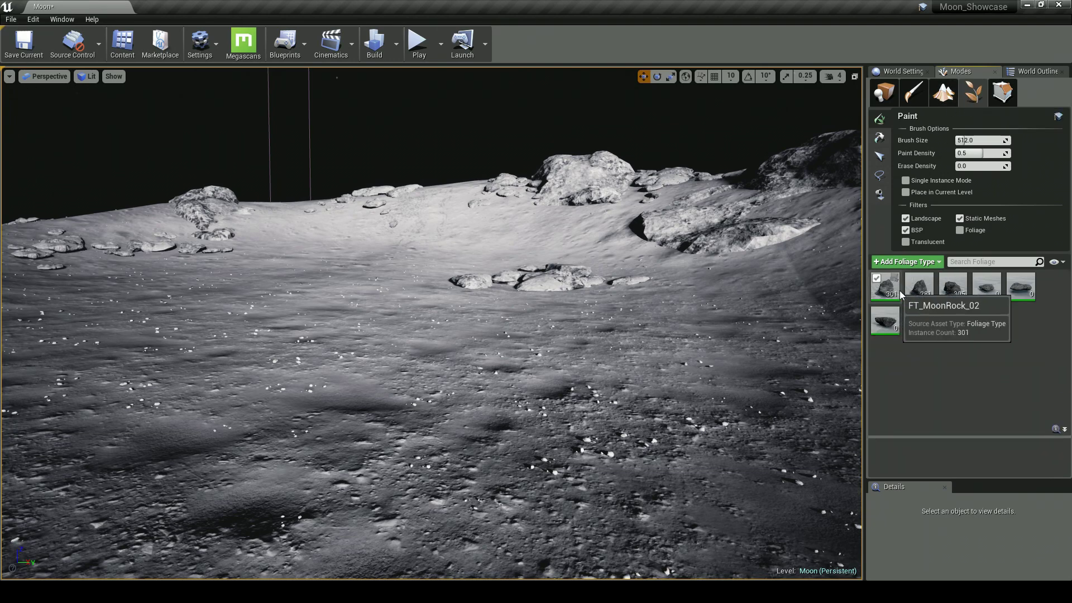
left_click(951, 287)
left_click(879, 287, "shift")
left_click(877, 279)
left_click(984, 296)
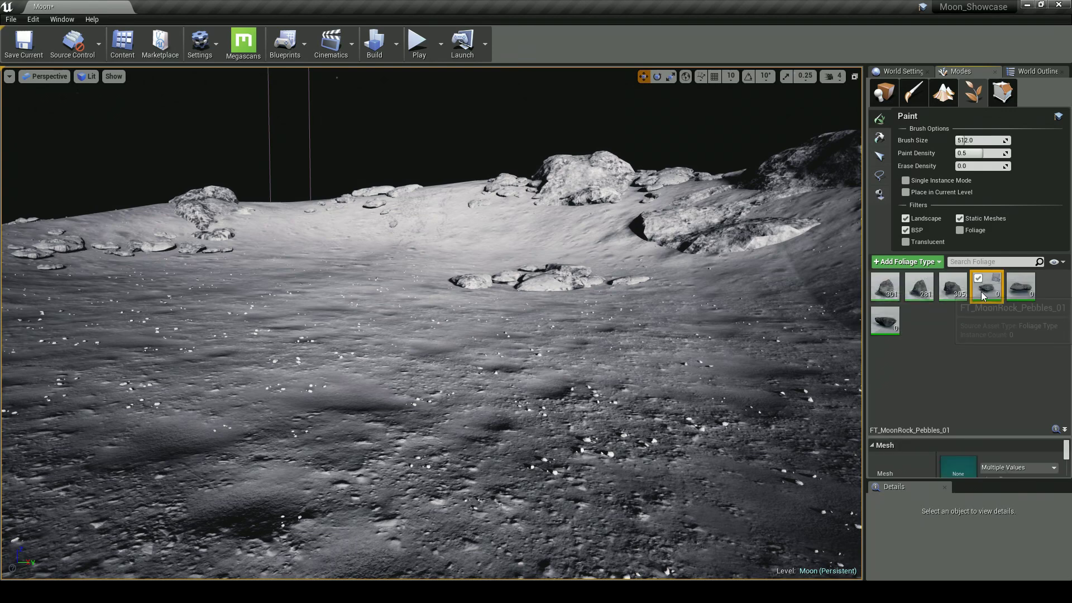
left_click(885, 320, "shift")
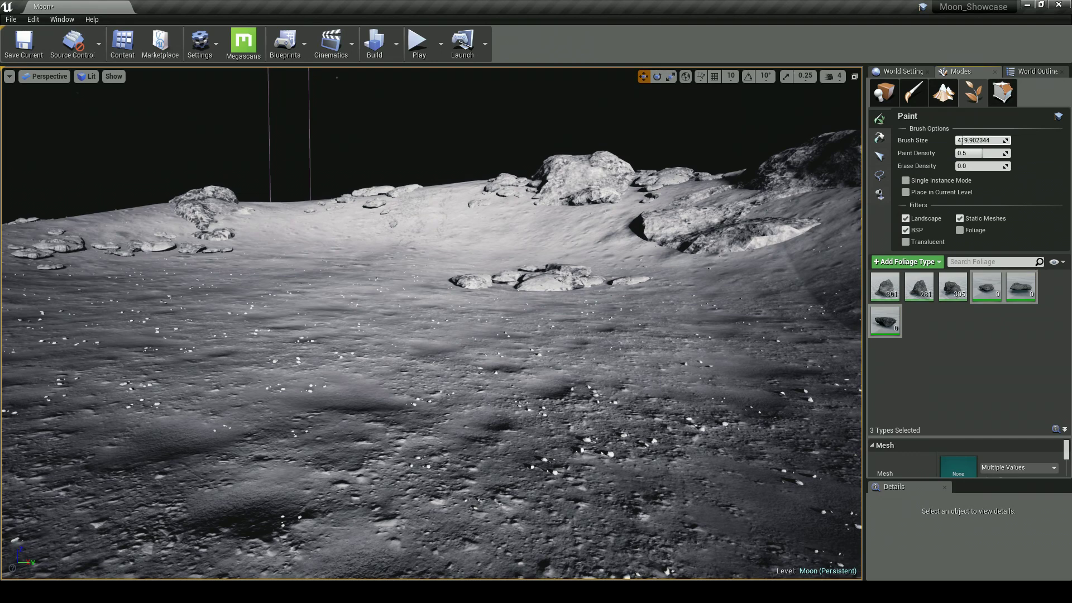
left_click(991, 291)
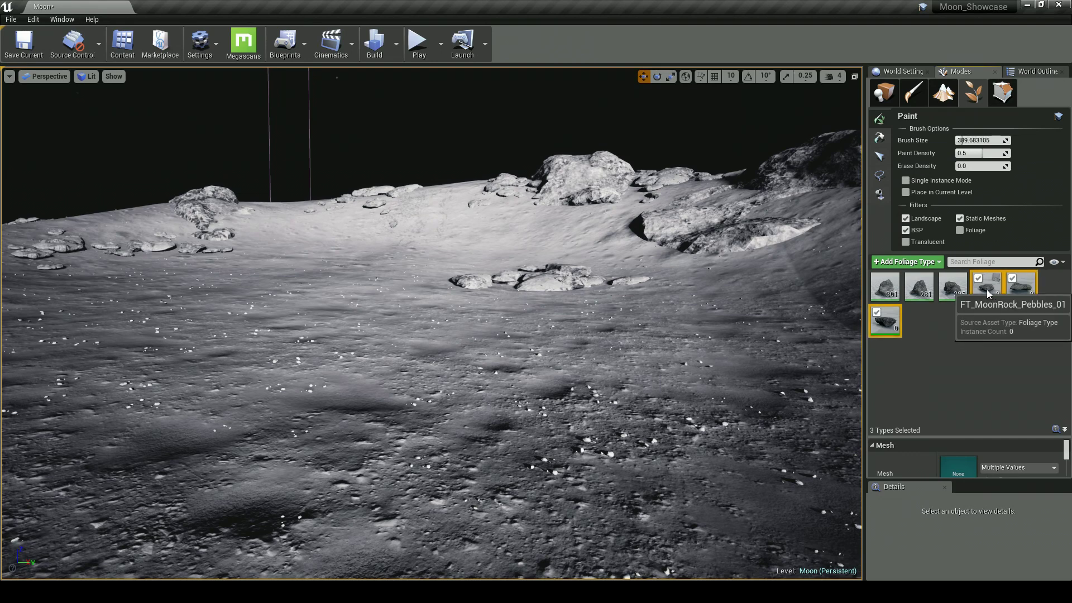
Select all six moon rock foliage types and deactivate them for painting
left_click(878, 291)
left_click(892, 327, "shift")
left_click(877, 279)
left_click(877, 279)
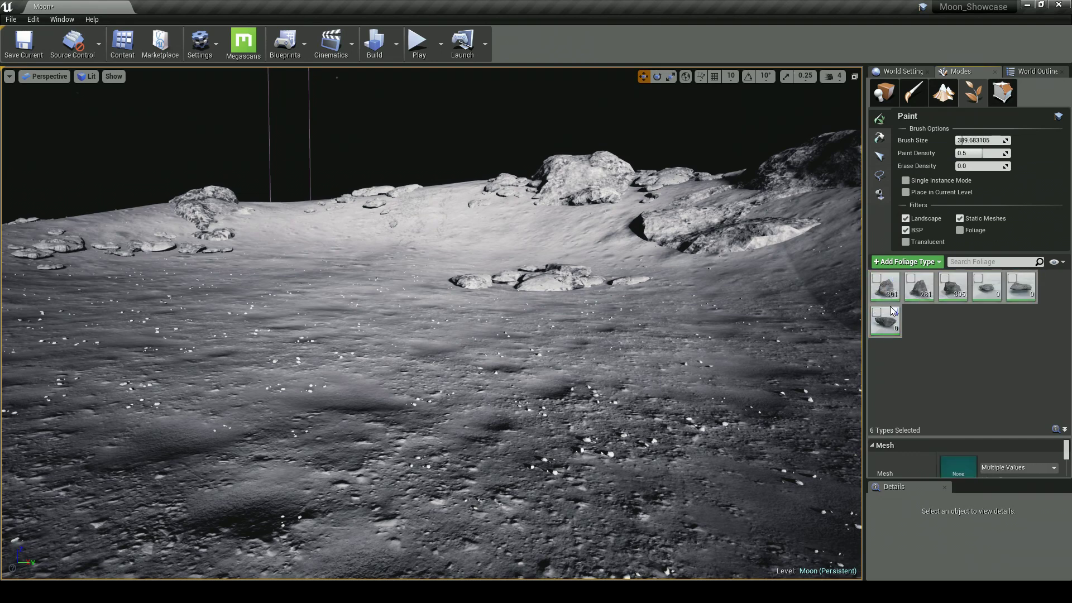
Activate only the three MoonRock_Pebbles foliage types for painting and set their density per 1Kuu to 100
left_click(986, 292)
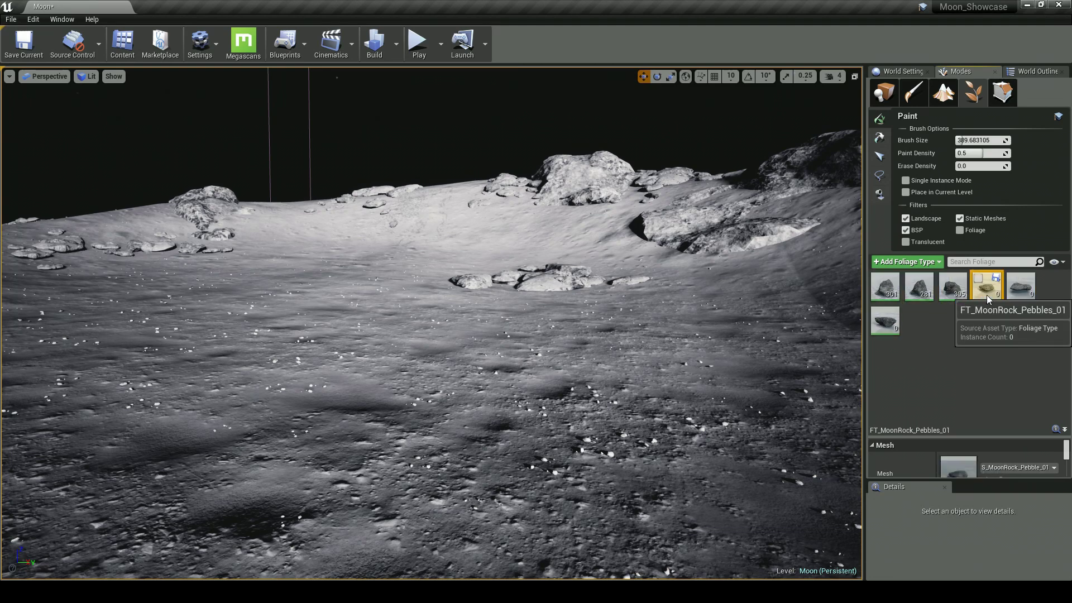
left_click(1014, 294, "ctrl")
left_click(885, 327, "ctrl")
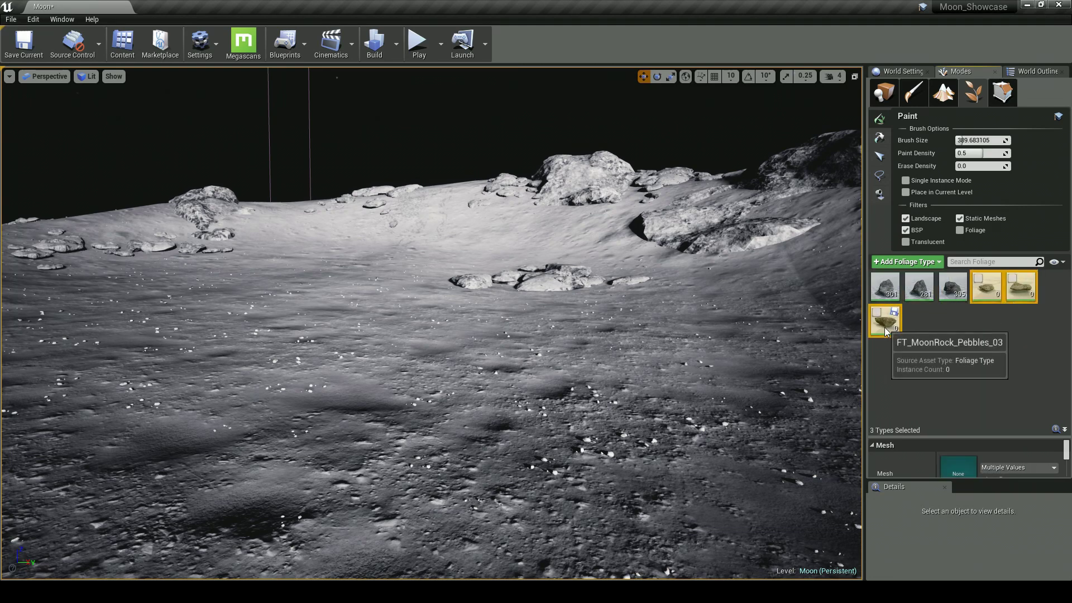
left_click(874, 322, "ctrl")
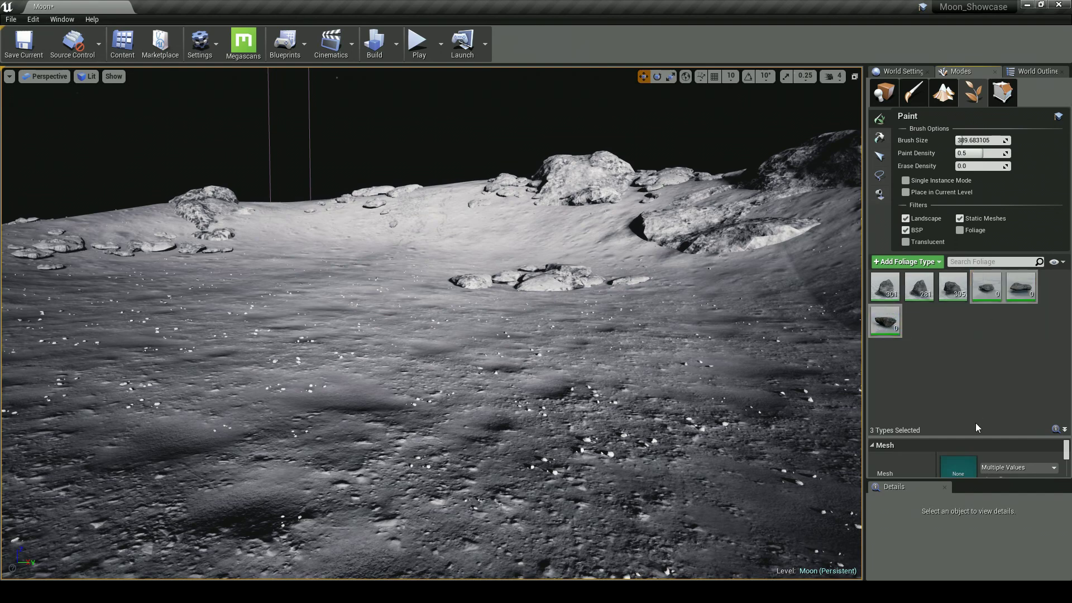
left_click_drag(972, 436, 972, 316)
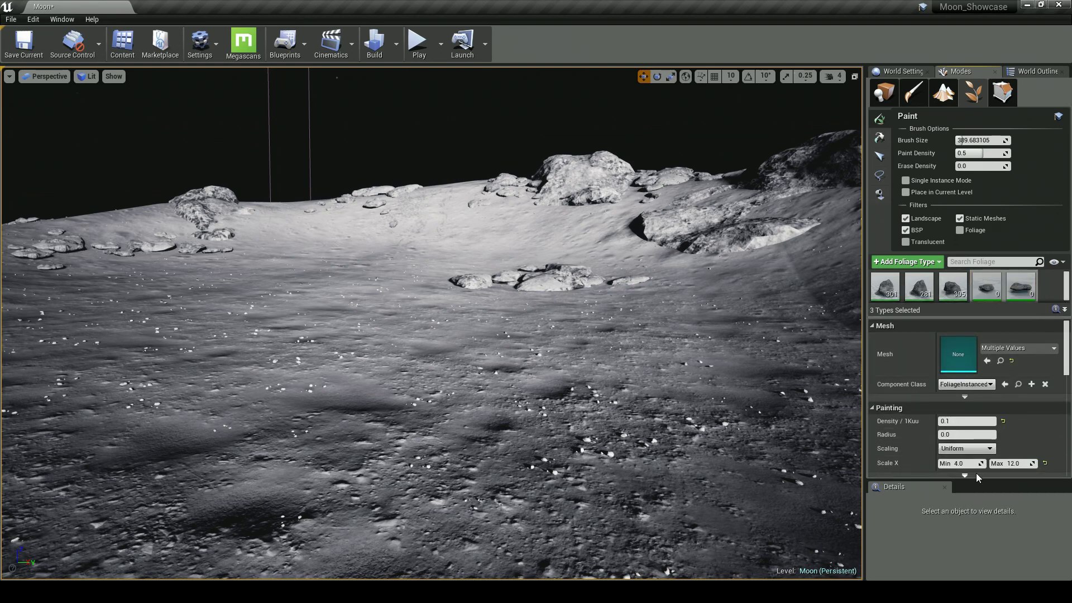
left_click_drag(968, 480, 968, 539)
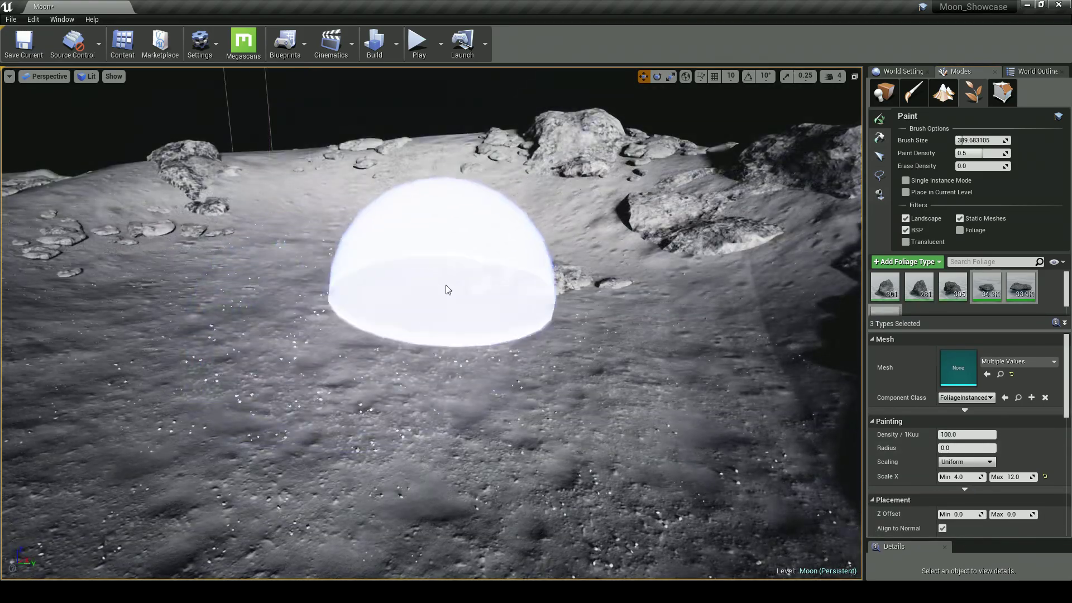
Set the pebbles' brush size to 120, Scale X to 1.0 and minimum ground slope angle to 0, and paint a test patch on the crater floor
key("w")
right_click_drag(335, 346, 343, 383)
scroll(431, 271, "up", 2)
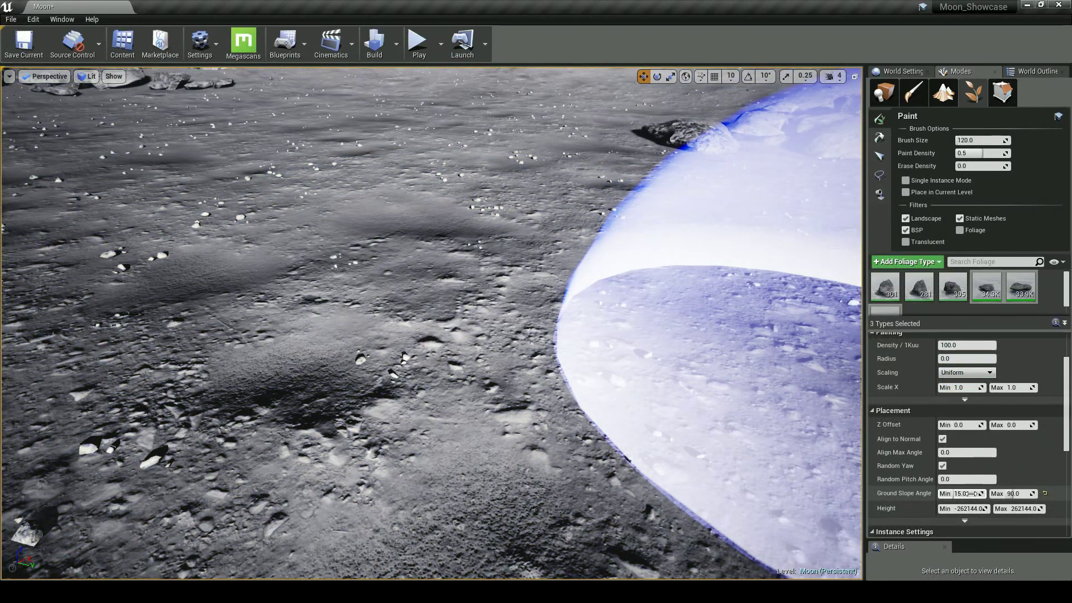
left_click(973, 494)
type("0")
key("Return")
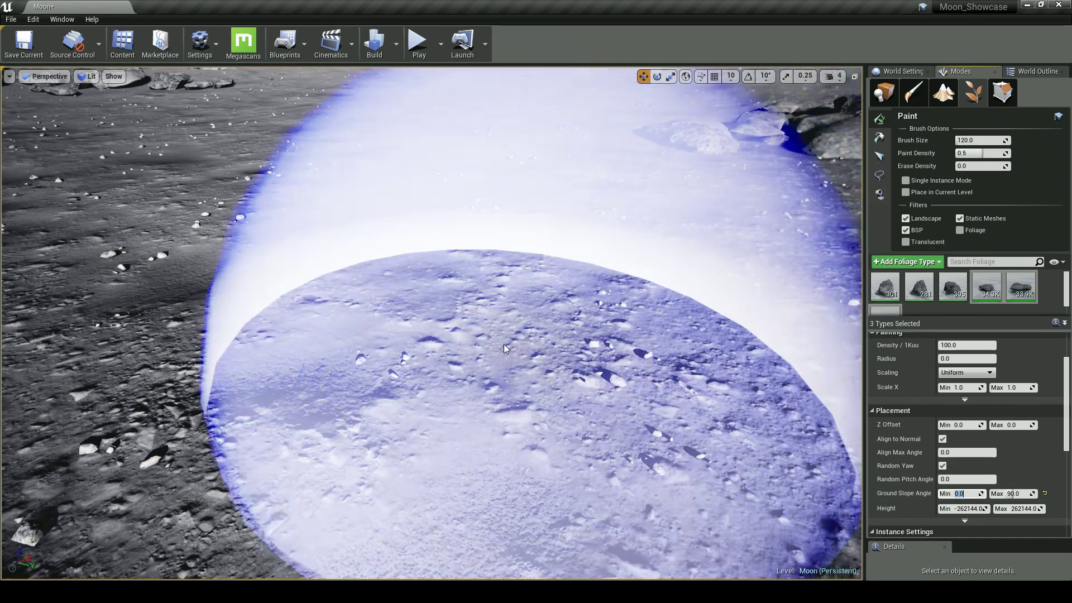
left_click(507, 347)
right_click_drag(466, 294, 541, 234)
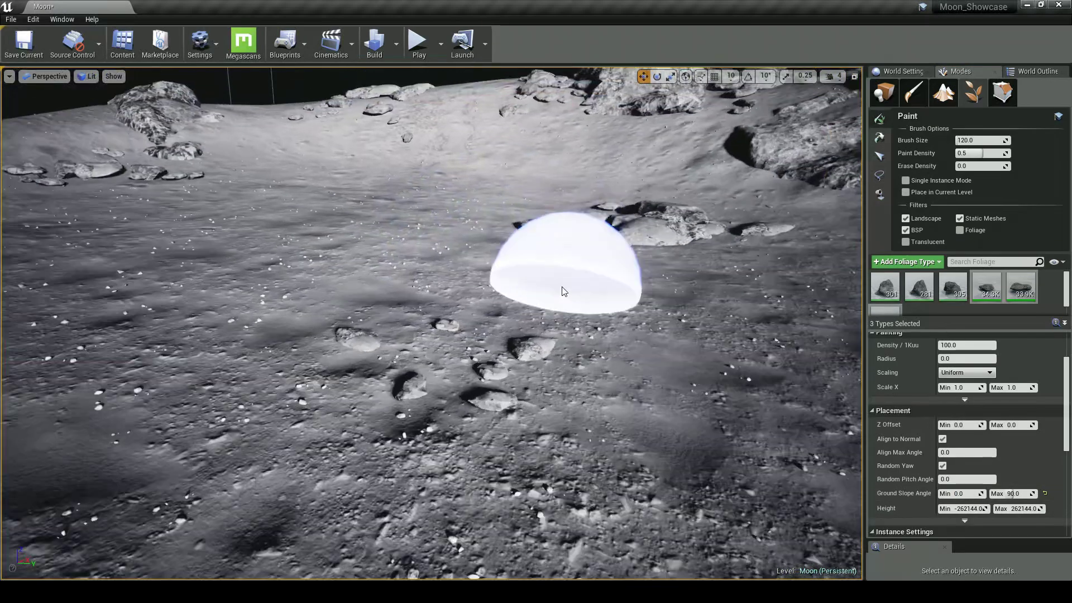
scroll(602, 313, "up", 3)
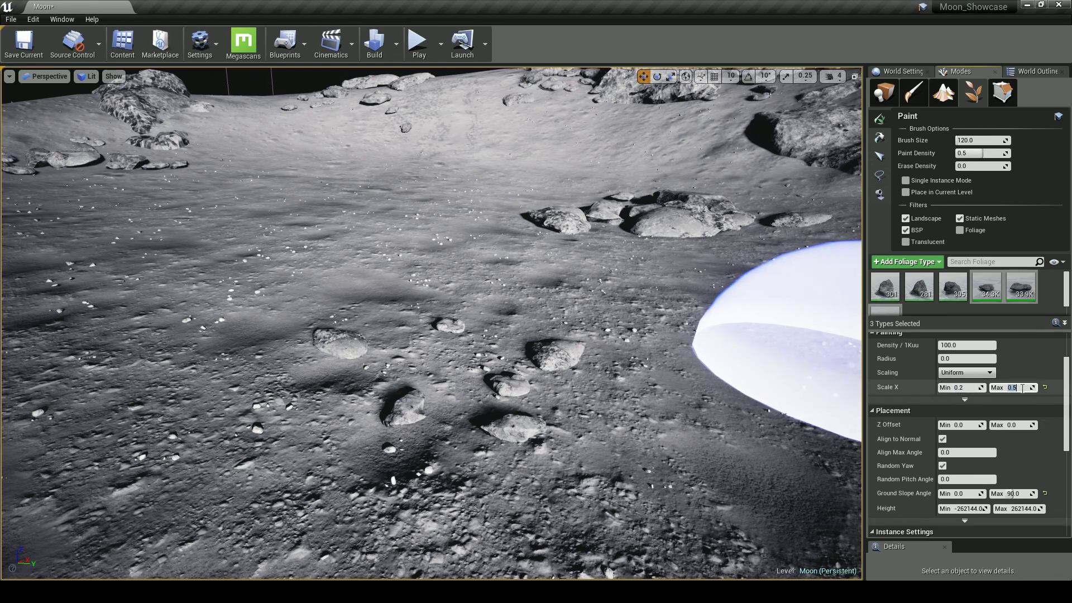
Set the pebbles' Scale X range to 0.2–0.5, undo the test patch, and paint across the same crater floor area
key("Return")
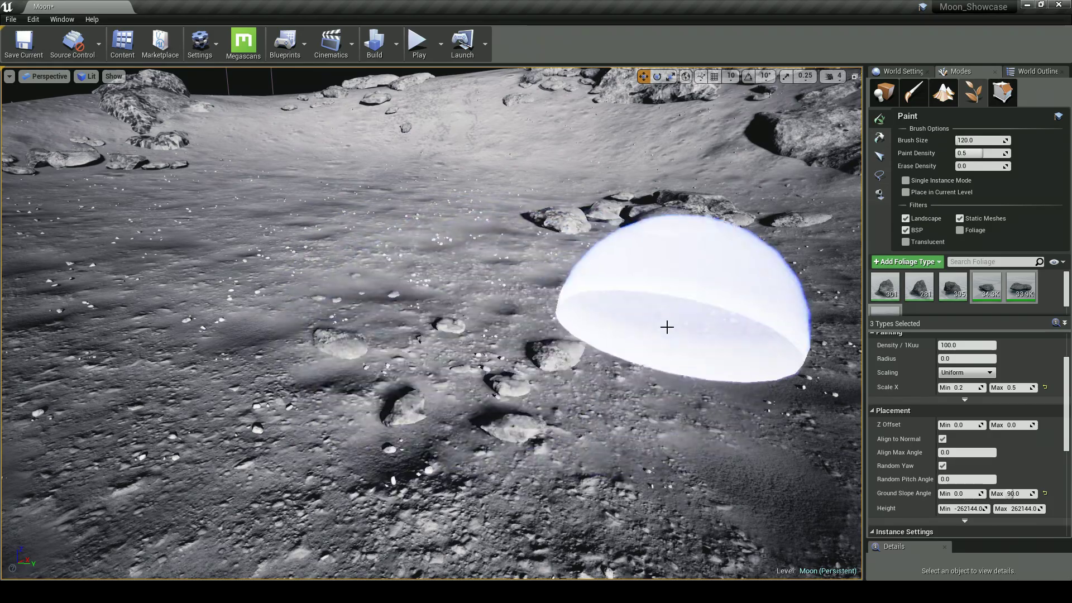
key("ctrl+z")
left_click_drag(302, 352, 577, 361)
mouse_move(662, 368)
right_mouse_down()
mouse_move(662, 402)
mouse_move(670, 386)
mouse_move(769, 353)
mouse_move(745, 408)
mouse_move(726, 366)
mouse_move(689, 361)
right_mouse_up()
right_click_drag(570, 341, 581, 366)
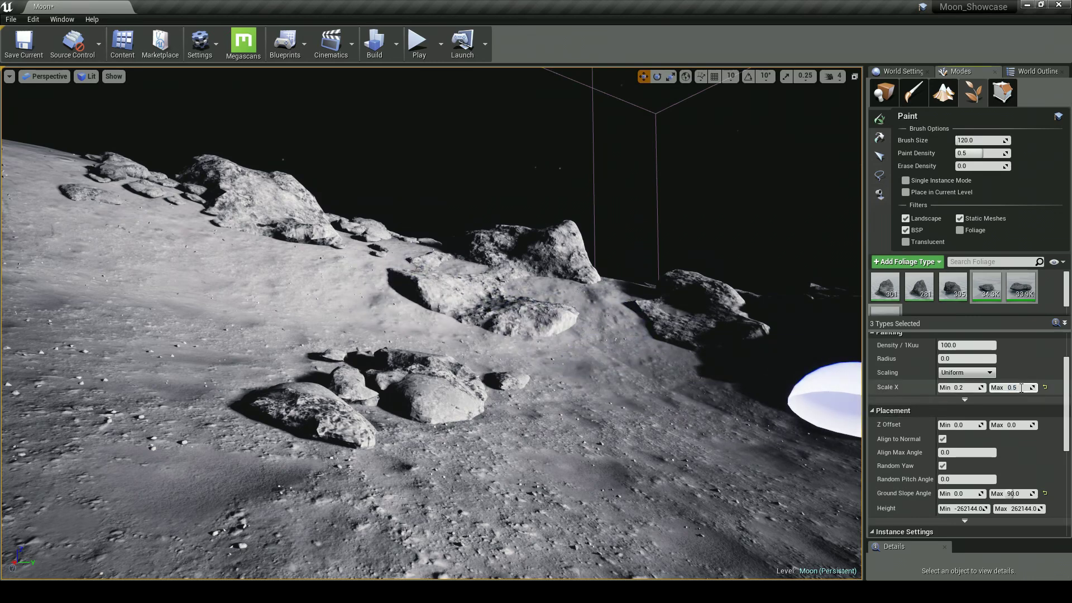
Paint pebbles along the rocky crater slope, and set the maximum Scale X to 0.7, density to 300 and brush size to 70
left_click(360, 288)
mouse_move(363, 285)
left_mouse_down()
mouse_move(501, 302)
mouse_move(430, 311)
mouse_move(737, 347)
mouse_move(751, 431)
mouse_move(957, 439)
left_mouse_up()
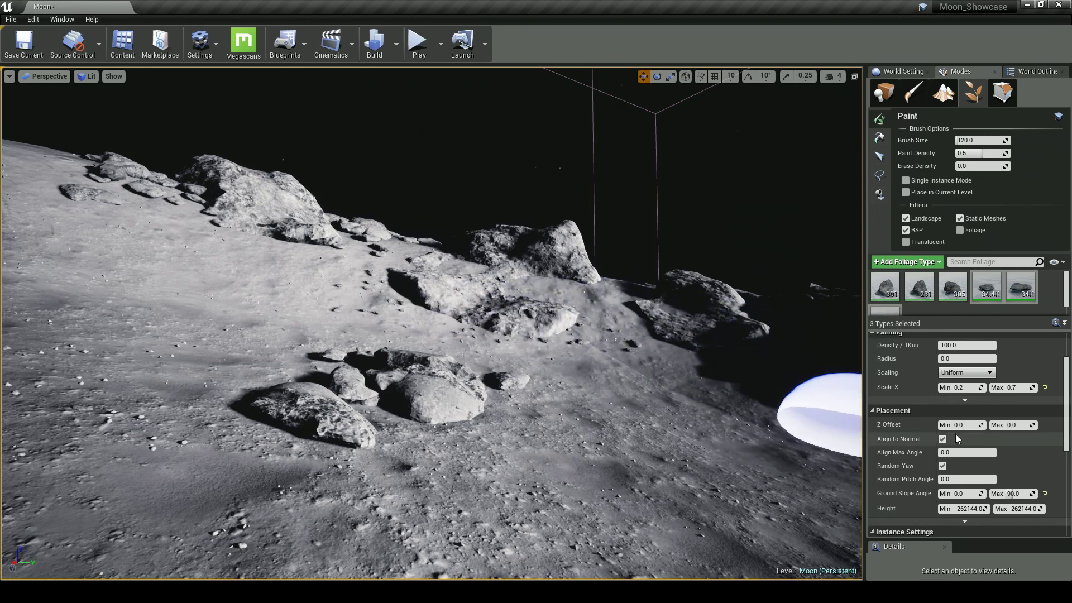
left_click(961, 346)
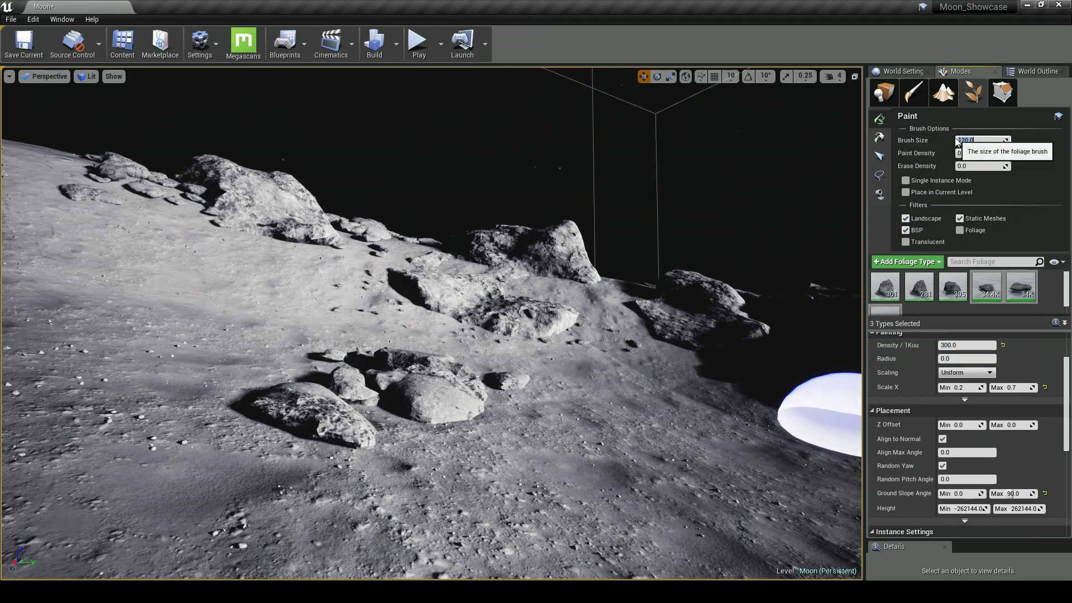
type("70")
key("Return")
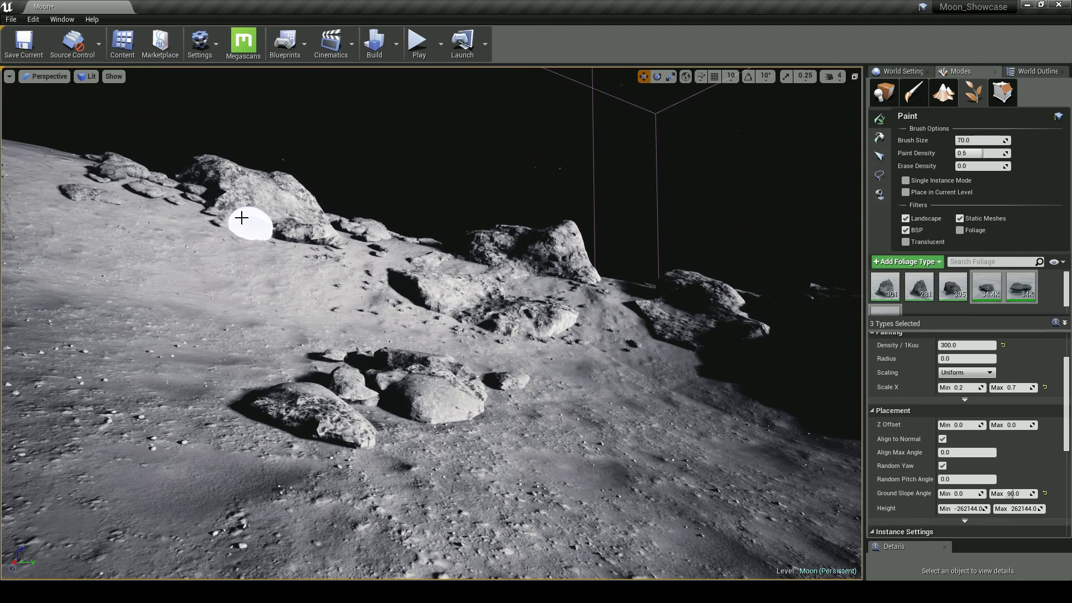
Paint dense pebbles around the bases of the placed moon rocks and erase the pebbles beside the large rock on the slope
mouse_move(337, 445)
left_mouse_down()
mouse_move(225, 405)
mouse_move(270, 426)
mouse_move(419, 444)
left_mouse_up()
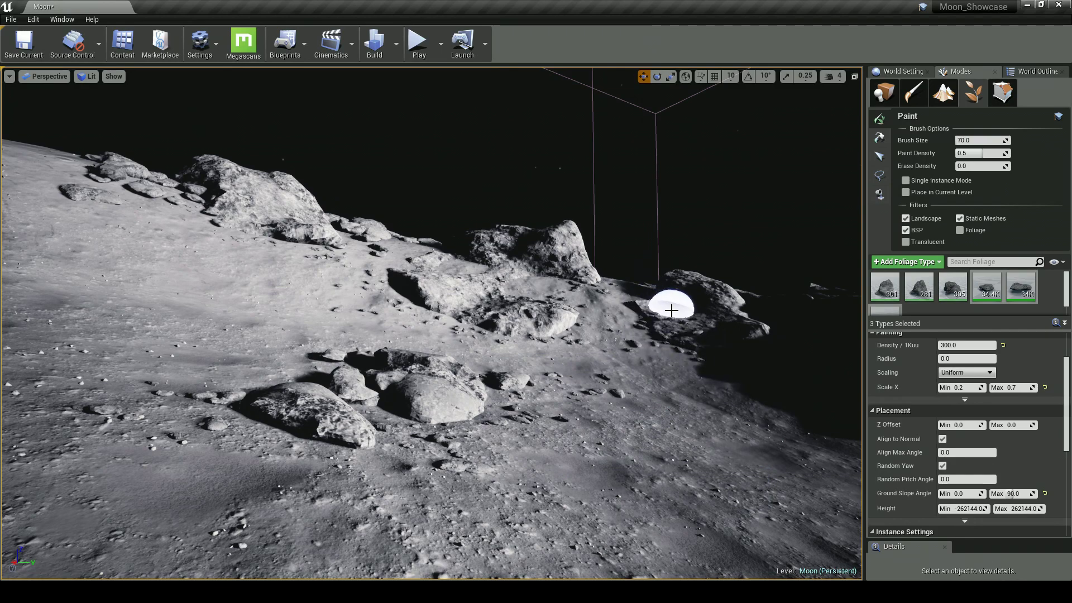
left_click_drag(136, 196, 80, 166)
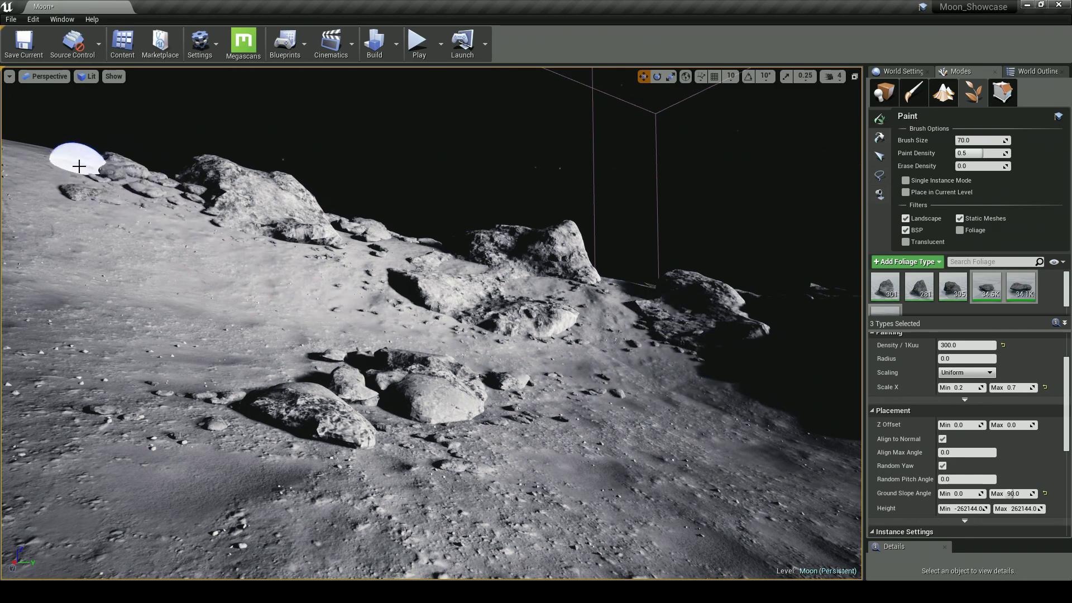
mouse_move(588, 231)
middle_mouse_down()
mouse_move(563, 222)
mouse_move(583, 230)
middle_mouse_up()
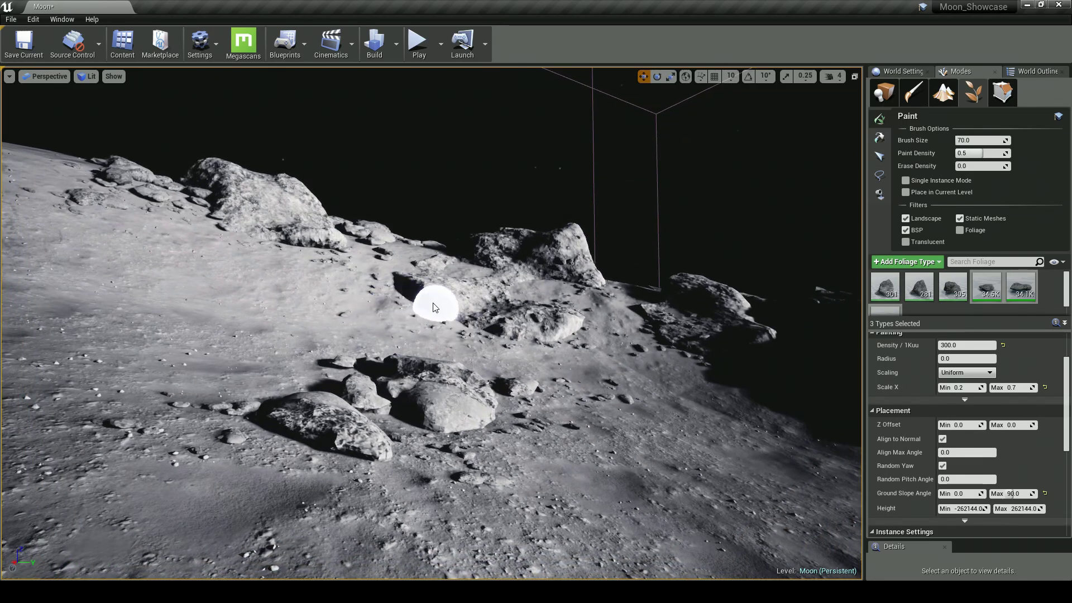
left_click_drag(428, 305, 391, 289, "shift")
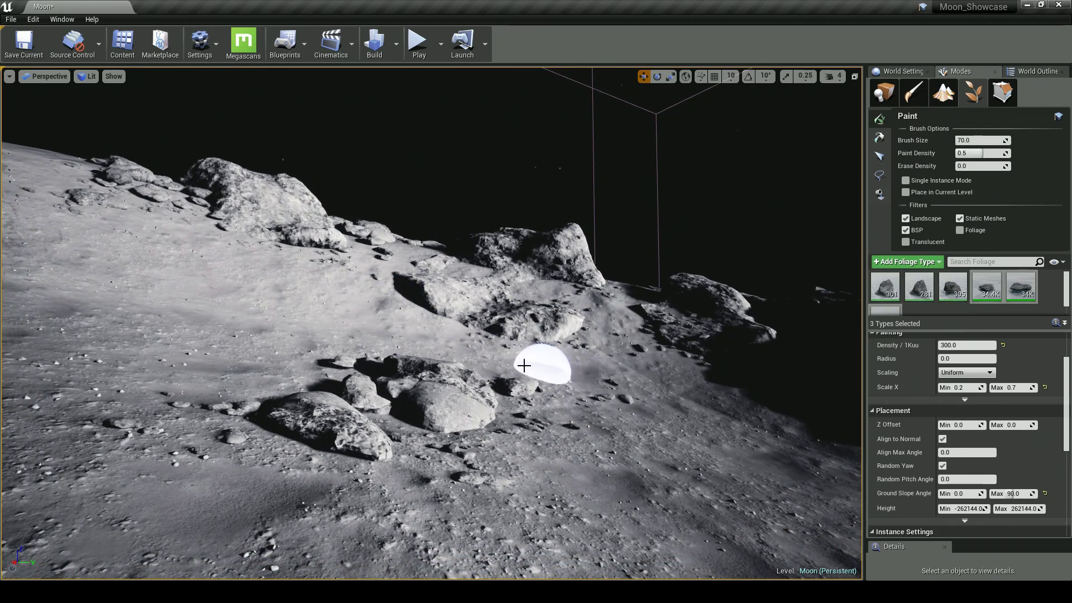
right_click_drag(632, 340, 632, 340)
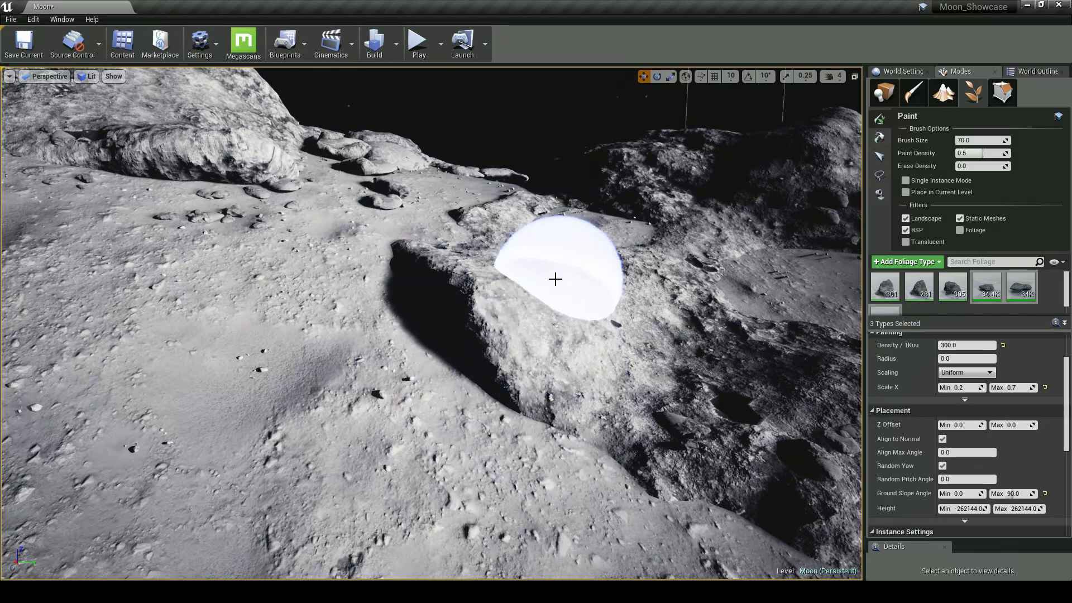
right_click_drag(541, 282, 531, 287)
right_click_drag(492, 357, 443, 367)
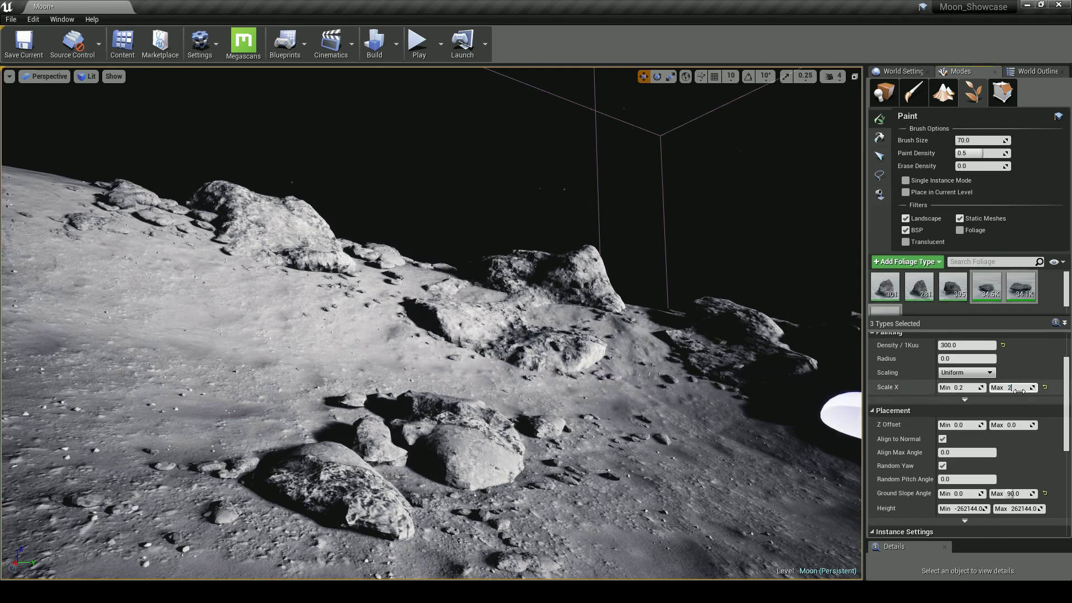
Set the pebbles' maximum Scale X to 2.0 and erase the pebbles sitting on top of the large slope rock
key("Return")
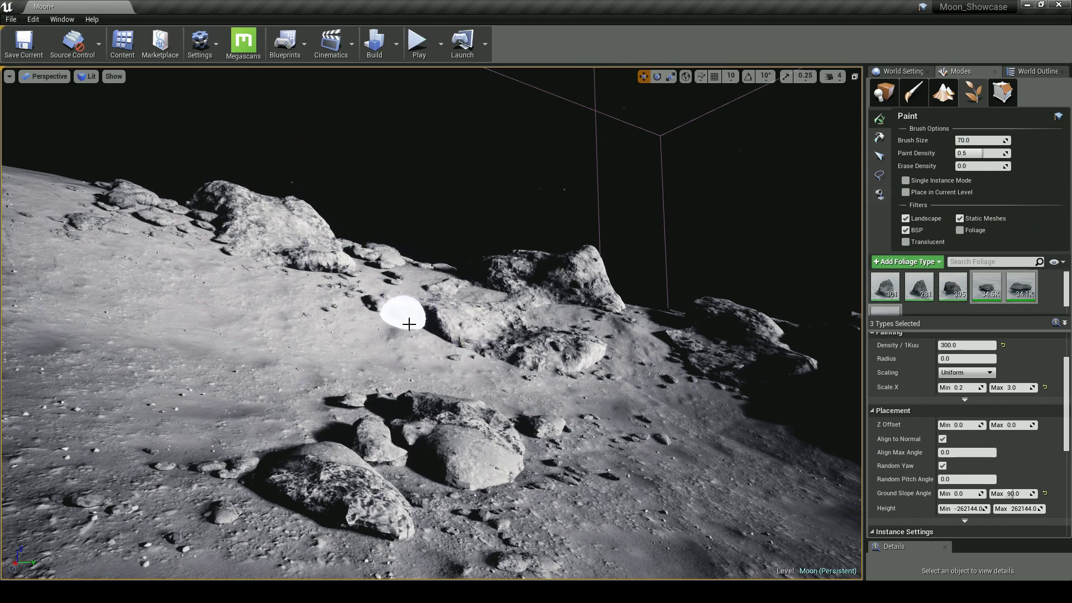
left_click(1012, 387)
type("2")
key("Return")
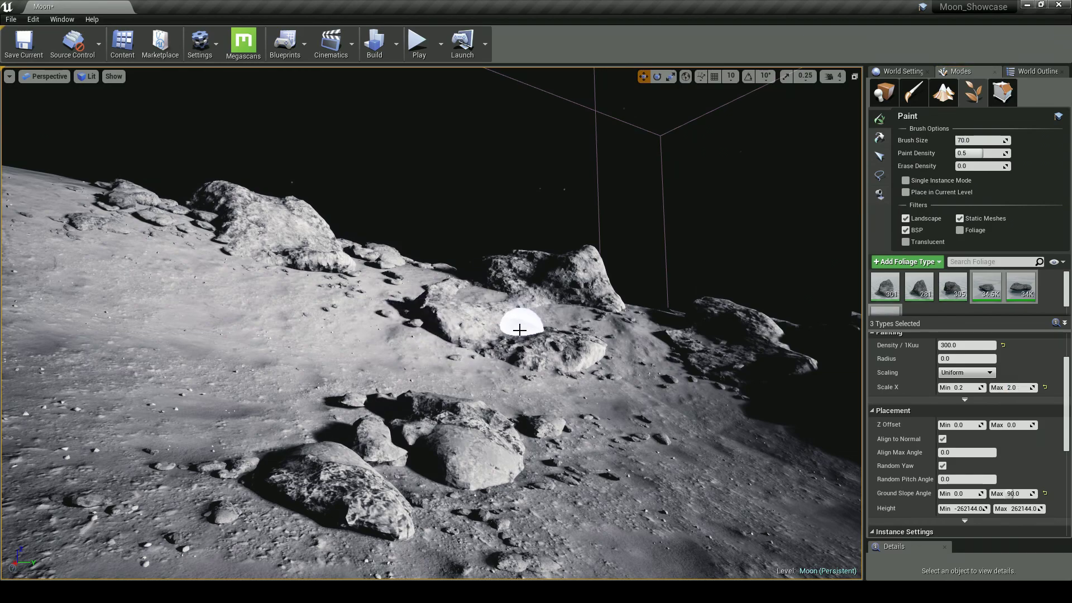
key("w")
mouse_move(539, 325)
right_mouse_down()
mouse_move(550, 310)
mouse_move(505, 360)
right_mouse_up()
key("w")
right_click_drag(612, 342, 675, 333)
right_click_drag(592, 363, 454, 335)
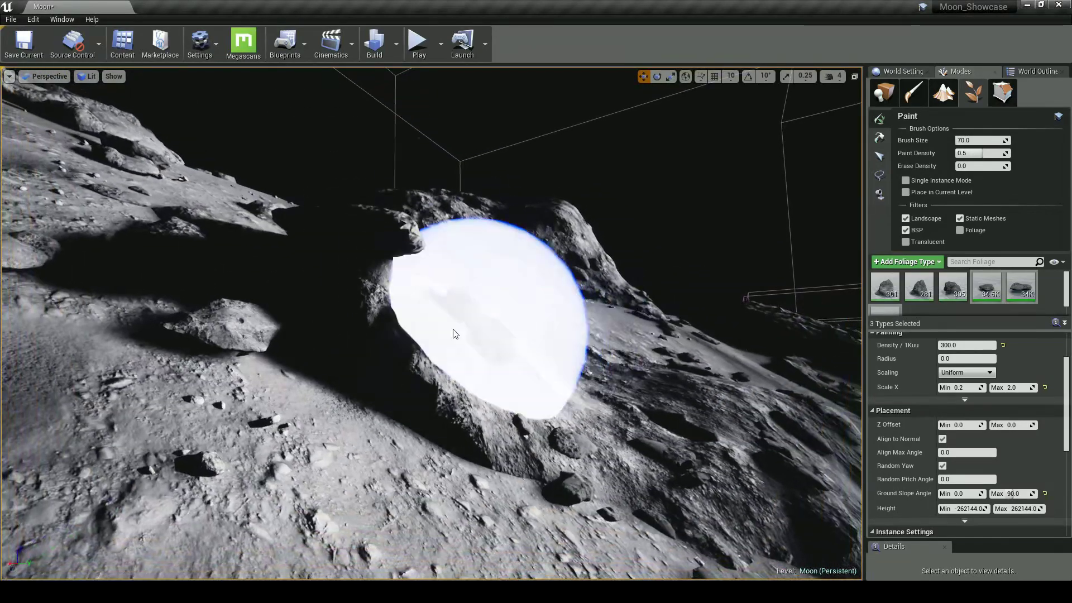
right_click_drag(585, 269, 595, 266)
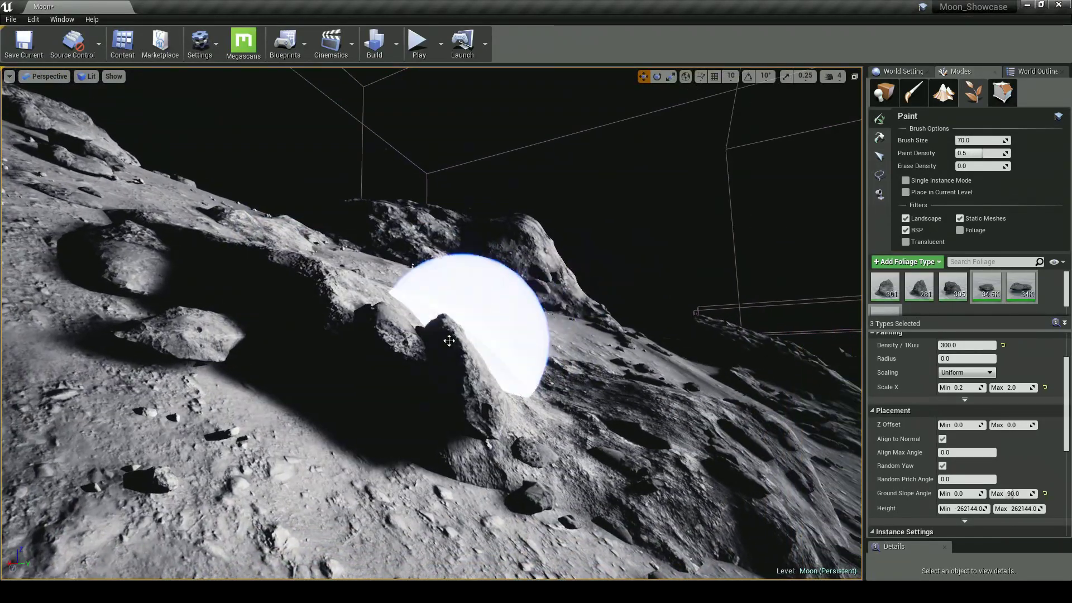
left_click(448, 340, "shift")
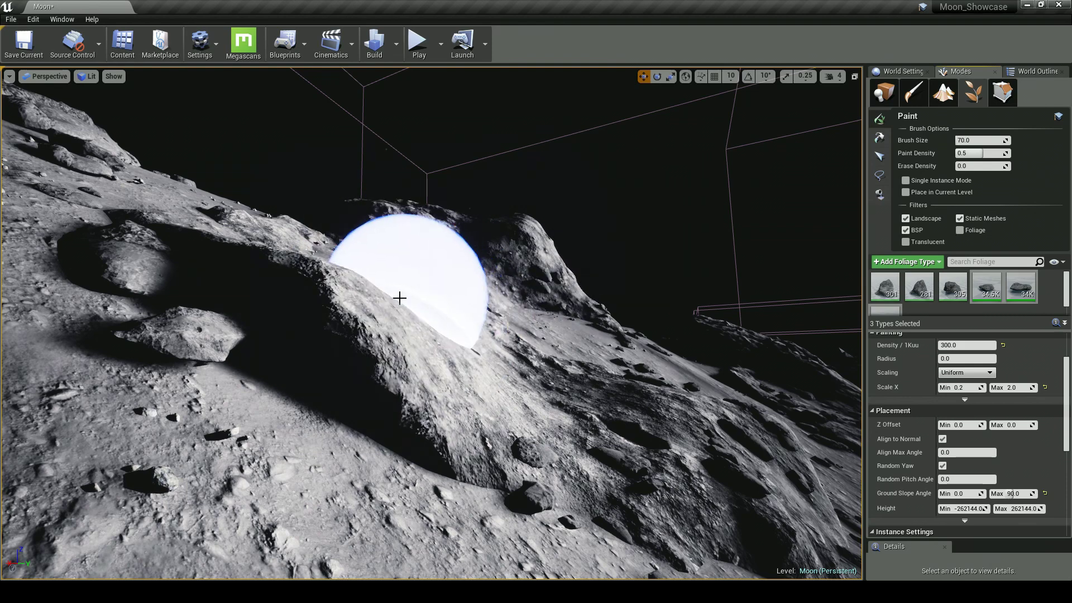
Undo the pebbles painted onto the large rock, exclude static meshes from foliage painting, and paint on the ground beside the rock
left_click(410, 301)
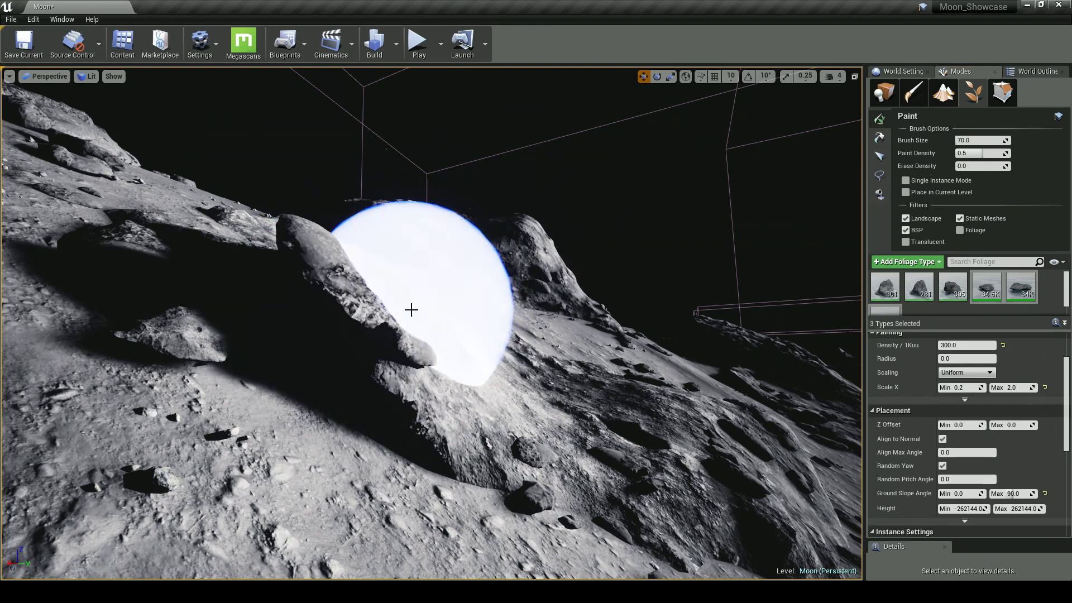
key("ctrl+z")
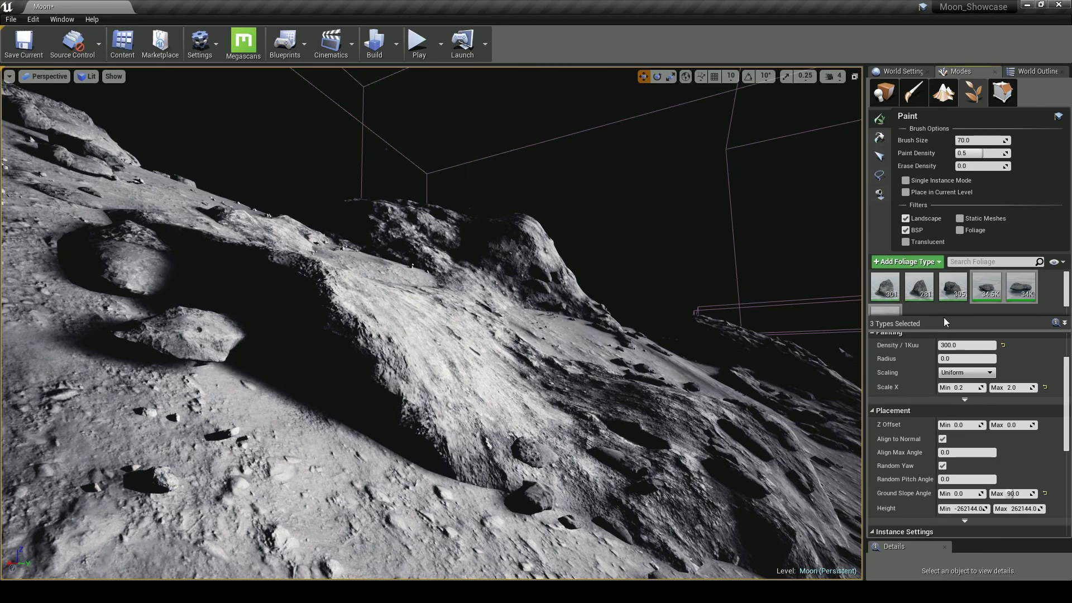
left_click(354, 393)
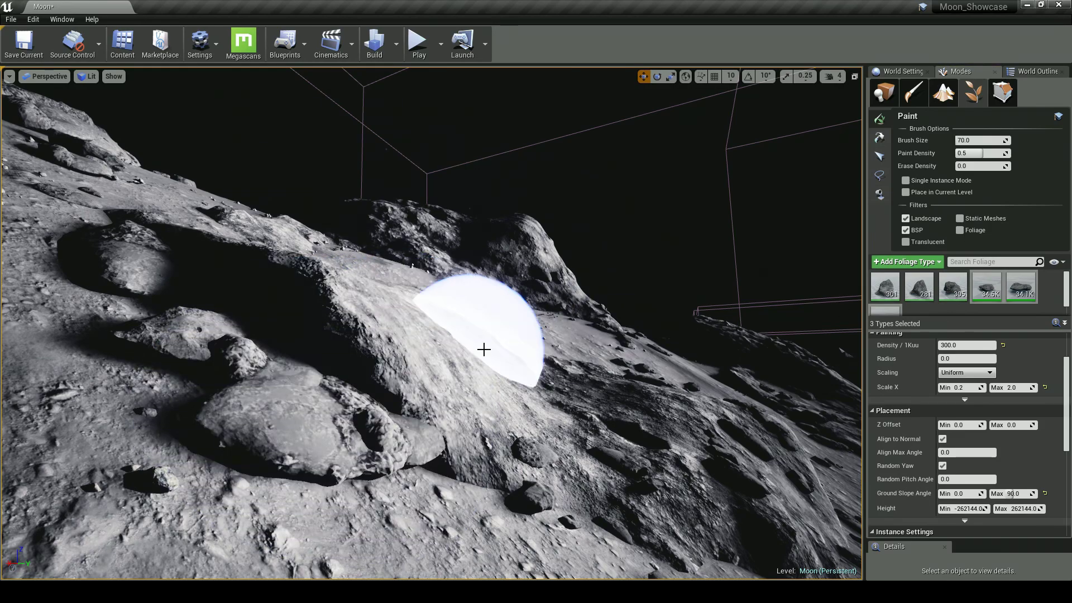
Erase the oversized pebbles in front of the large slope rock and paint pebbles around its base and the nearby slope
key("s")
mouse_move(514, 354)
right_mouse_down()
mouse_move(463, 375)
mouse_move(474, 369)
right_mouse_up()
left_click_drag(352, 371, 364, 339, "shift")
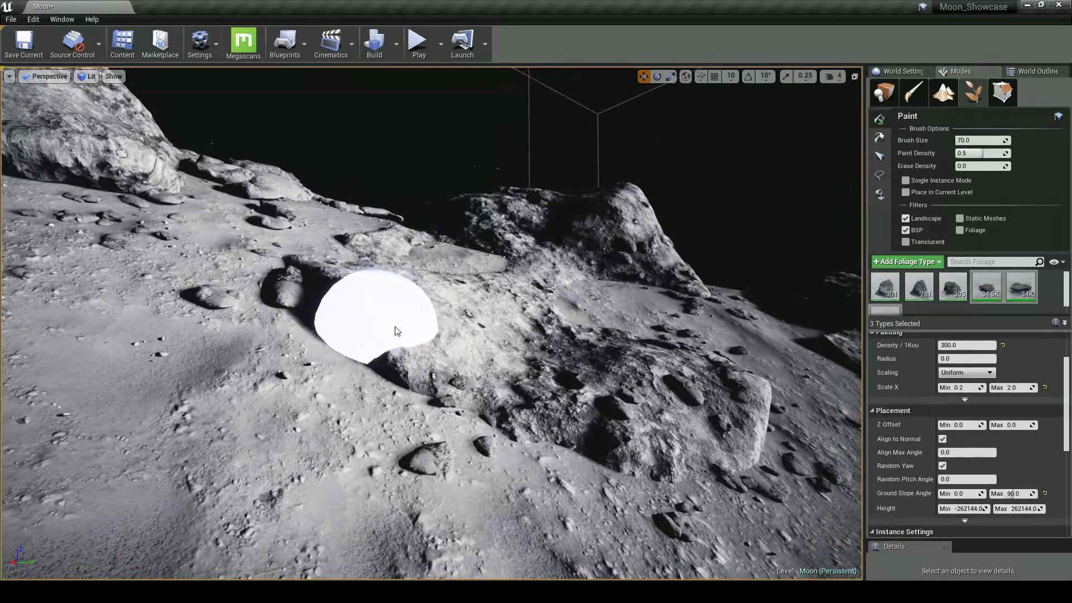
right_click_drag(492, 364, 536, 331)
key("q")
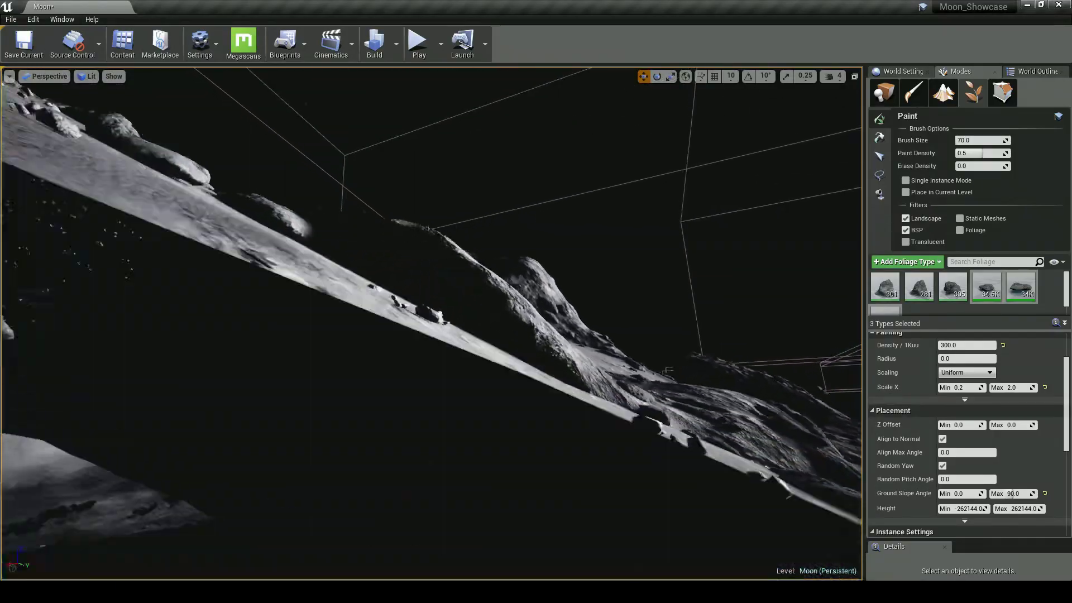
key("e")
key("s")
mouse_move(536, 331)
right_mouse_down()
mouse_move(497, 363)
mouse_move(430, 353)
right_mouse_up()
left_click_drag(375, 331, 411, 281)
left_click_drag(254, 307, 235, 290)
Set the pebbles' maximum Scale X to 1.0 and paint clusters on the open ground and around the placed rocks
mouse_move(559, 357)
right_mouse_down()
mouse_move(592, 375)
mouse_move(560, 384)
right_mouse_up()
key("s")
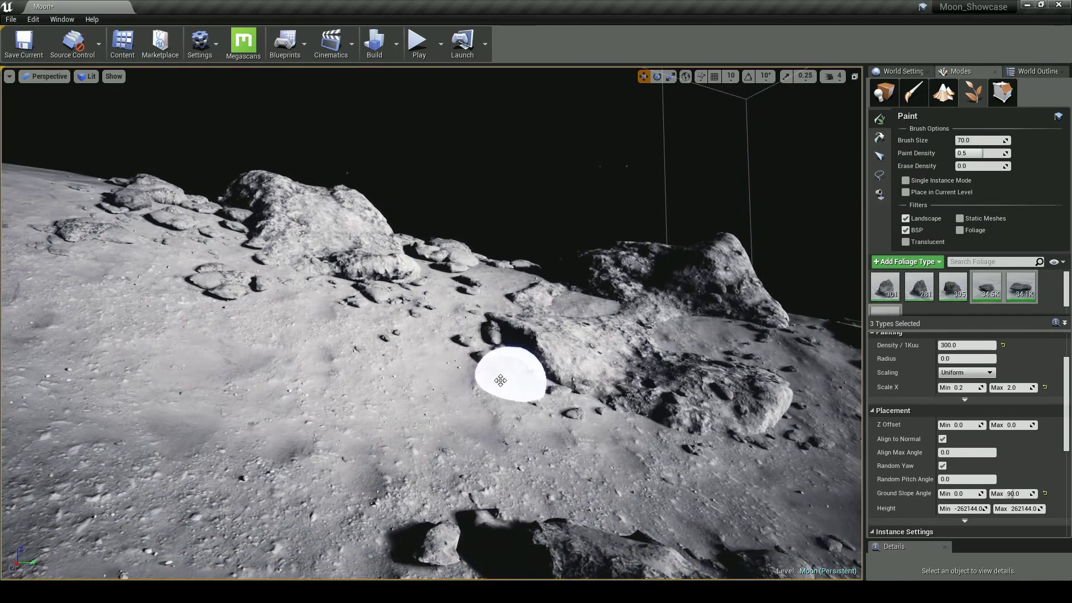
key("s")
mouse_move(587, 367)
right_mouse_down()
mouse_move(596, 392)
mouse_move(624, 369)
right_mouse_up()
key("w")
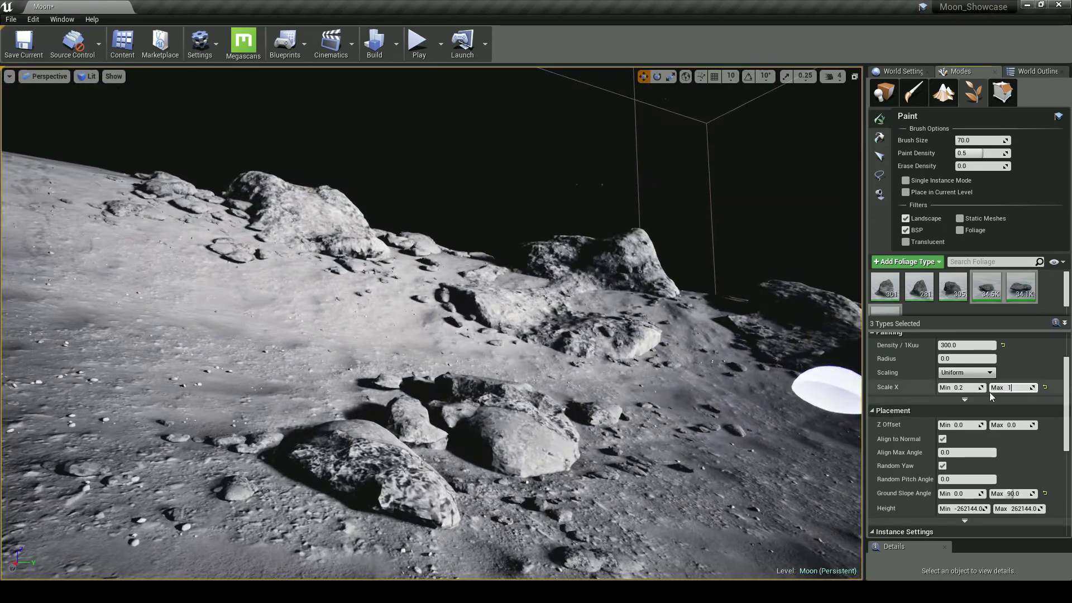
left_click(992, 391)
type("1")
key("Return")
mouse_move(403, 268)
left_mouse_down()
mouse_move(192, 263)
mouse_move(108, 246)
mouse_move(222, 340)
mouse_move(417, 359)
mouse_move(721, 477)
mouse_move(677, 422)
mouse_move(412, 350)
mouse_move(414, 358)
left_mouse_up()
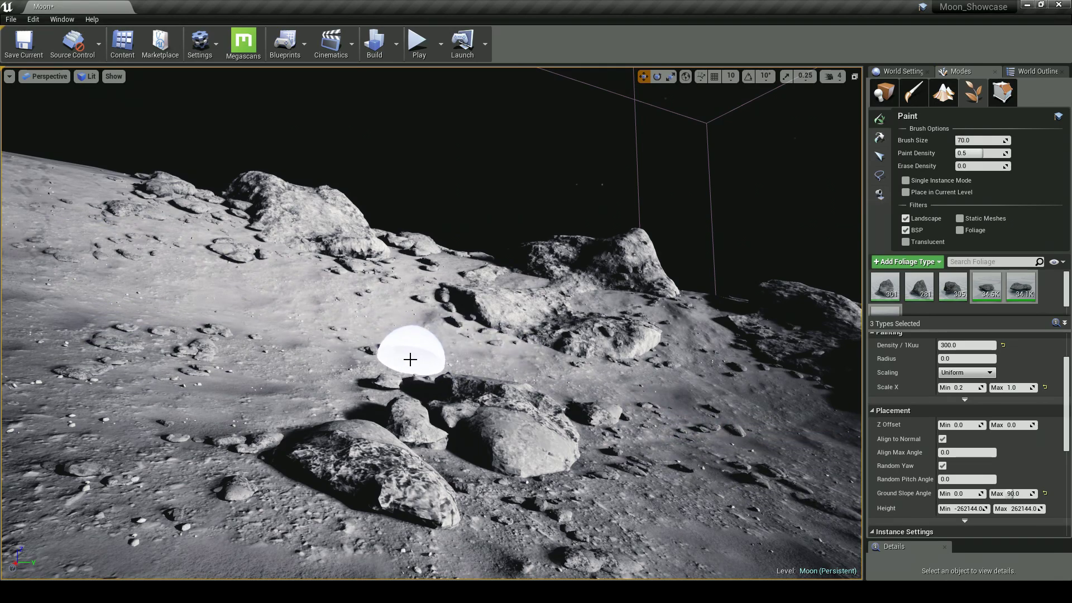
Set the pebbles' maximum Scale X to 2.0 and paint larger pebbles around the base of the foreground rock group
key("d")
mouse_move(527, 331)
right_mouse_down()
mouse_move(447, 313)
mouse_move(536, 324)
mouse_move(518, 323)
right_mouse_up()
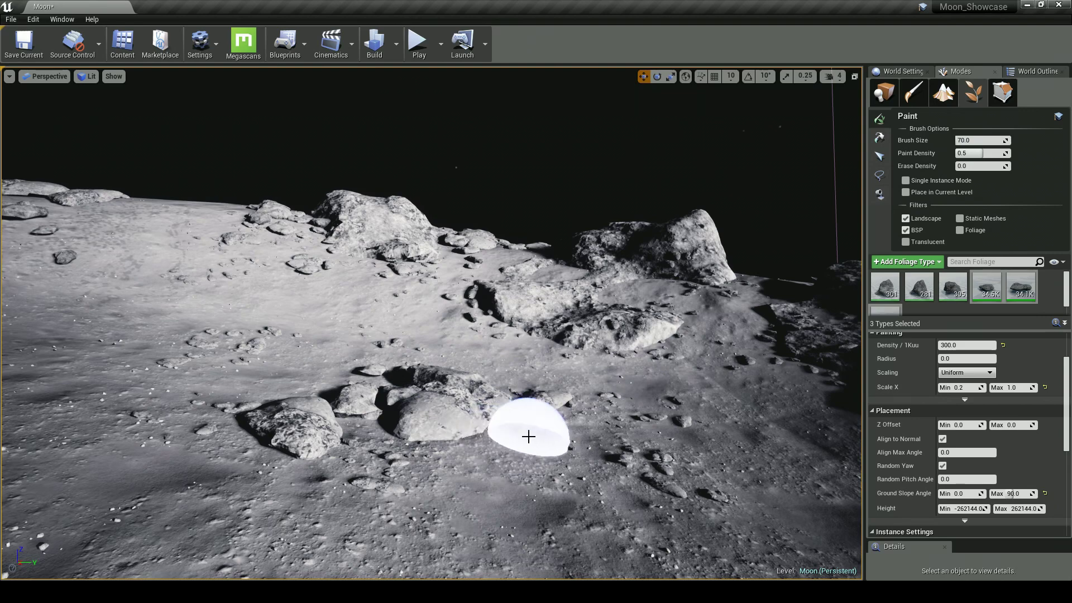
left_click(1012, 388)
type("2")
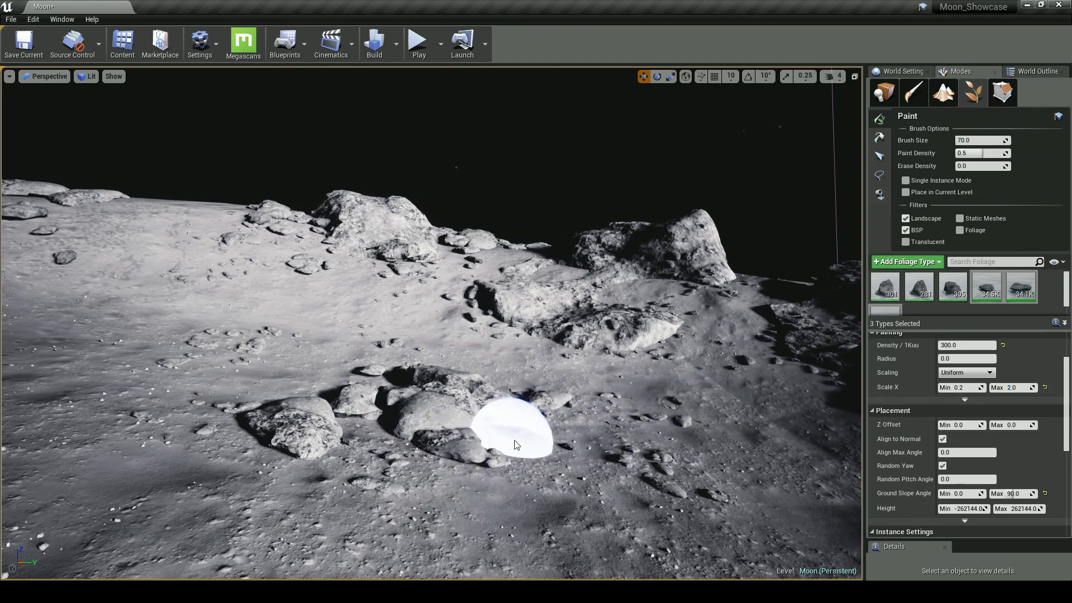
right_click_drag(626, 400, 685, 399)
key("w")
key("s")
key("a")
key("d")
mouse_move(572, 411)
right_mouse_down()
mouse_move(584, 402)
mouse_move(558, 404)
mouse_move(589, 411)
mouse_move(622, 390)
mouse_move(630, 397)
right_mouse_up()
key("d")
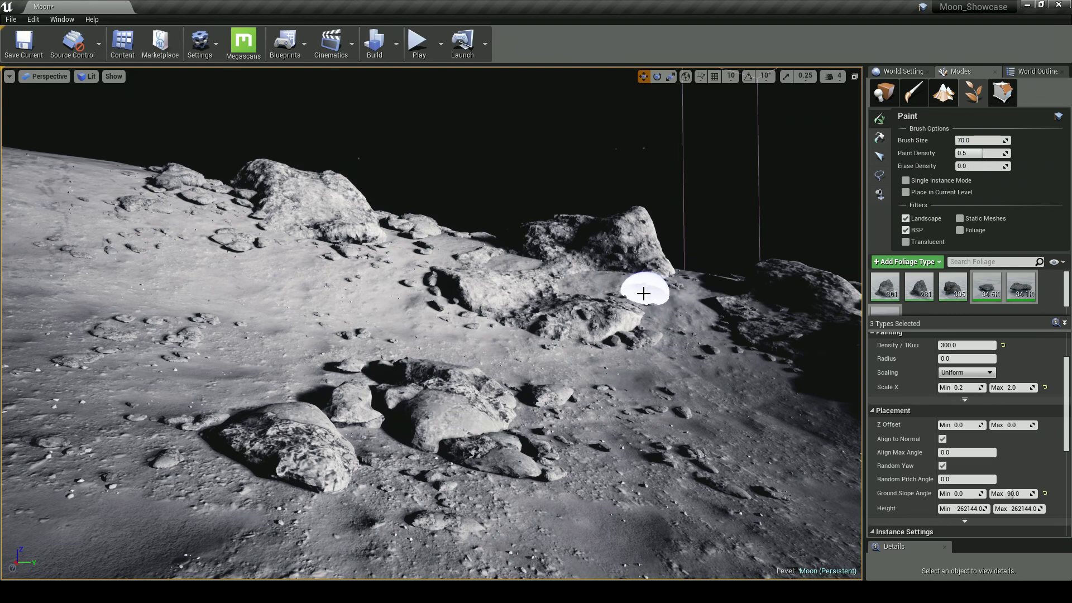
Leave foliage painting, playtest by running the character past the pebble-covered rocks, and end the session
left_click(884, 93)
right_click_drag(792, 149, 849, 145)
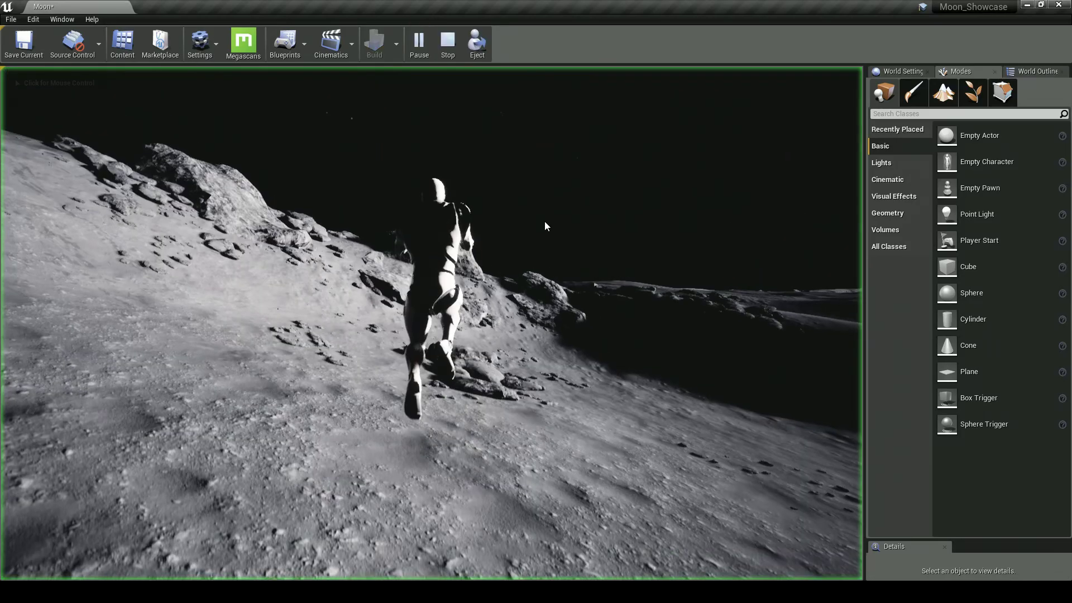
key("d")
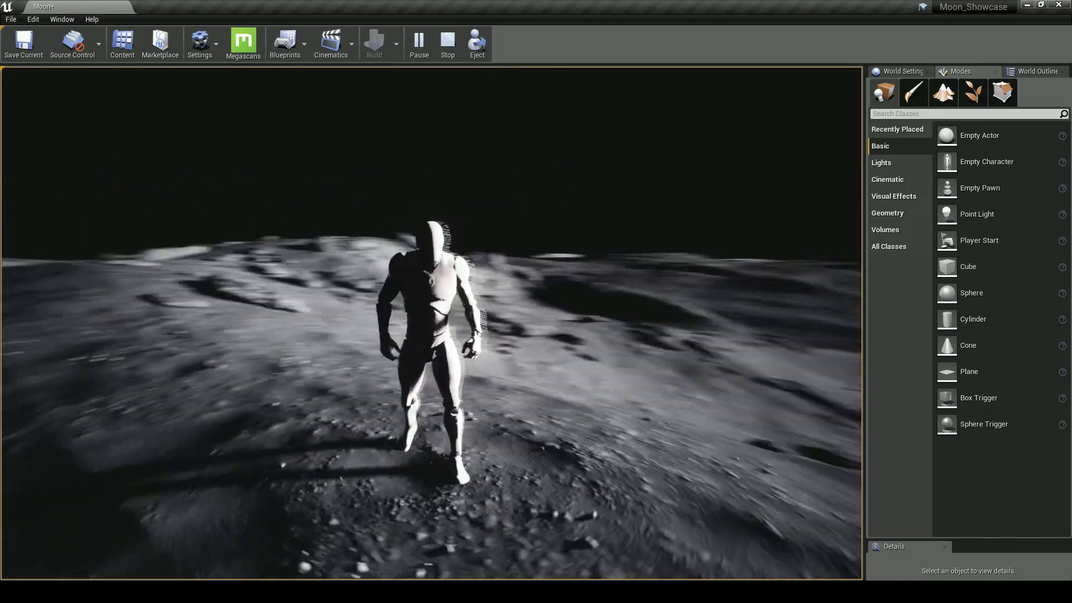
key("Escape")
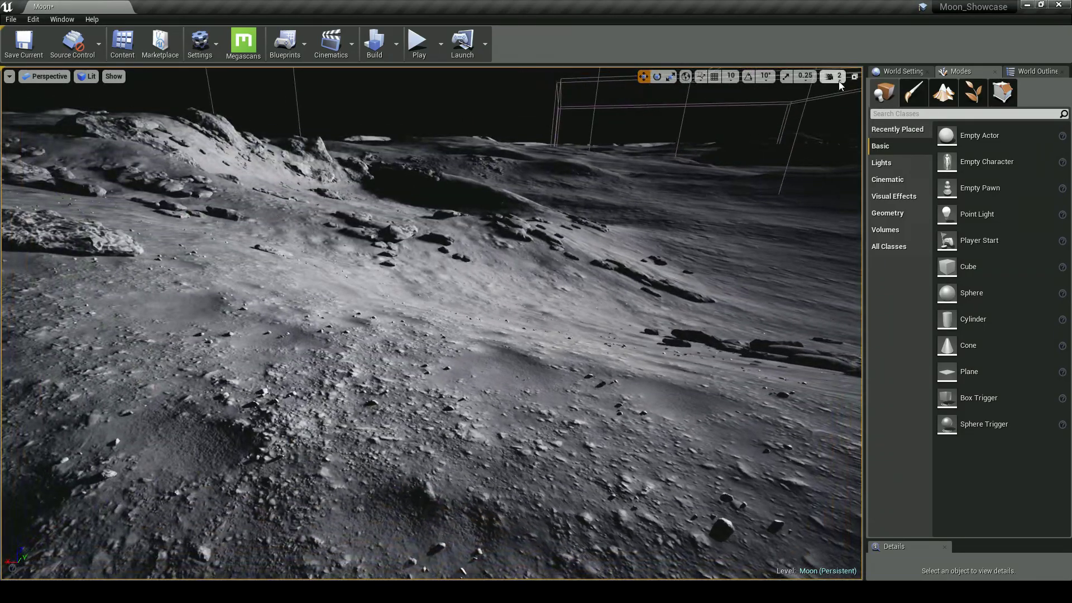
Raise the camera speed to 4 and examine the wider moon landscape, its craters, scattered rocks and Earth above the horizon
left_click(834, 77)
right_click_drag(559, 279, 444, 239)
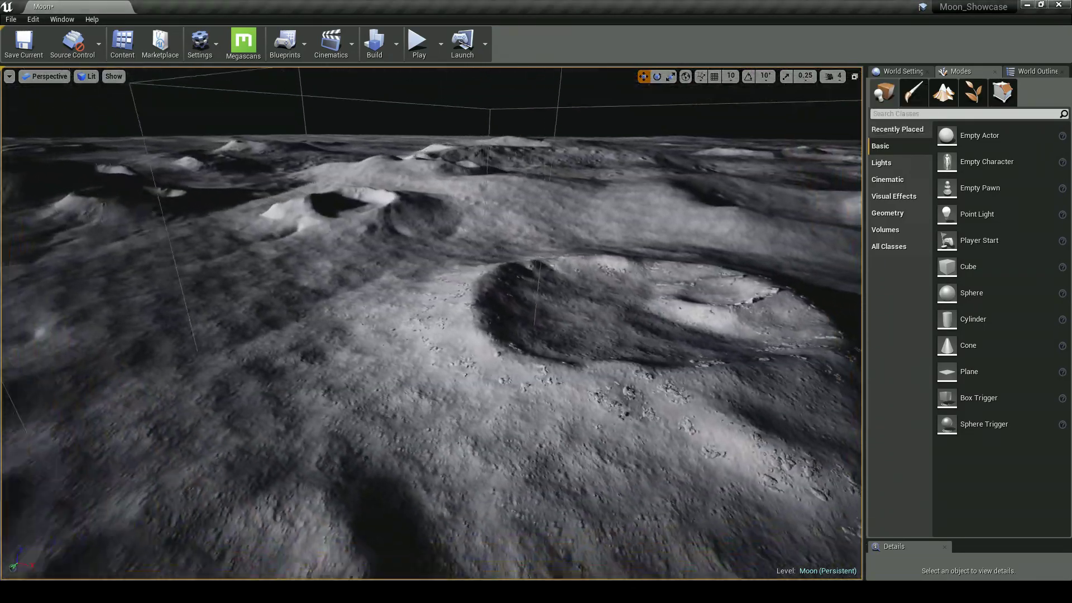
right_click_drag(726, 223, 779, 160)
right_click_drag(461, 288, 461, 289)
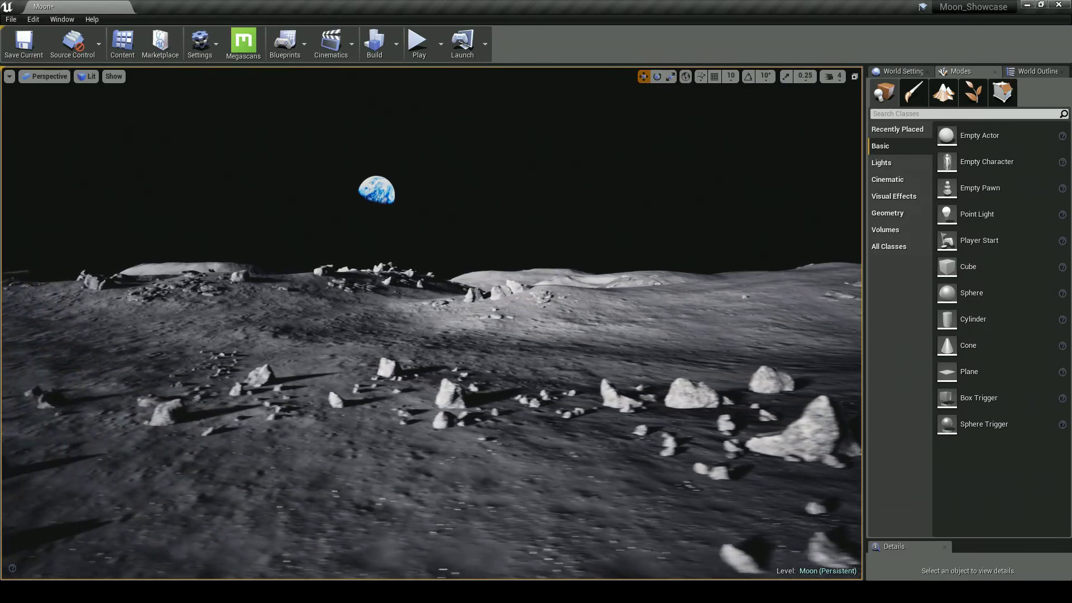
right_click_drag(555, 319, 637, 317)
right_click_drag(461, 289, 461, 289)
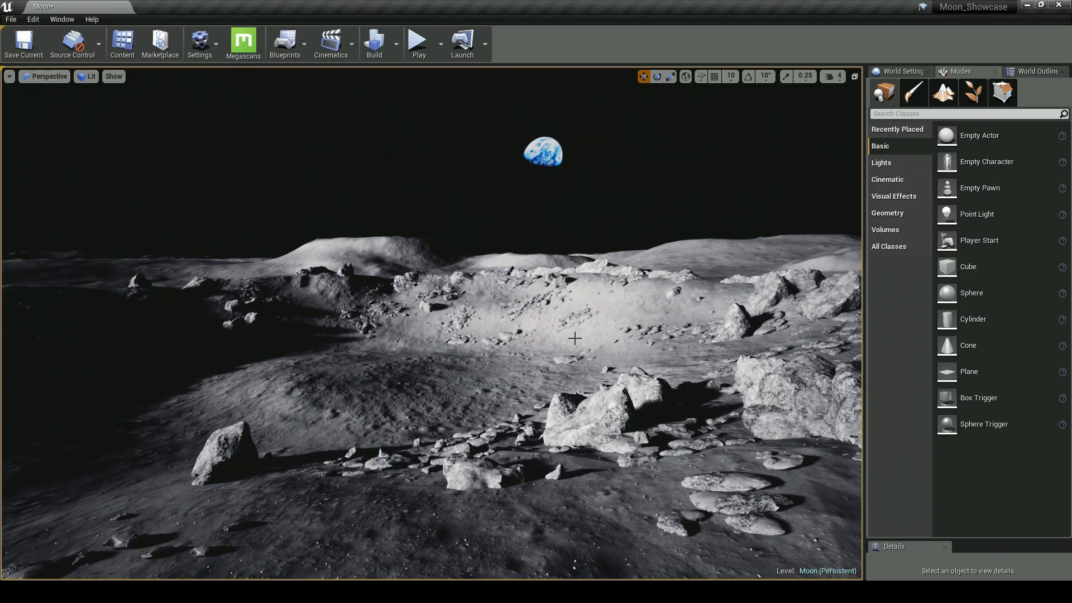
right_click_drag(574, 338, 566, 316)
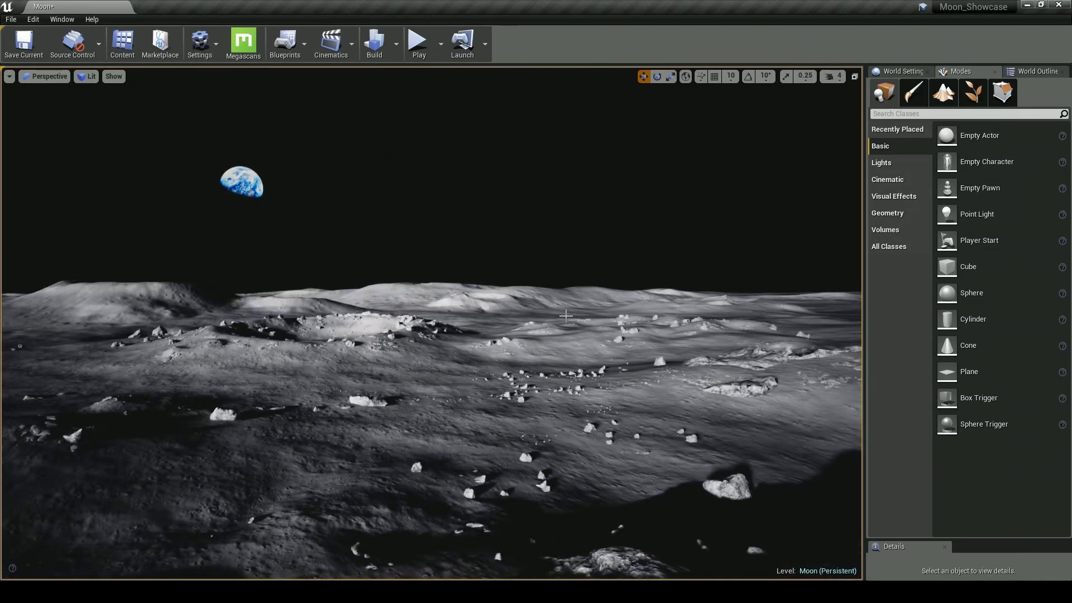